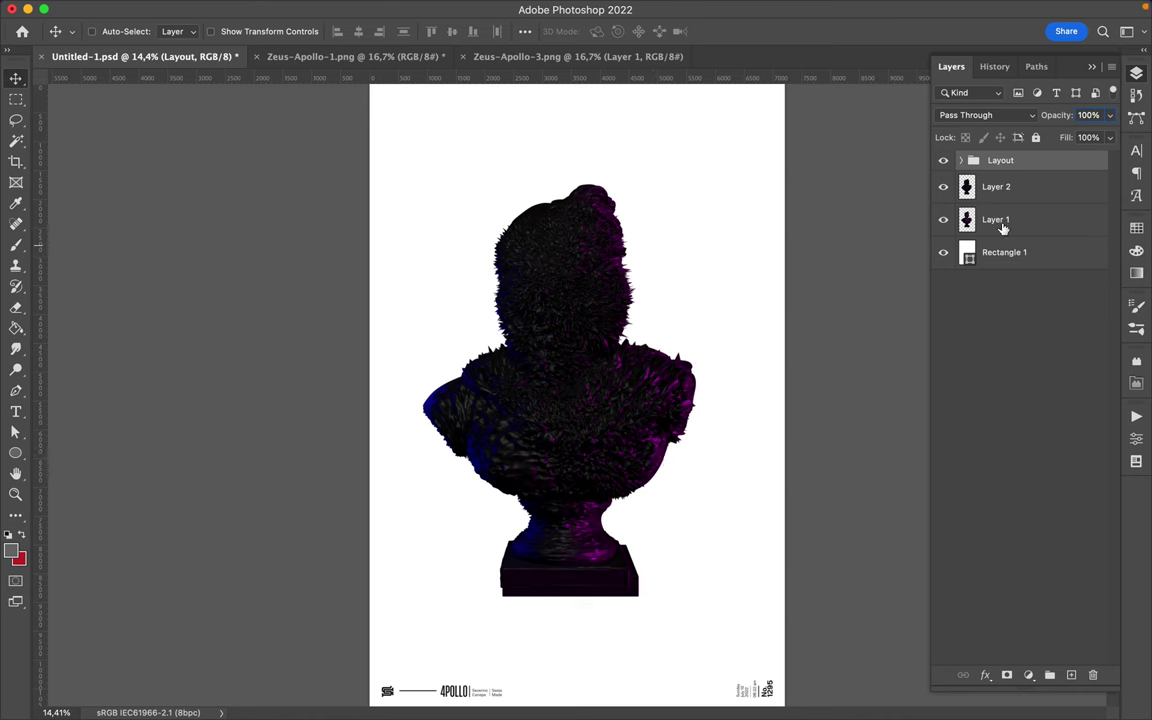
Add a Levels adjustment that brightens the bust's midtones and a Hue/Saturation shift toward blue-violet
left_click(960, 380)
left_click_drag(1002, 566, 937, 572)
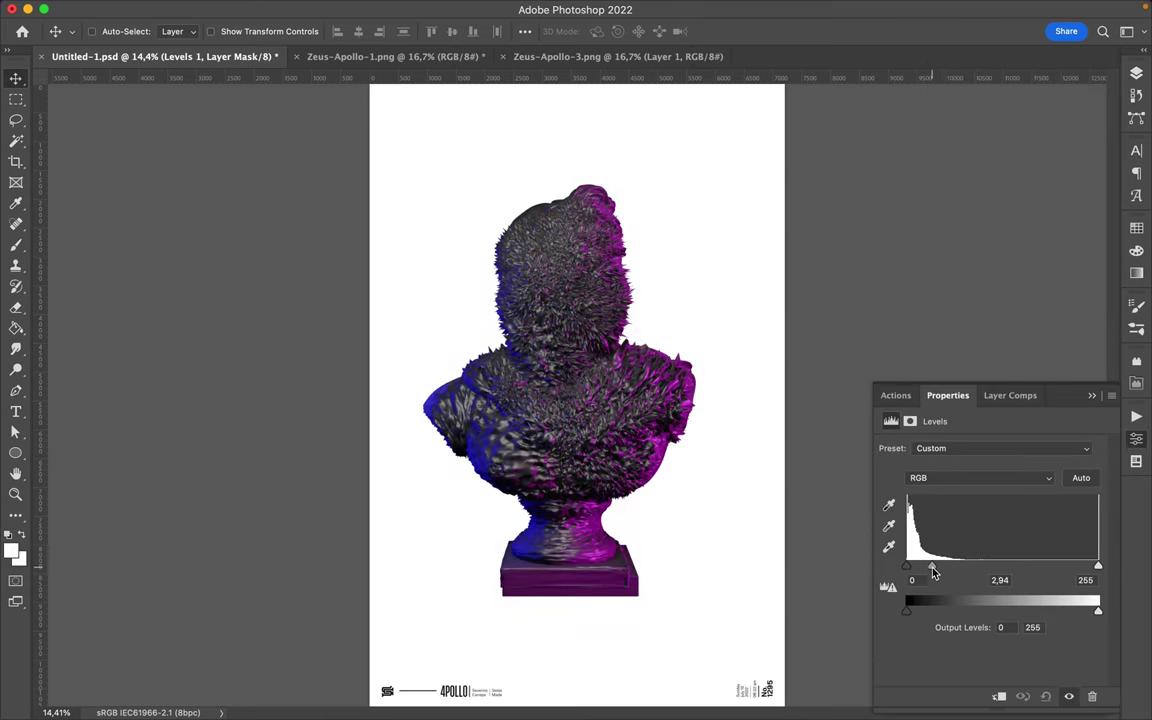
left_click(1136, 73)
left_click(1028, 675)
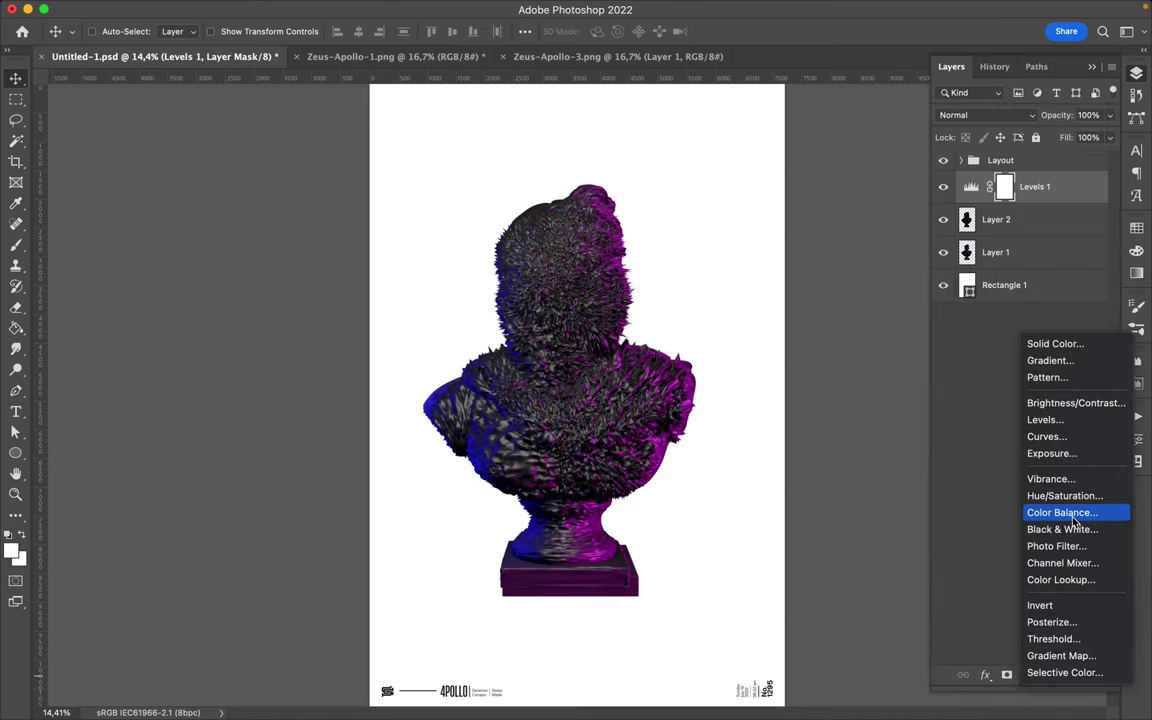
left_click(1064, 495)
mouse_move(990, 509)
left_mouse_down()
mouse_move(920, 512)
mouse_move(1041, 512)
mouse_move(948, 520)
mouse_move(933, 483)
mouse_move(955, 513)
left_mouse_up()
Add a Color Balance adjustment with shifted midtones and shadows at -30 cyan, -10 magenta
left_click(1136, 73)
left_click(1028, 675)
left_click(930, 512)
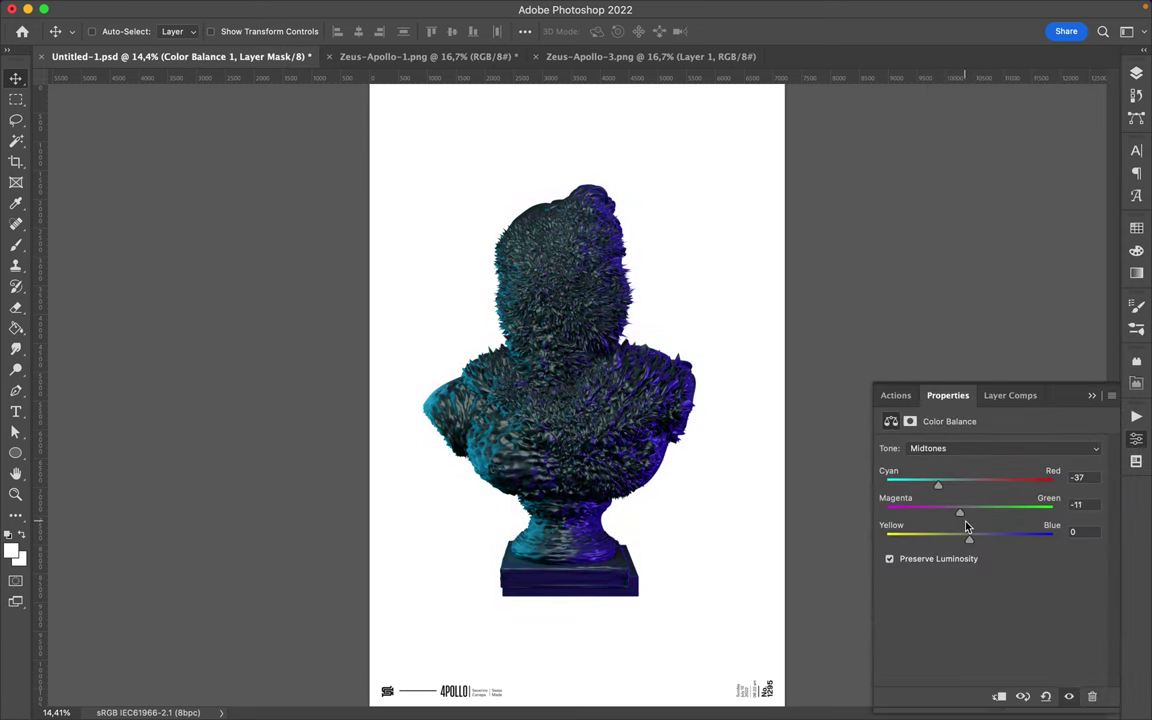
left_click_drag(1013, 547, 941, 541)
left_click(1000, 448)
left_click(990, 432)
mouse_move(969, 481)
left_mouse_down()
mouse_move(1015, 482)
mouse_move(928, 487)
left_mouse_up()
mouse_move(969, 512)
left_mouse_down()
mouse_move(1013, 519)
mouse_move(1003, 543)
mouse_move(940, 547)
left_mouse_up()
Alt-drag copies of the three adjustment layers below Layer 2
left_click(1136, 76)
left_click(1047, 253, "shift")
left_click_drag(1047, 253, 1035, 310)
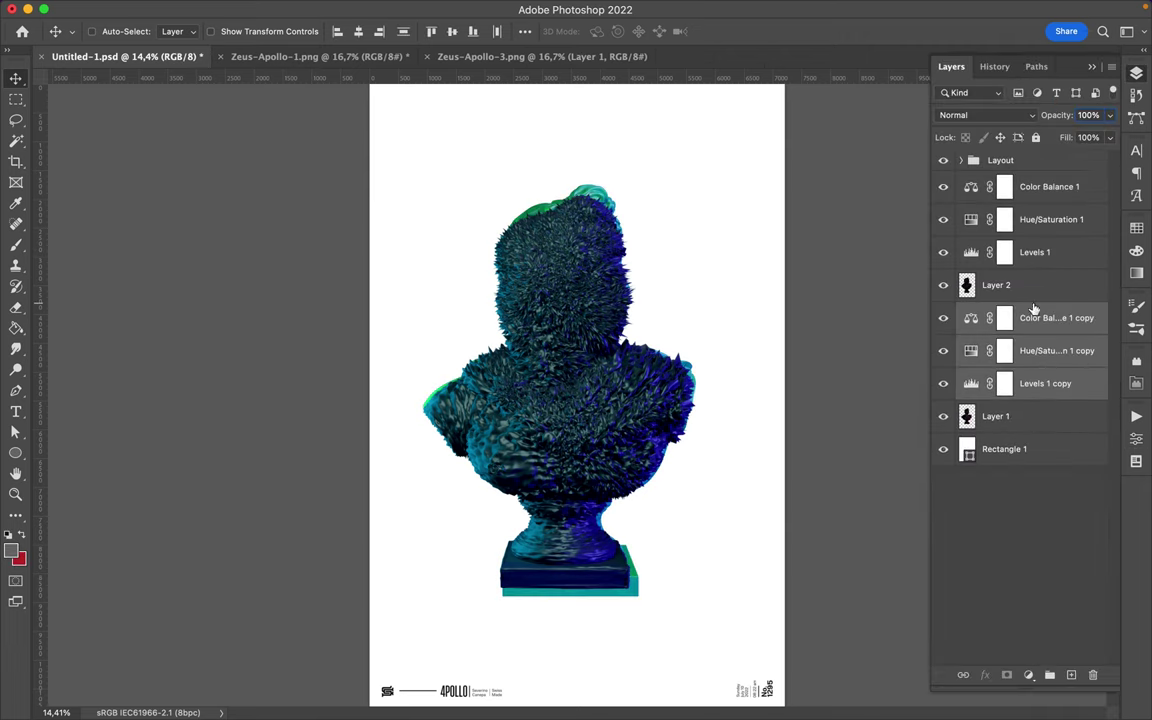
Merge Layer 1 and Layer 2 with their adjustments into Color Balance 1 and Color Balance 1 copy
left_click(1022, 425, "super")
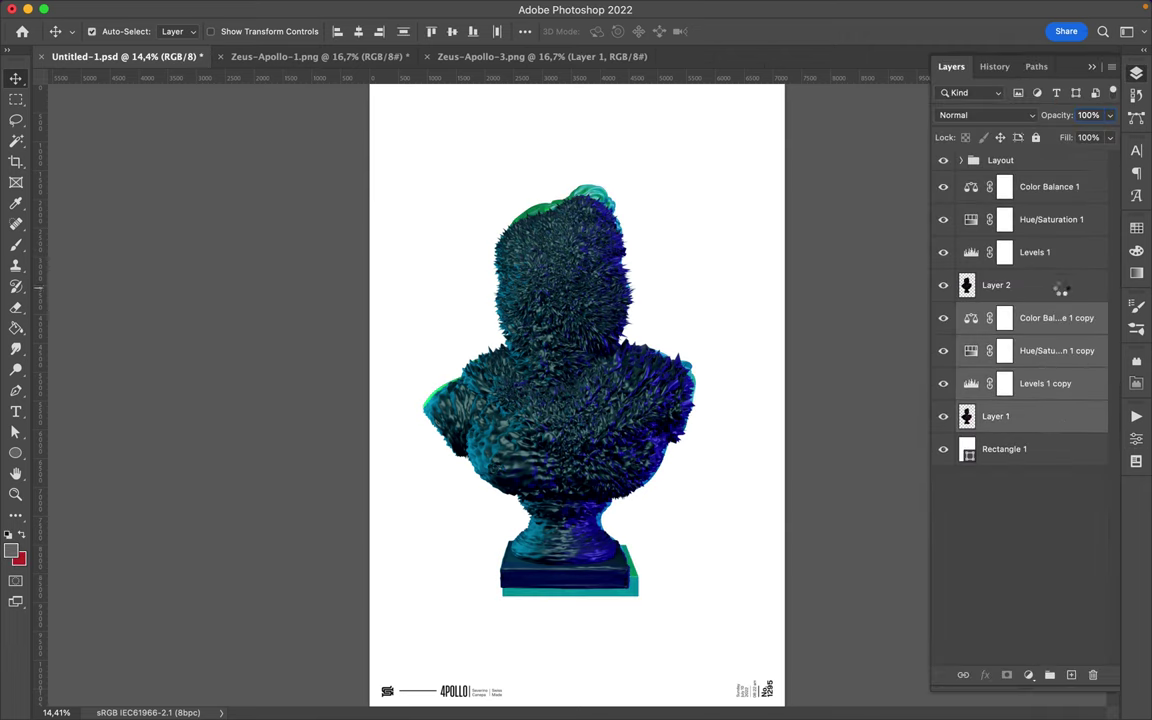
left_click(1058, 286)
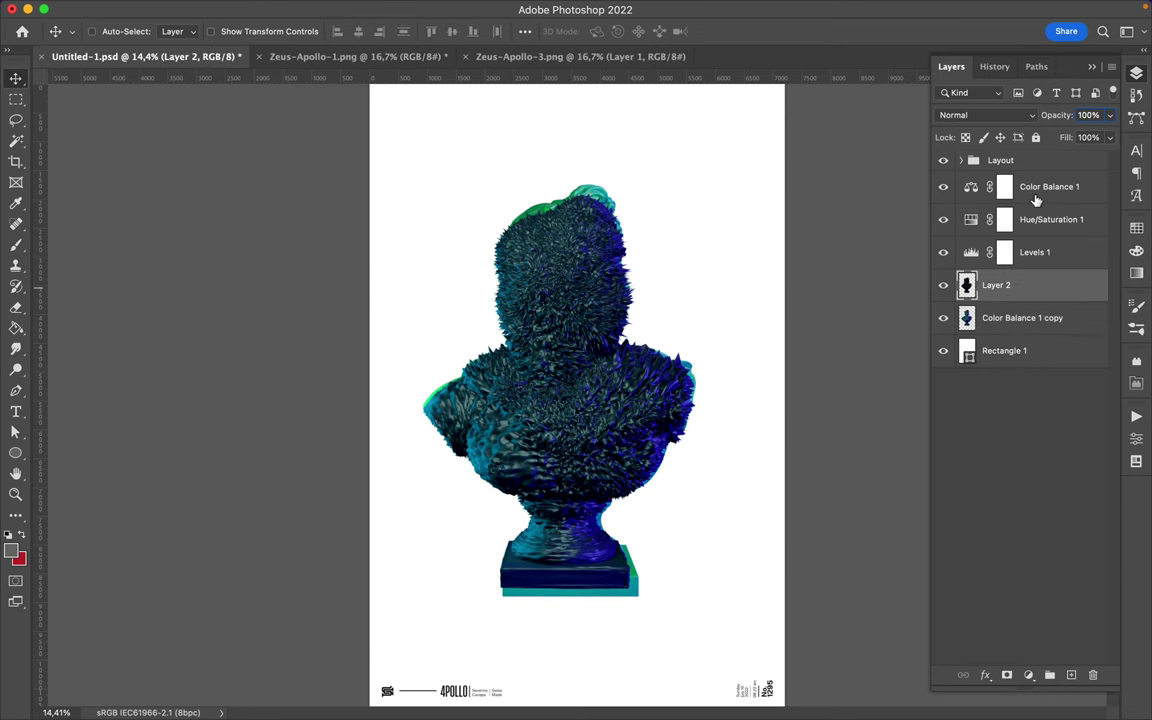
double_click(1036, 201)
key("Escape")
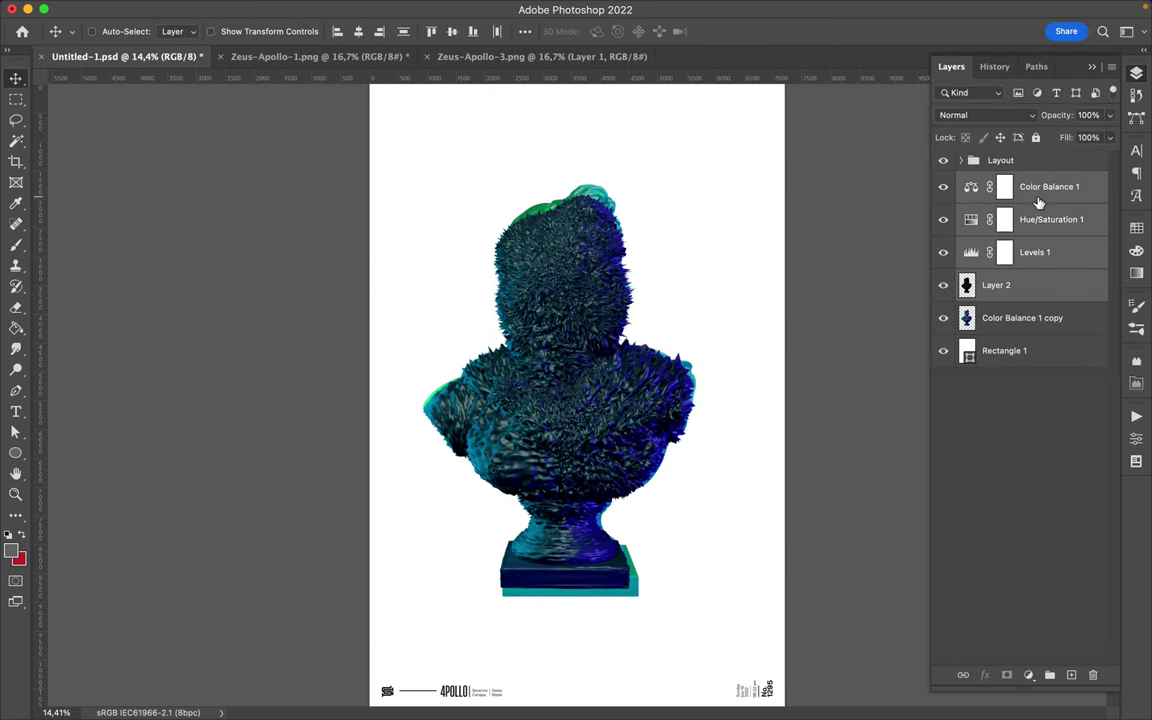
key("super+e")
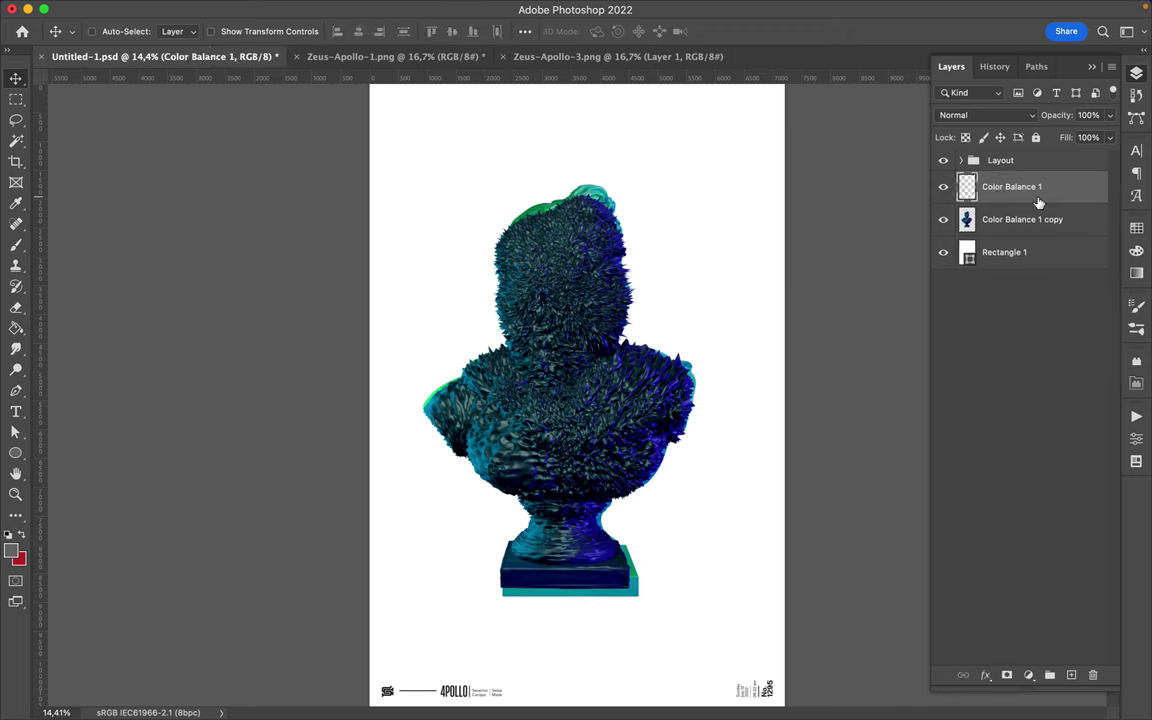
key("alt+comma")
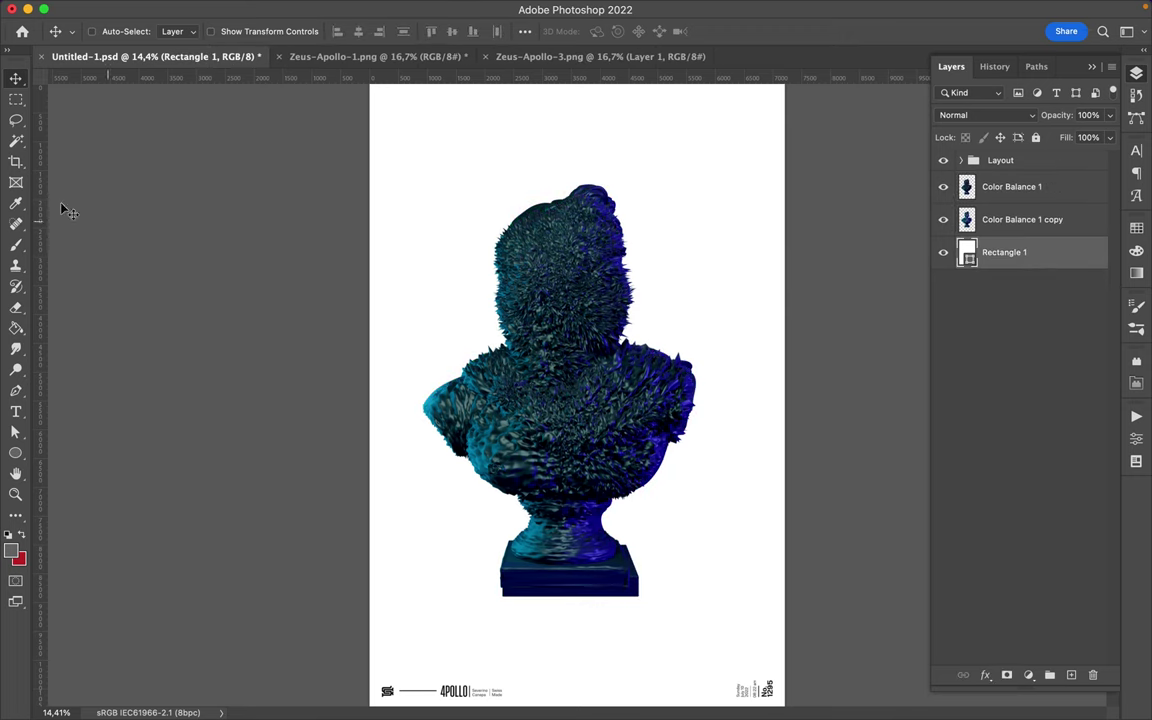
Sample a blue tone and a cyan edge tone from the bust with the Eyedropper
key("i")
left_click(598, 395)
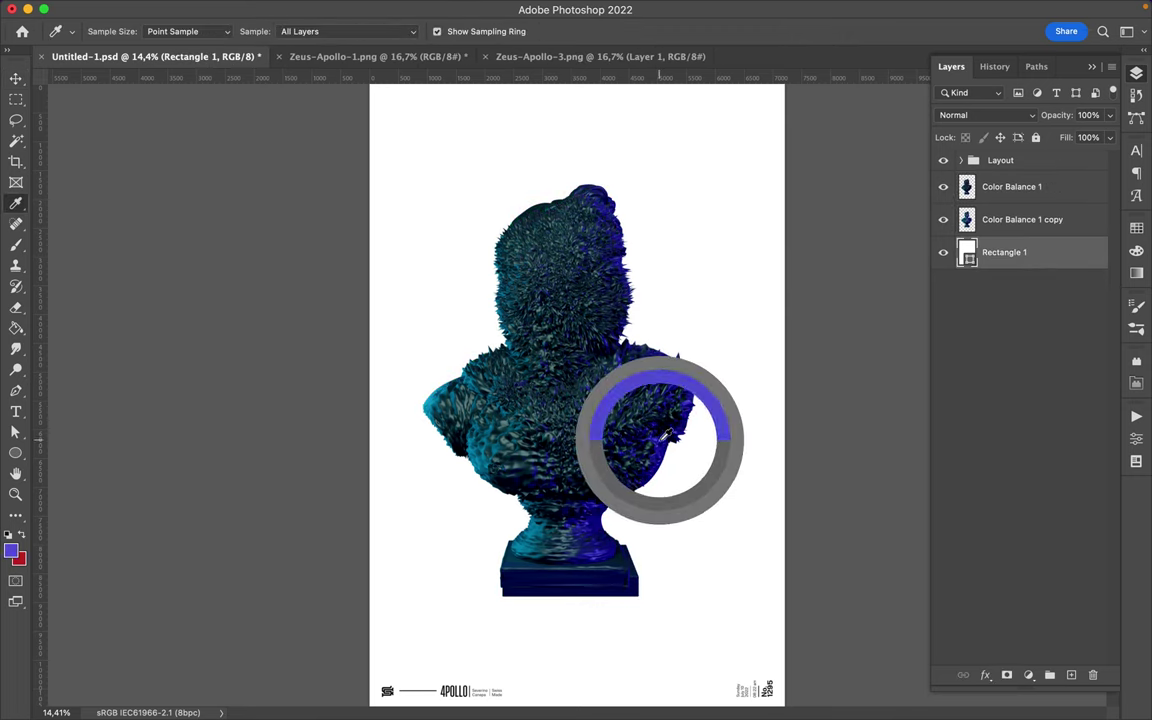
left_click(440, 397)
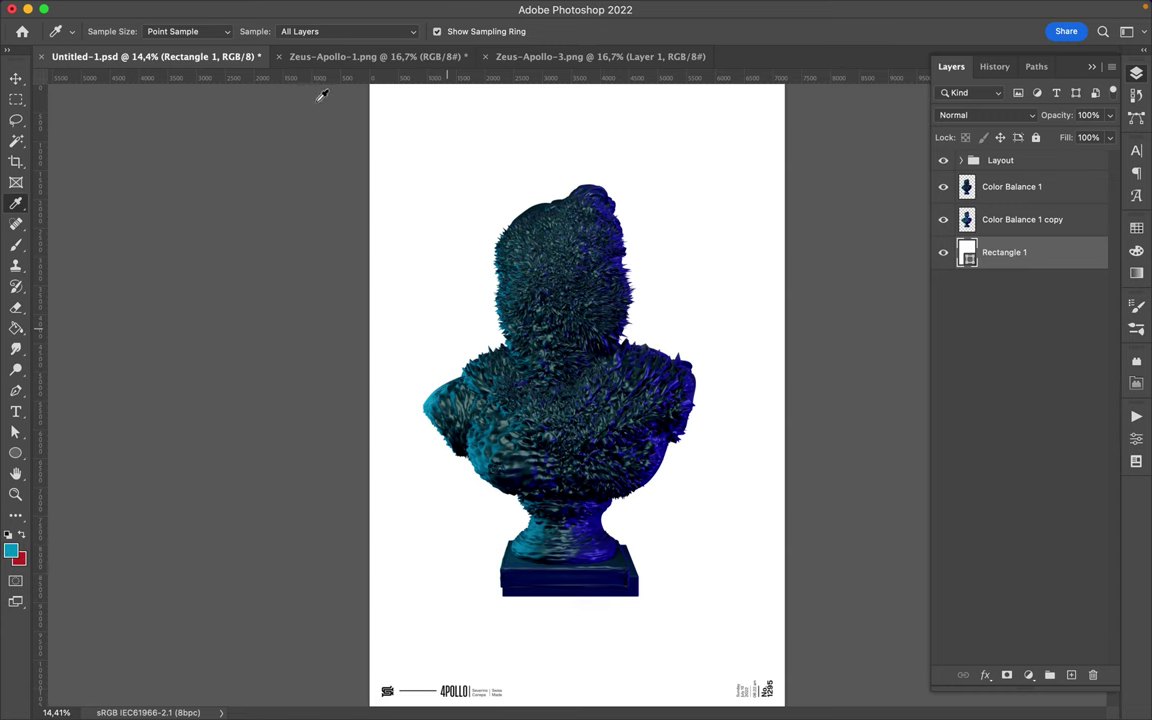
Fill the Rectangle 1 background with a cyan-to-magenta gradient preset and edit its magenta end stop
key("a")
left_click(240, 31)
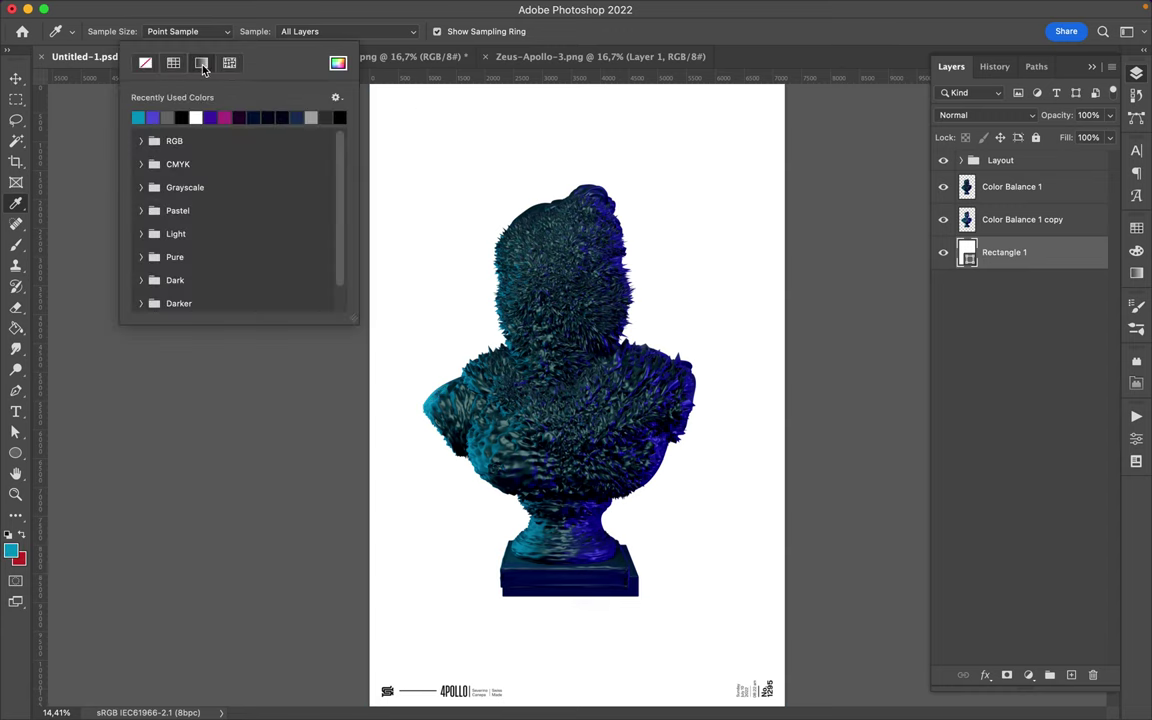
left_click(201, 62)
left_click(338, 117)
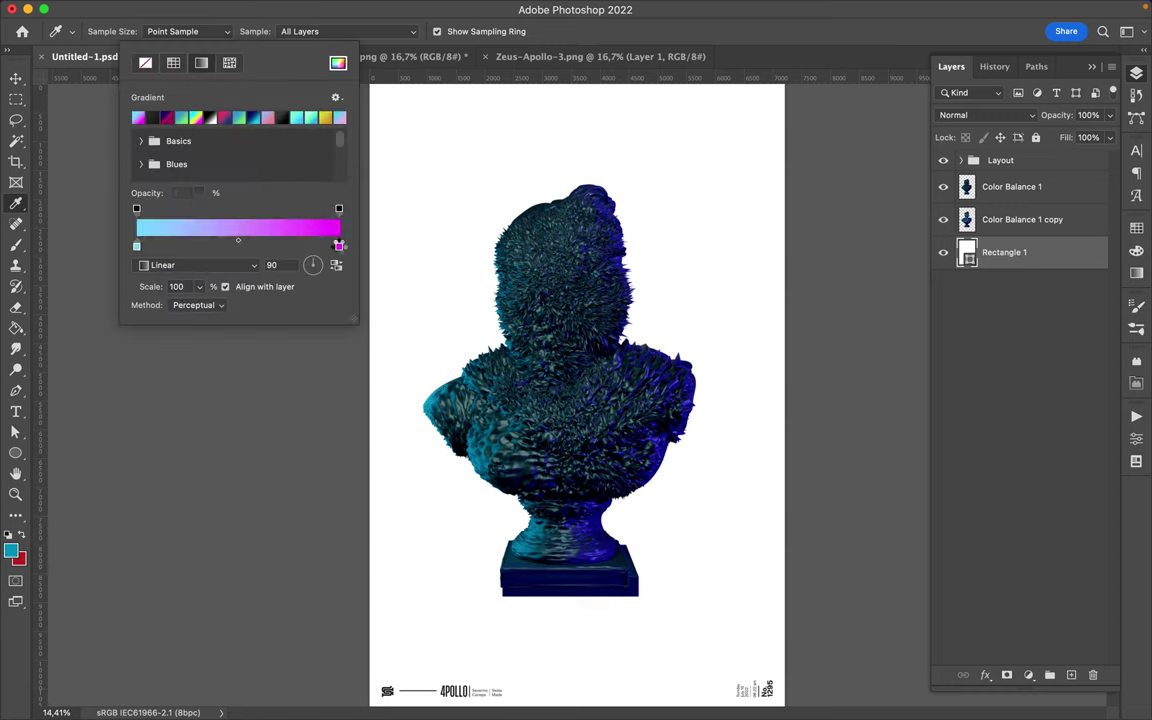
double_click(339, 248)
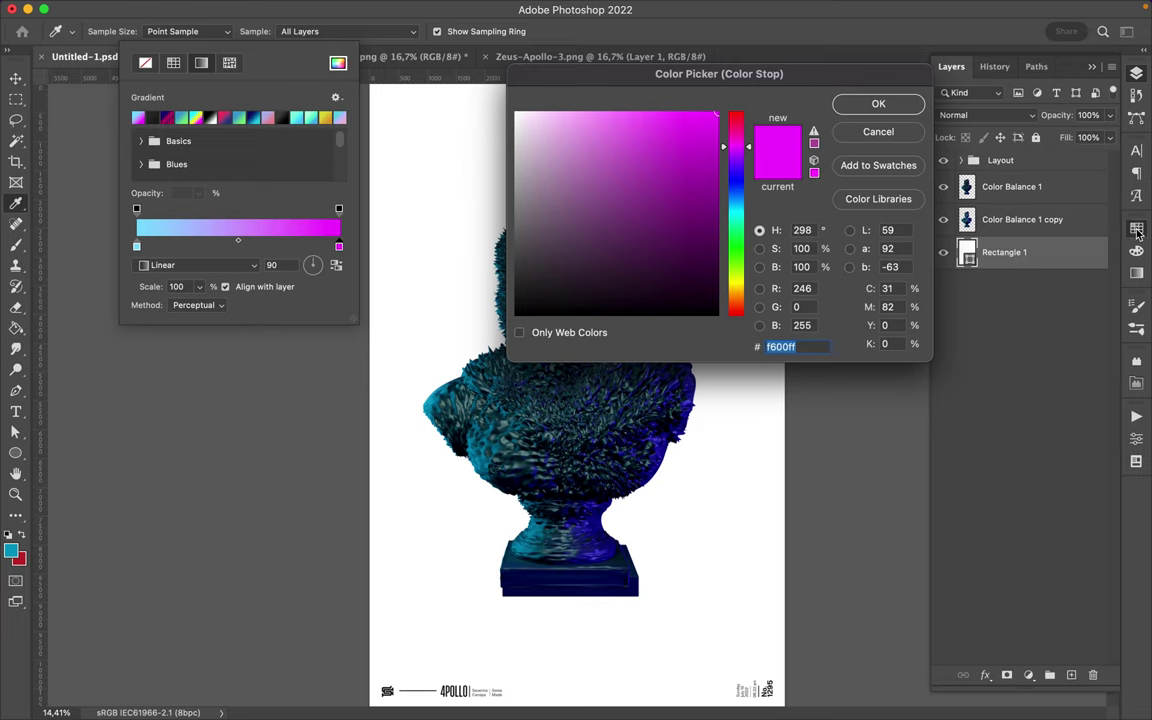
Bring up the Swatches panel after dismissing a menu-bar utility popup
left_click(1137, 229)
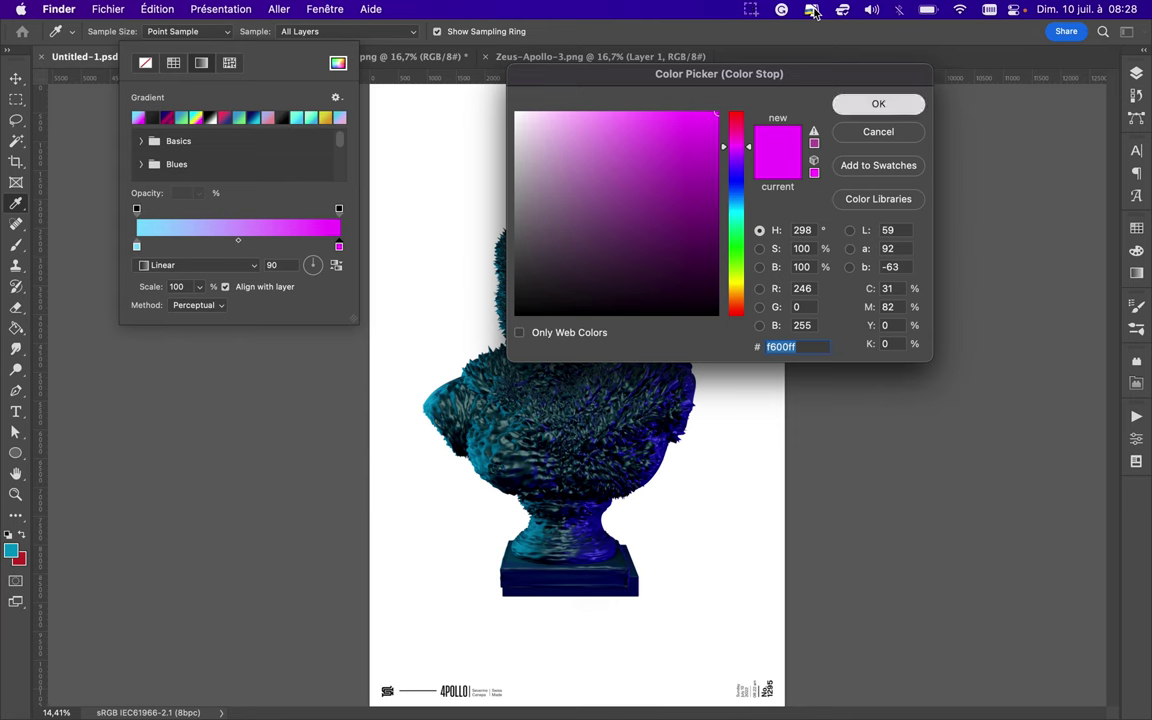
left_click(965, 8)
left_click(792, 215)
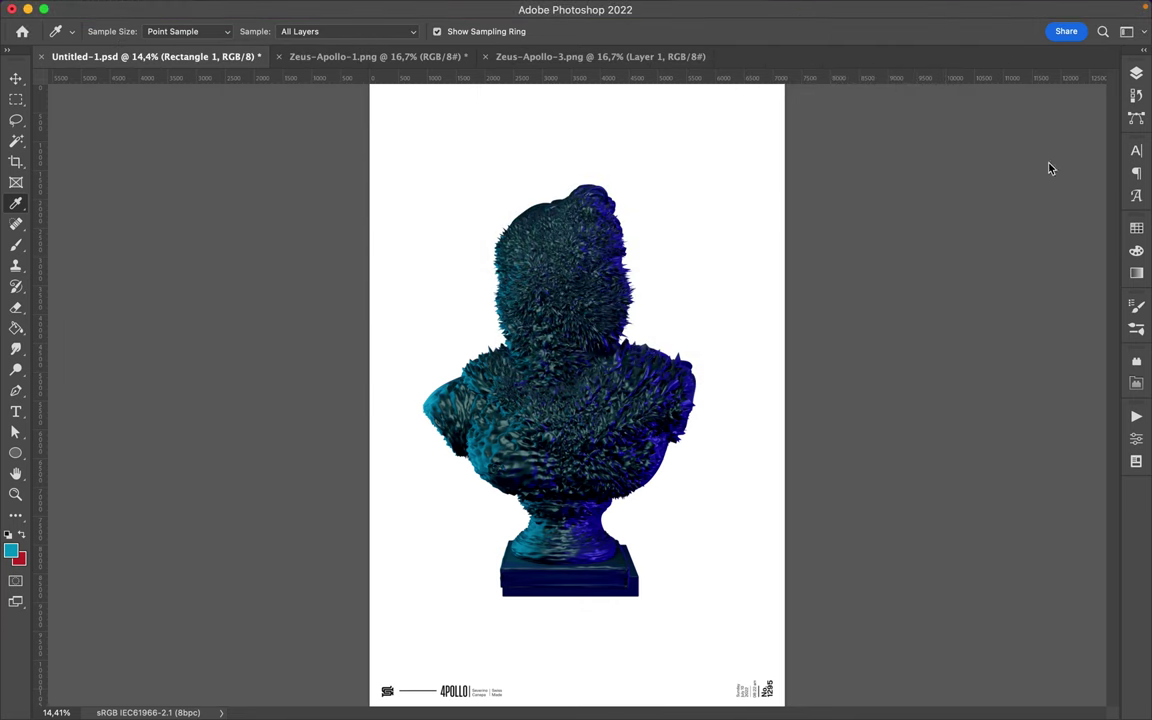
left_click(1136, 229)
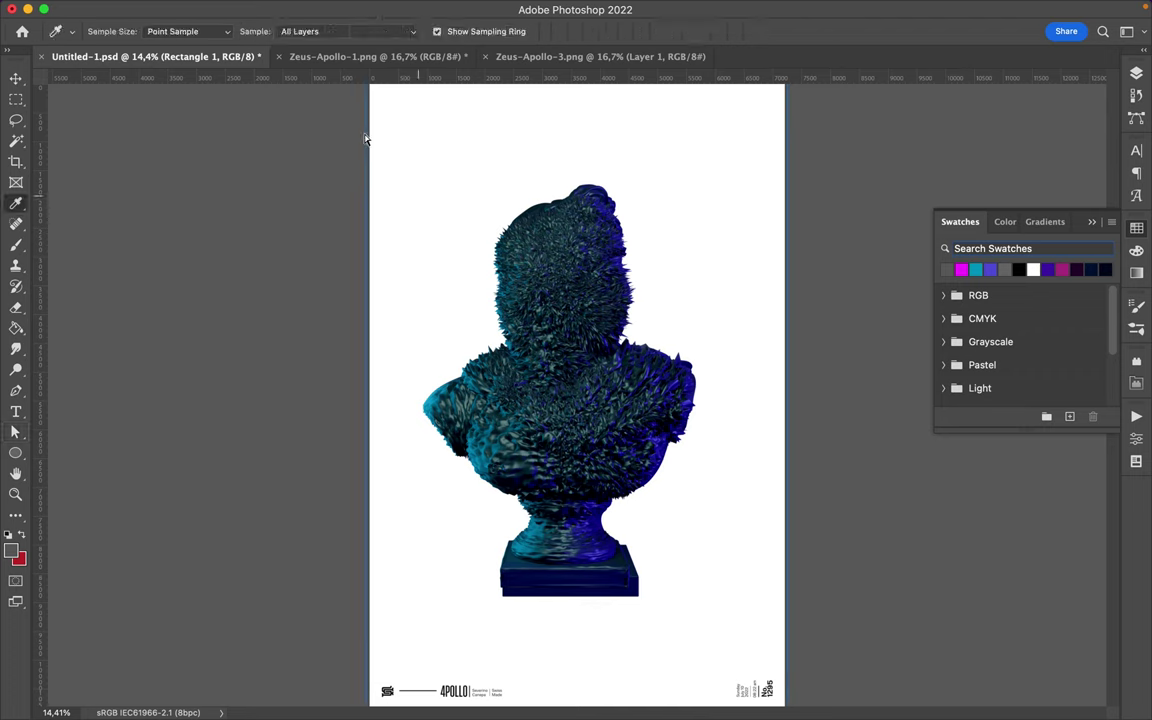
left_click(222, 31)
Set the background gradient's left stop to teal 009ac2
left_click(201, 63)
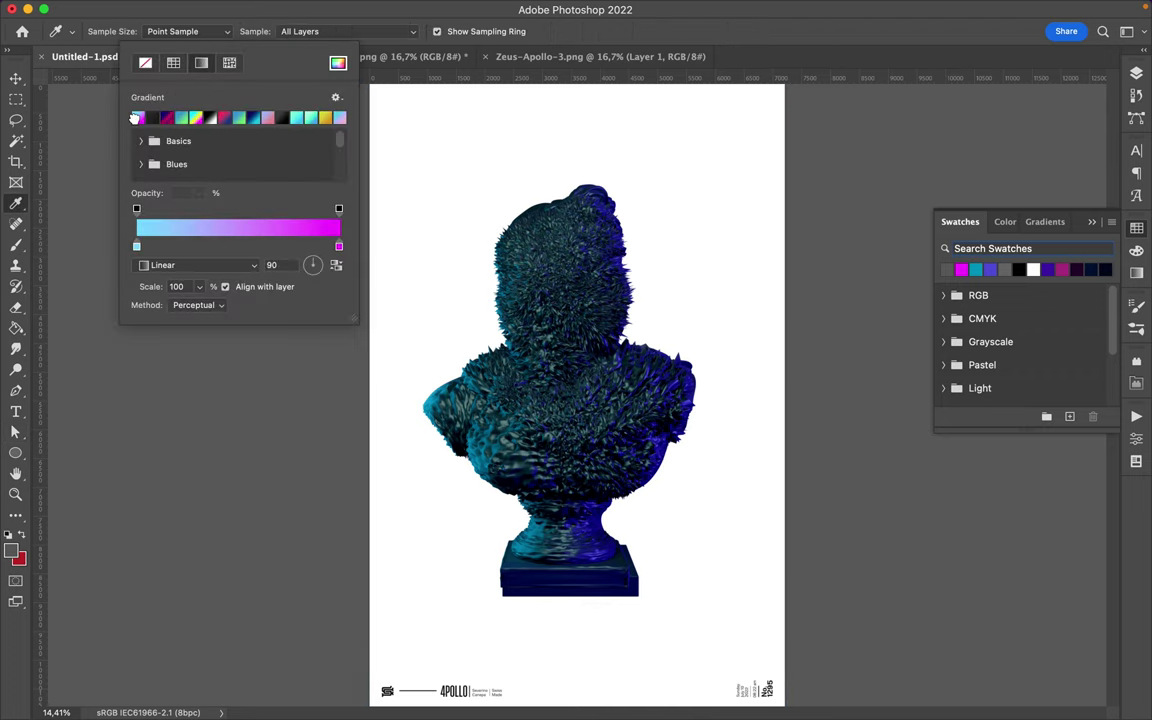
left_click(978, 268)
key("a")
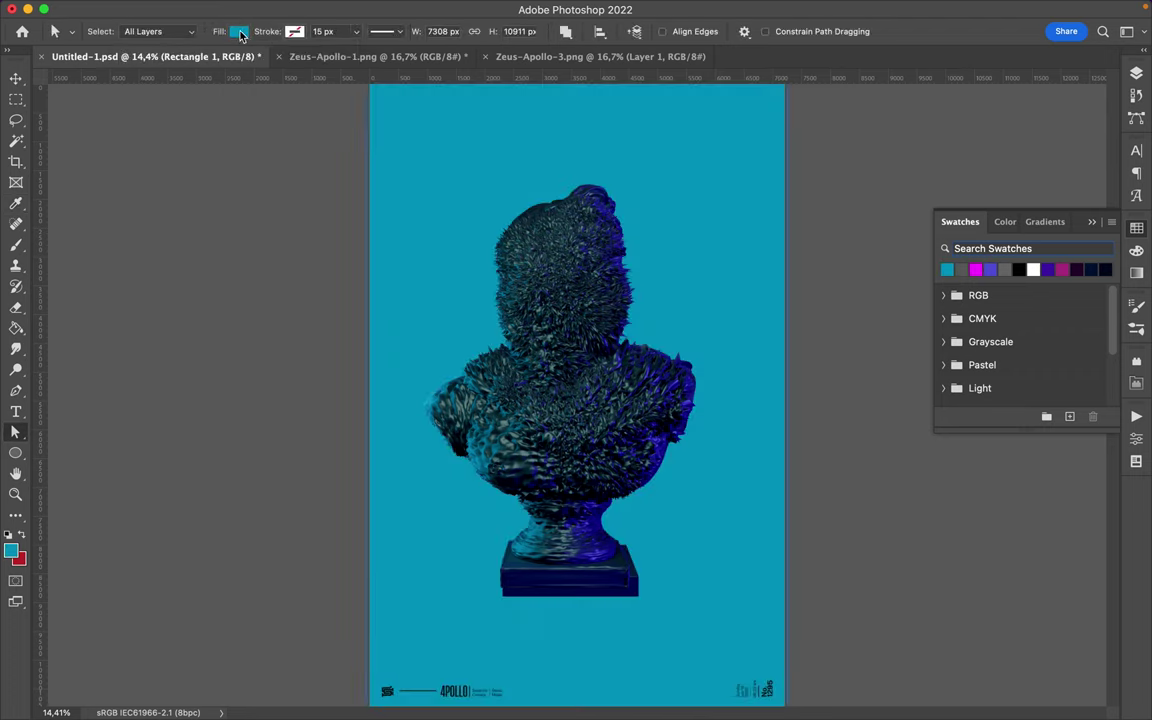
left_click(240, 33)
left_click(201, 63)
left_click(137, 247)
double_click(137, 247)
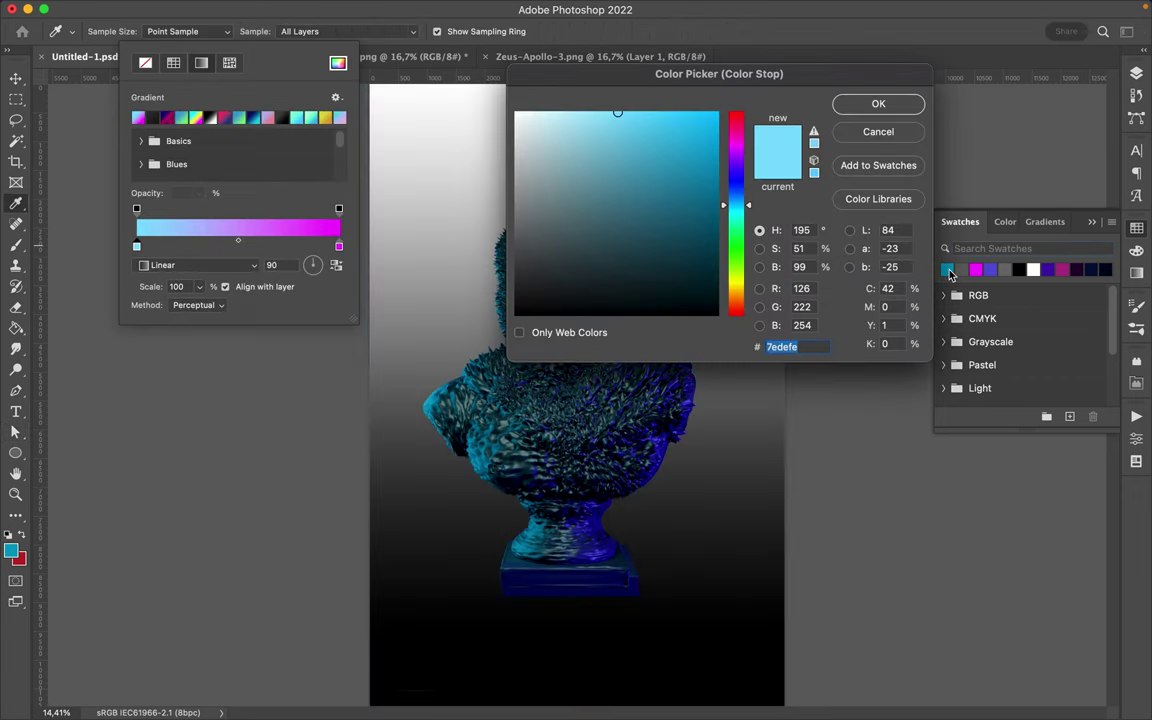
left_click_drag(905, 92, 834, 91)
left_click(947, 268)
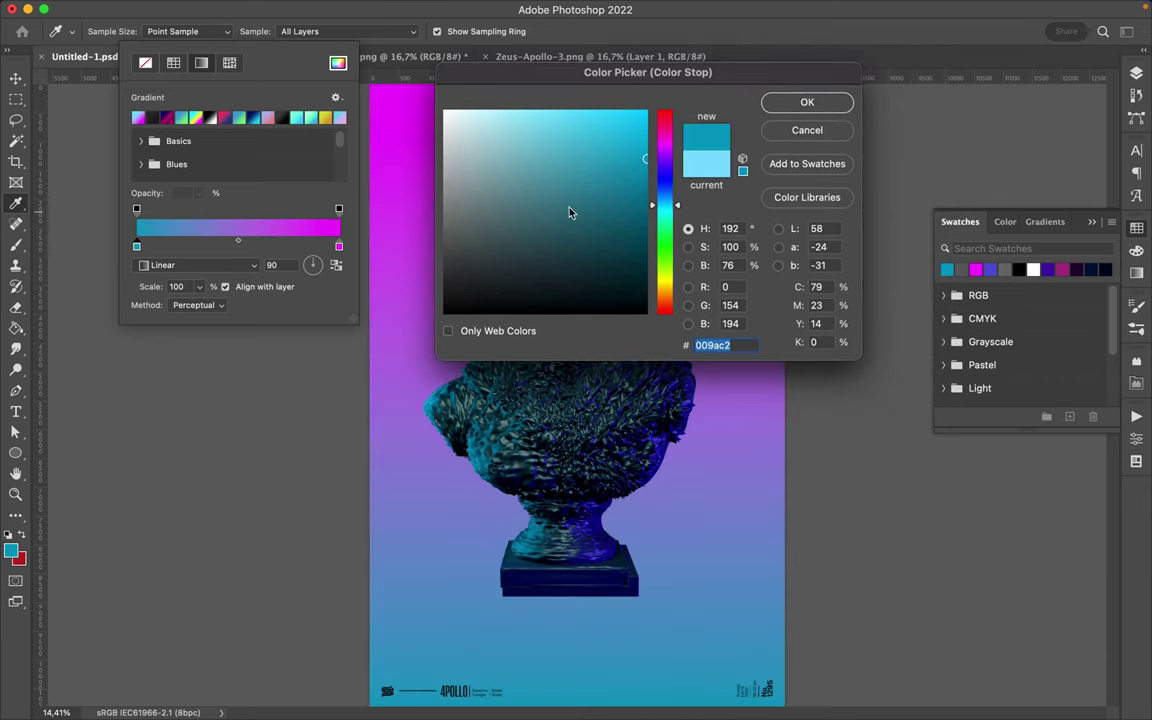
left_click(808, 104)
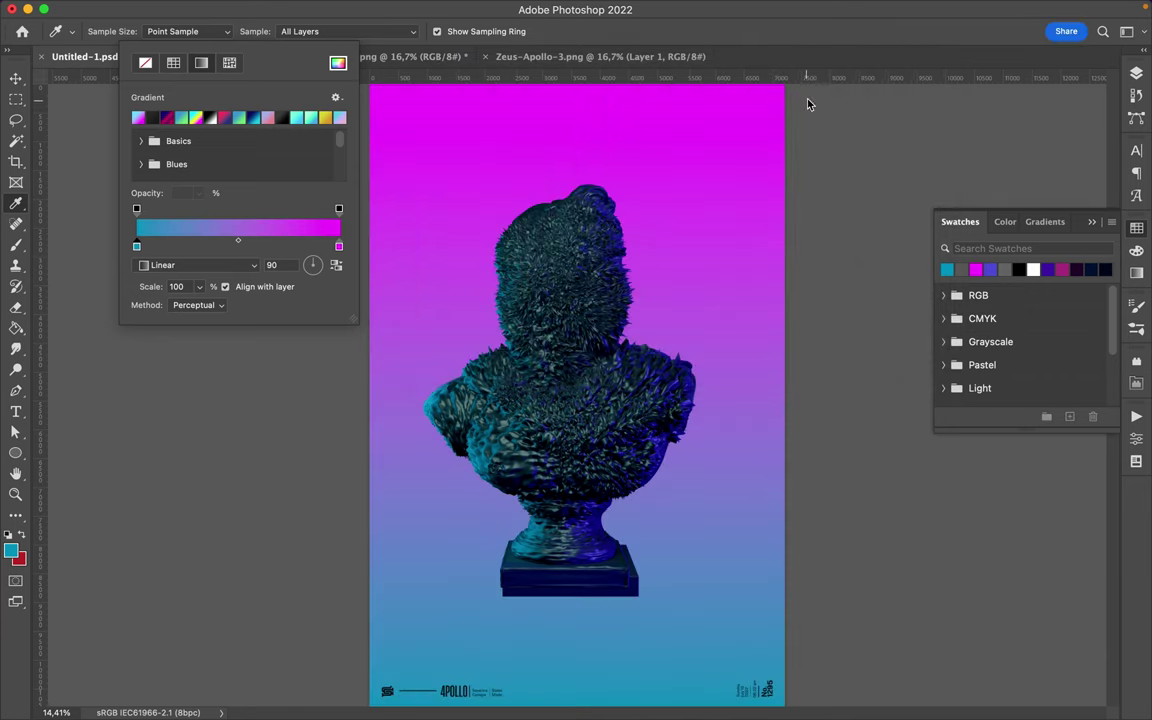
key("Return")
Replace the gradient's magenta right stop with a blue-violet swatch
key("a")
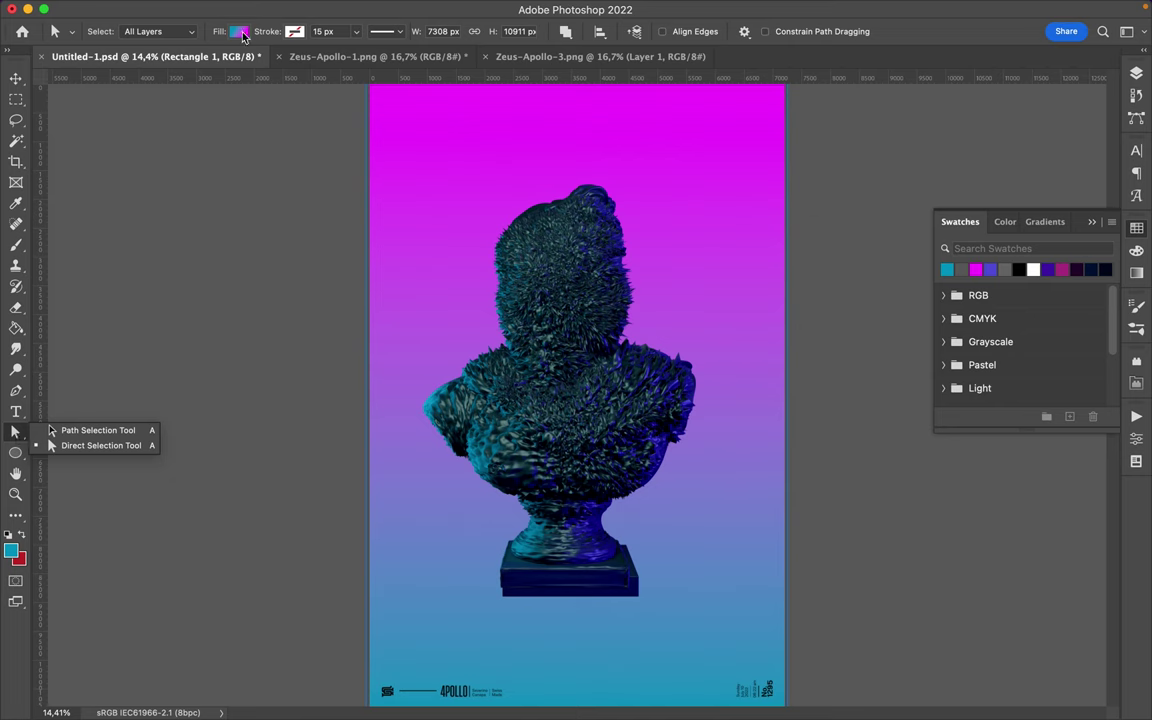
left_click(241, 33)
double_click(339, 247)
left_click(990, 269)
left_click(805, 105)
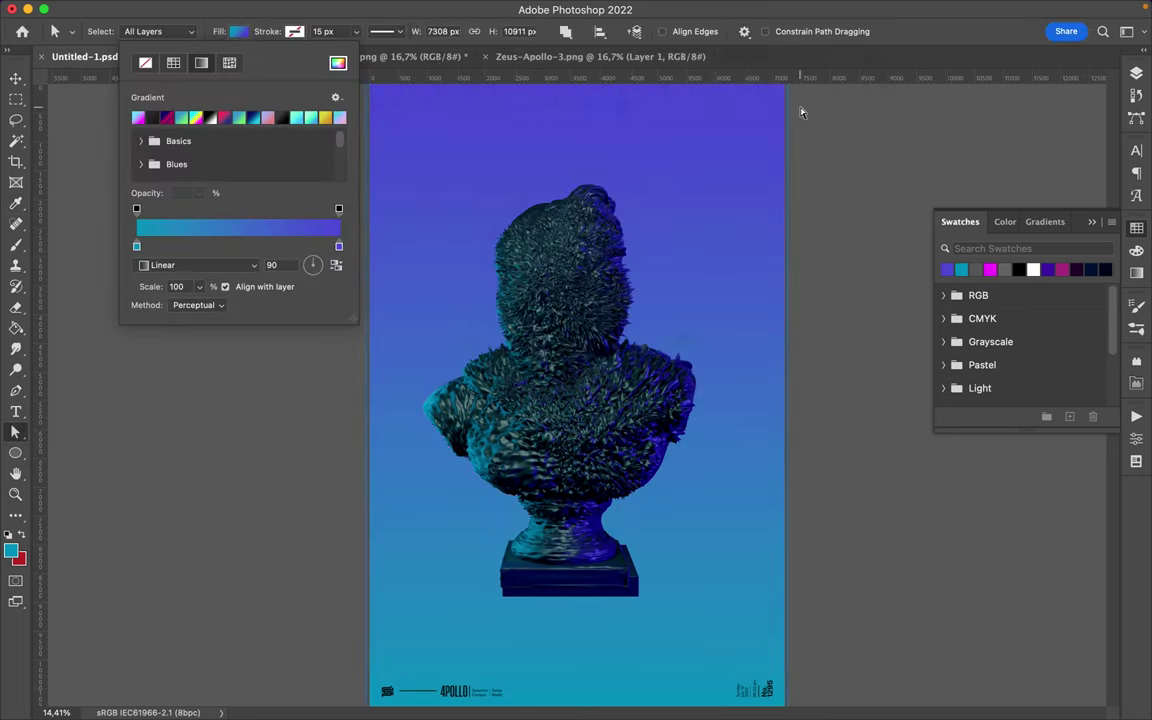
left_click(808, 115)
Select the Color Balance 1 bust layer with the Move tool
key("F7")
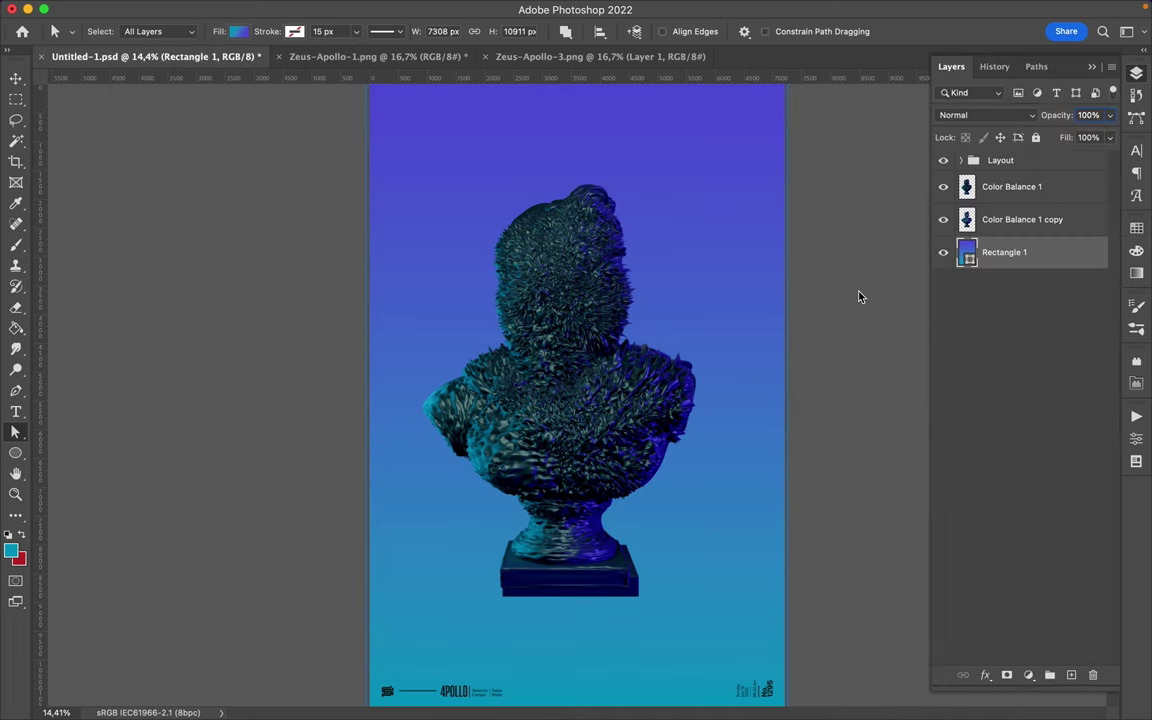
scroll(815, 217, "down", 1)
scroll(815, 217, "down", 1)
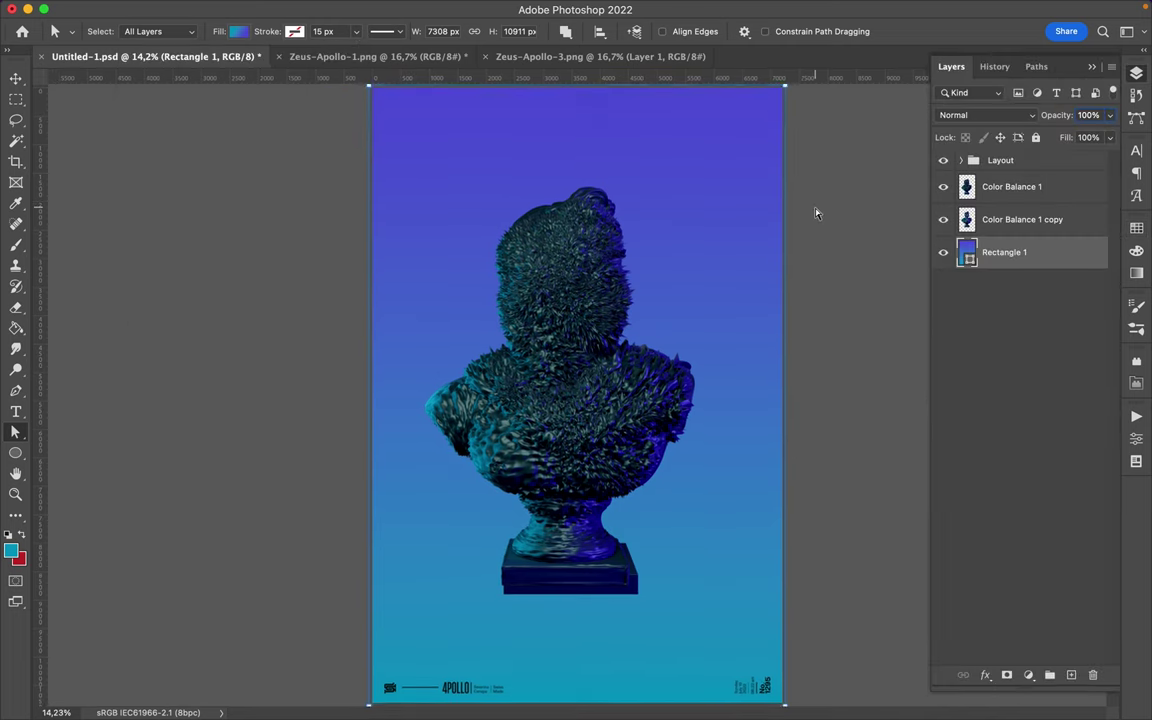
left_click(20, 79)
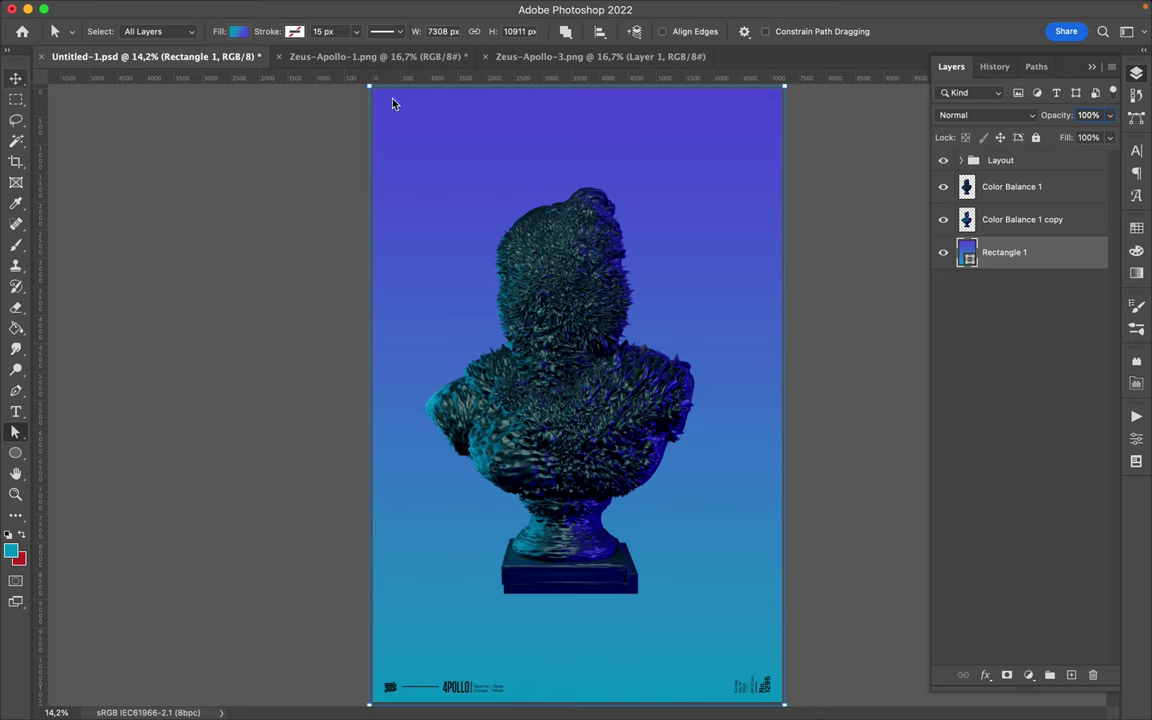
left_click(612, 432)
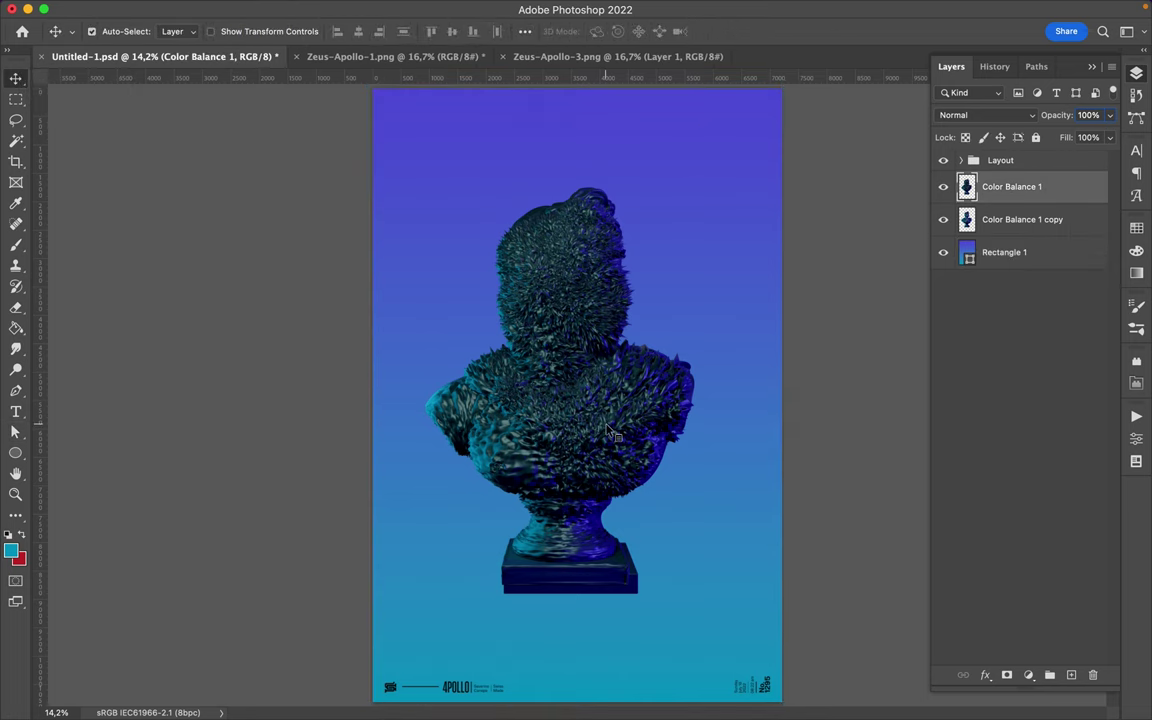
Lasso a diagonal shard of the bust, copy it to Layer 1, and stamp-merge the layers
left_click(15, 119)
left_click(80, 134)
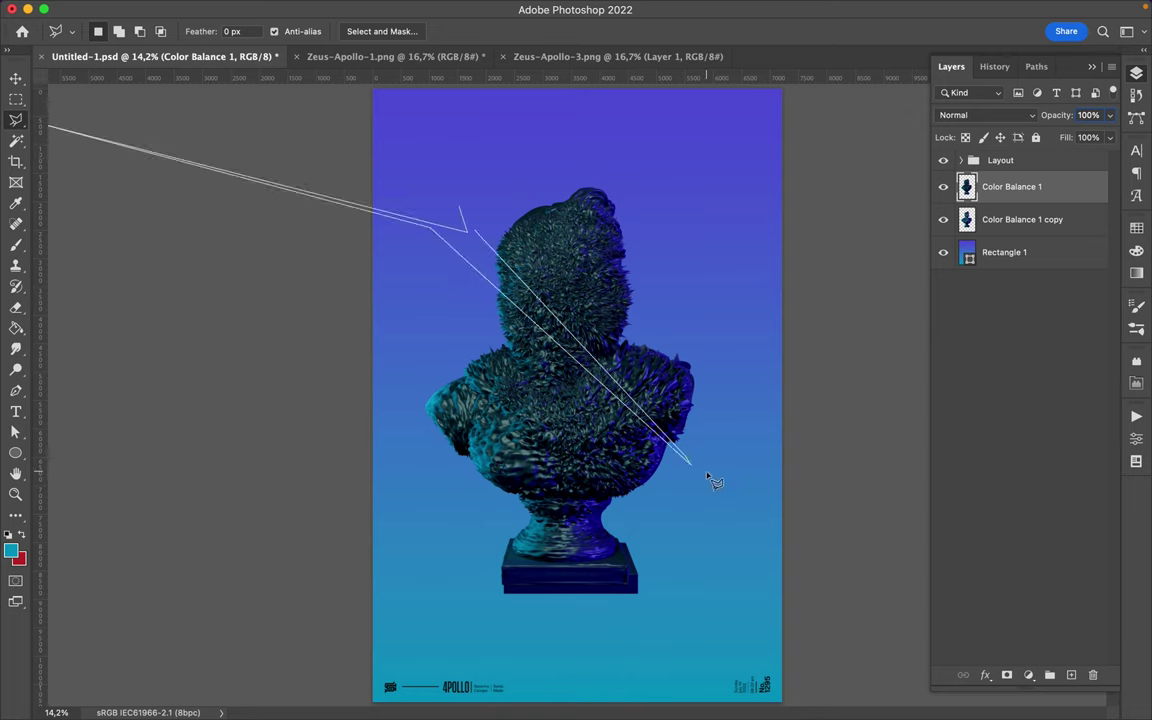
key("Escape")
double_click(520, 255)
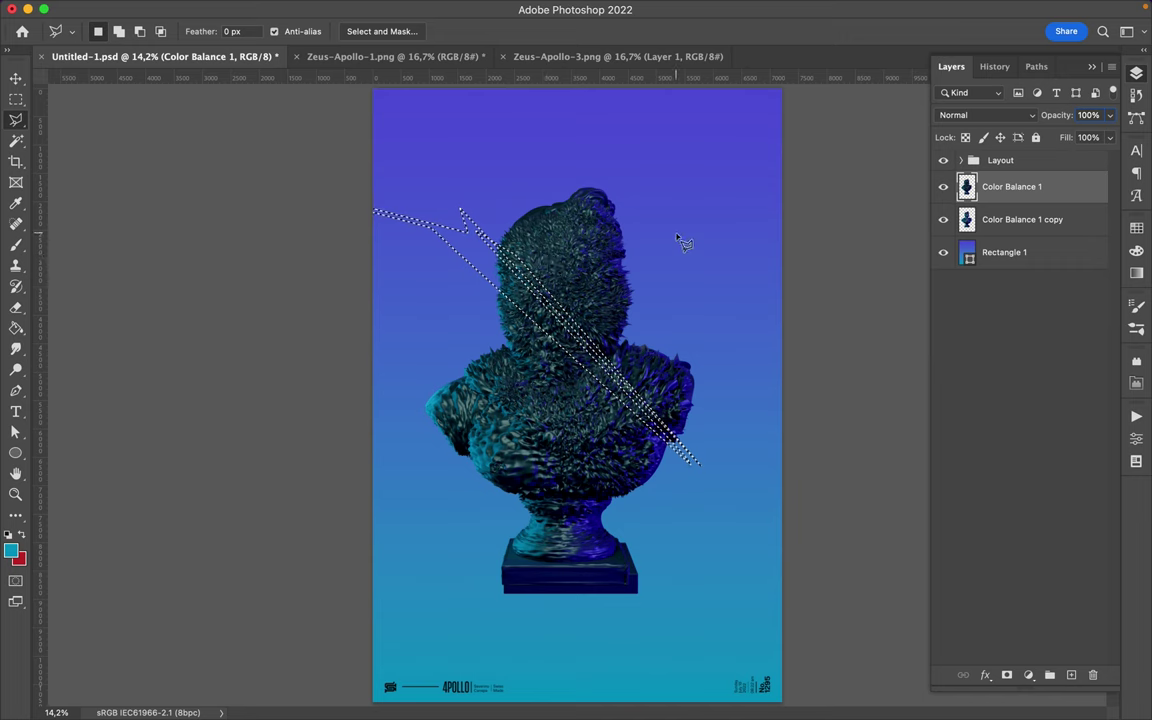
key("super+j")
key("super+alt+shift+e")
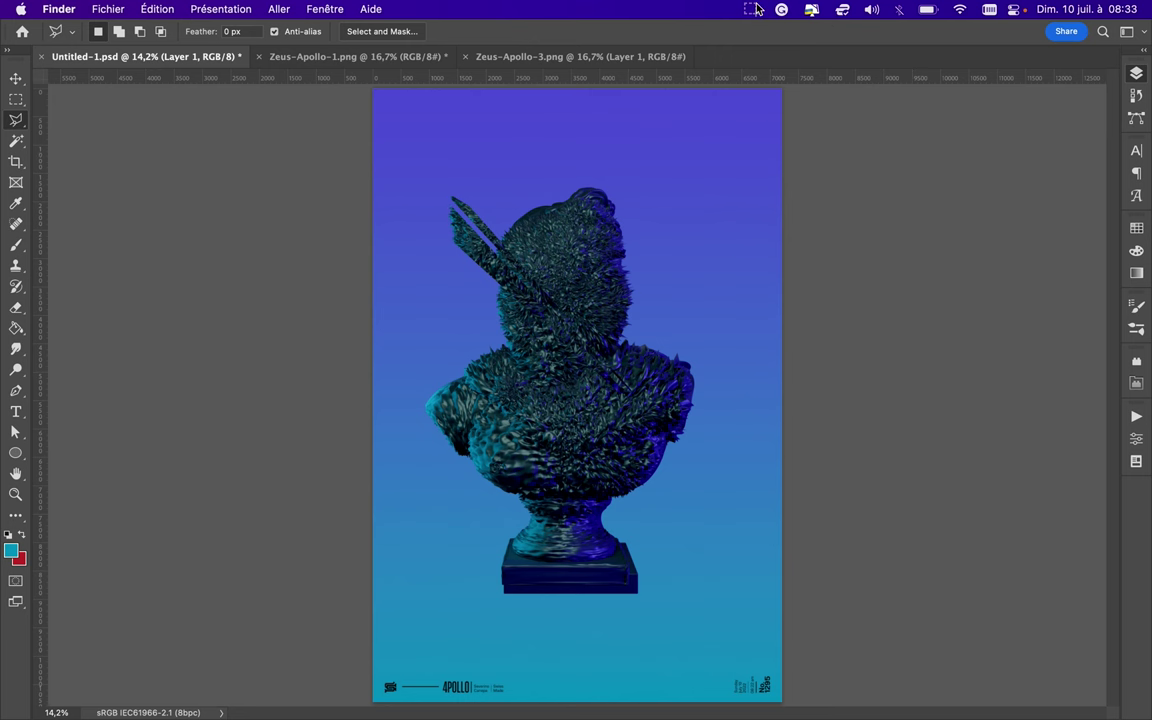
left_click(754, 9)
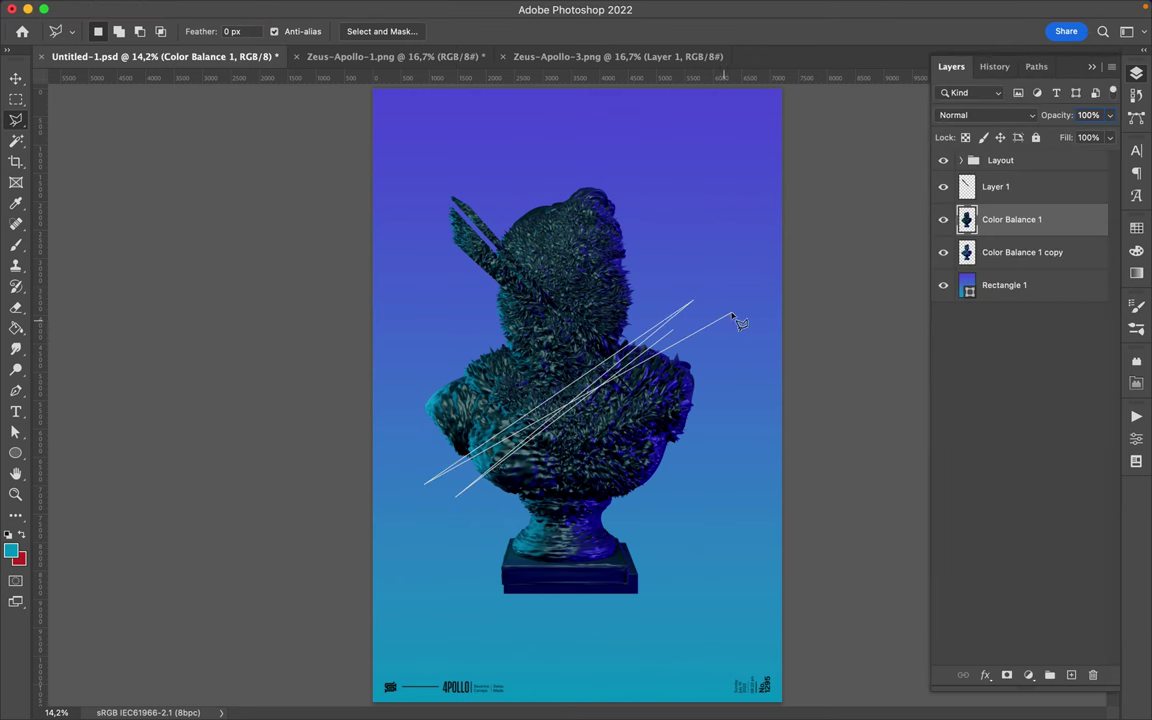
Copy a zigzag set of bust shards to Layer 2 and shift it right
left_click(715, 236)
left_click(420, 460)
left_click(738, 290)
left_click(385, 509)
double_click(669, 278)
key("ctrl+j")
key("v")
left_click_drag(660, 290, 705, 300)
Outline a second zigzag shard set across the Color Balance 1 bust with the Polygonal Lasso
left_click(1011, 252)
key("l")
left_click(690, 237)
left_click(470, 599)
left_click(712, 110)
left_click(478, 620)
left_click(648, 157)
left_click(566, 605)
left_click(730, 143)
left_click(460, 585)
left_click(720, 225)
double_click(450, 570)
Copy the shards to Layer 3, move them right, and place it below Color Balance 1 copy
key("ctrl+j")
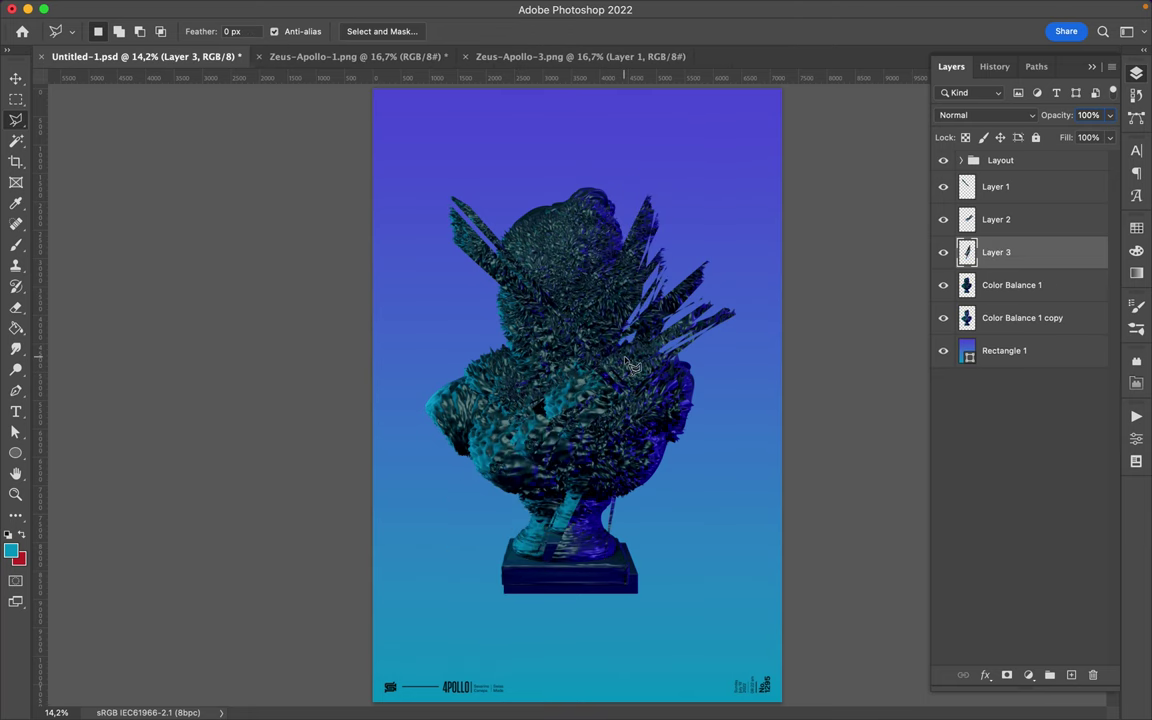
key("v")
mouse_move(522, 387)
left_mouse_down()
mouse_move(648, 287)
mouse_move(650, 387)
left_mouse_up()
left_click_drag(996, 252, 996, 336)
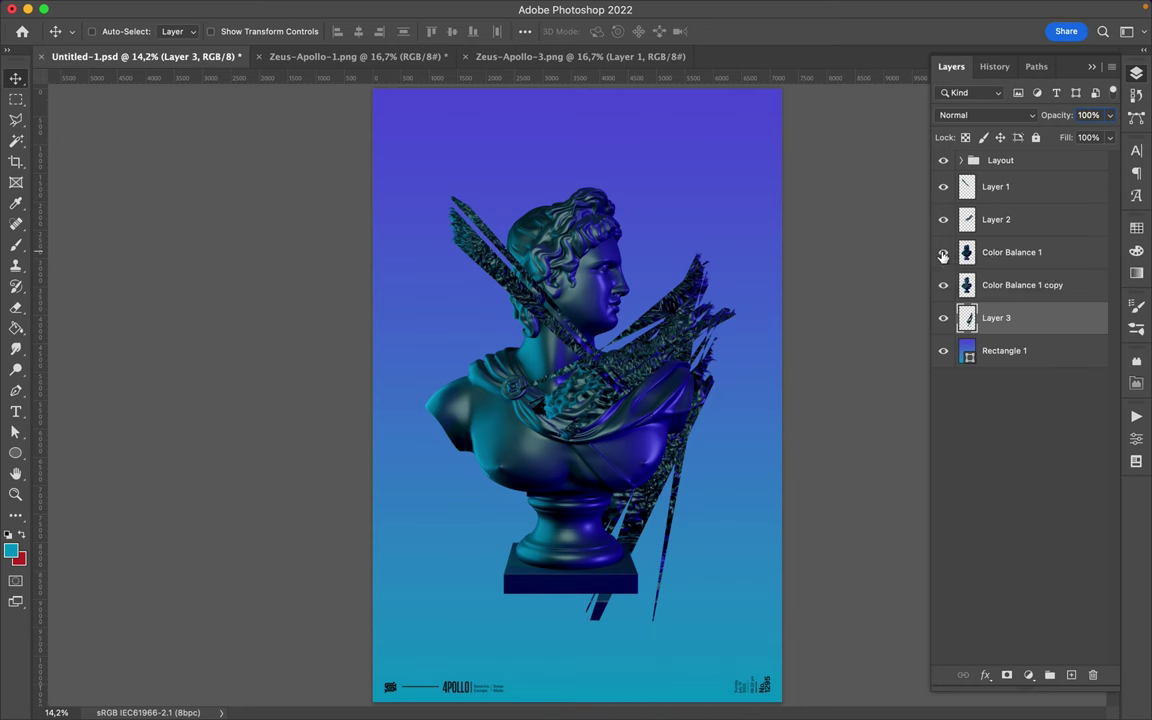
Show Color Balance 1 and outline a zigzag shard set across the bust's upper right
left_click(943, 255)
key("l")
left_click(640, 243)
left_click(440, 373)
left_click(665, 216)
left_click(420, 378)
left_click(688, 208)
left_click(415, 420)
left_click(705, 181)
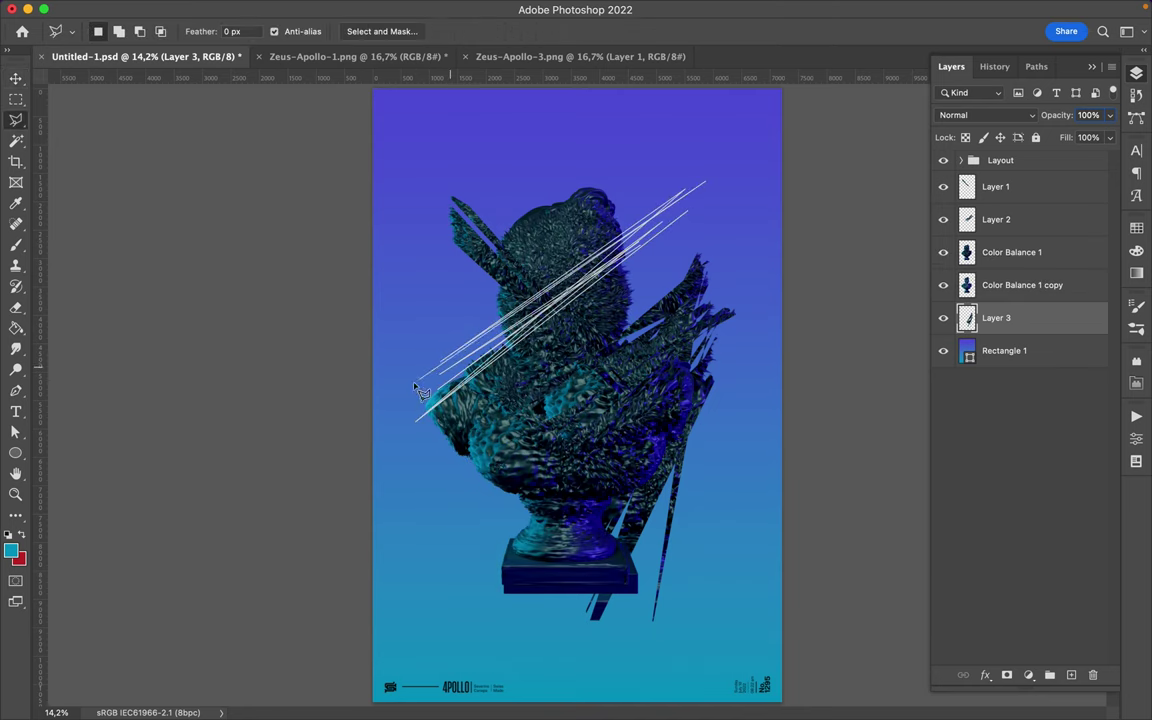
double_click(420, 392)
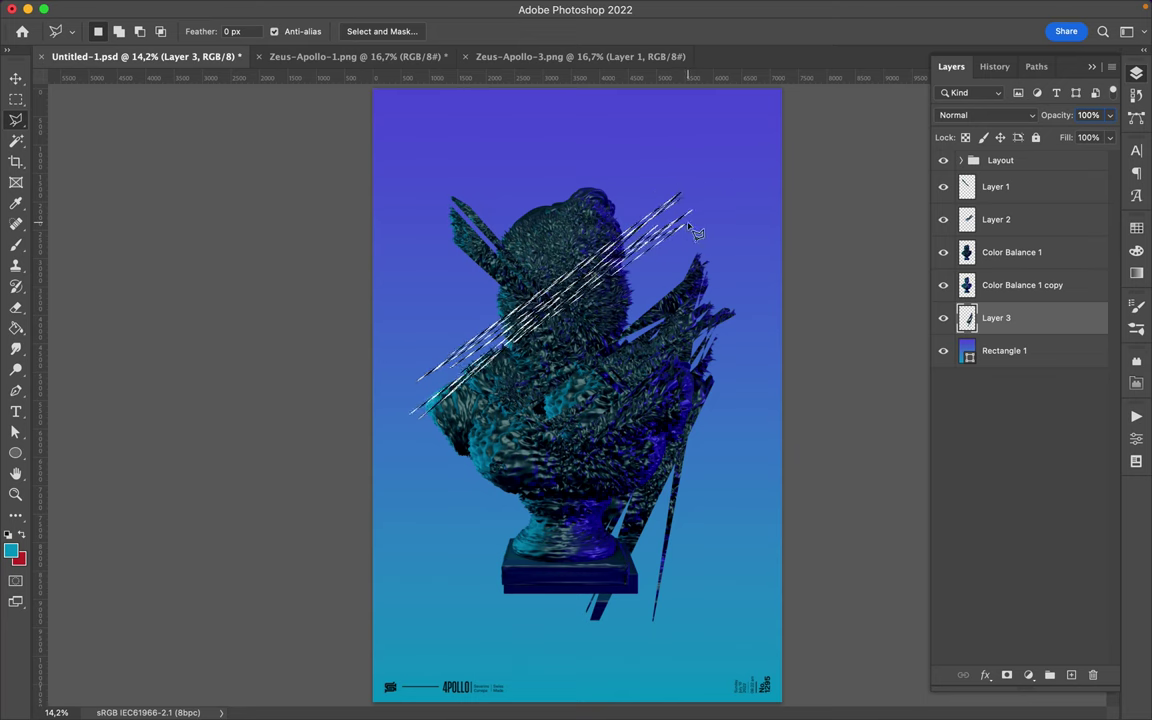
Turn the shards into Layer 4 and move them up and right
left_click(1040, 262)
key("ctrl+shift+c")
key("ctrl+v")
key("v")
left_click_drag(610, 275, 680, 210)
left_click(943, 285)
key("alt+bracketleft")
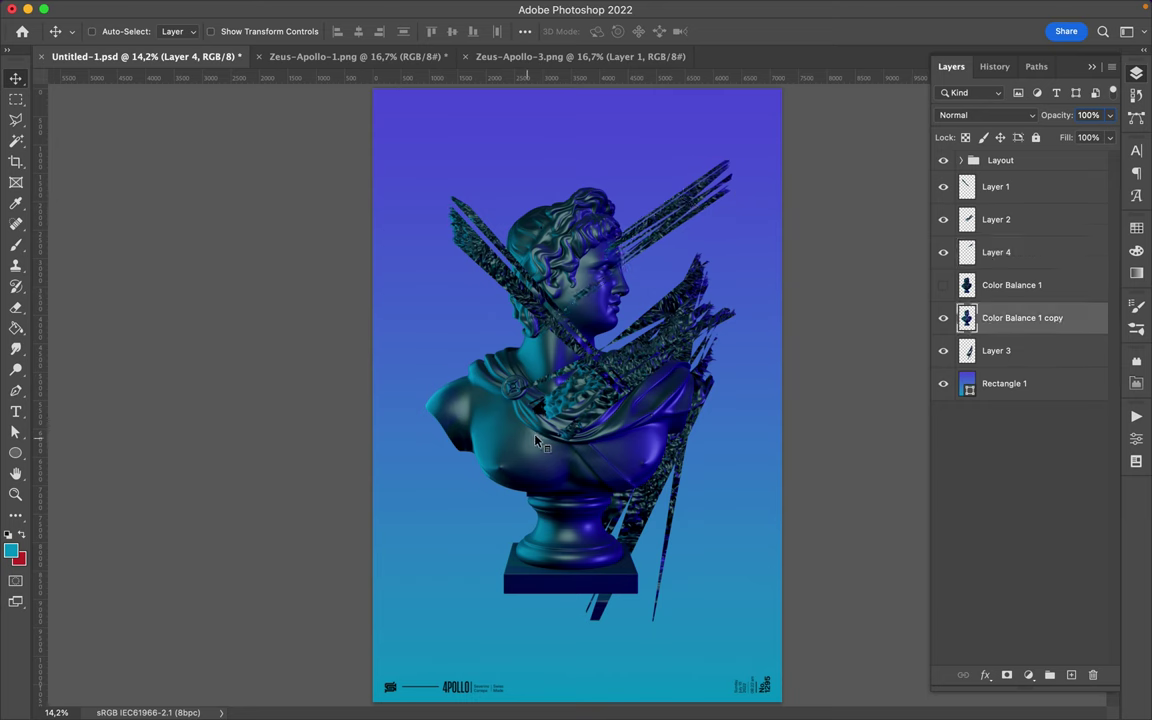
left_click(943, 285)
key("alt+bracketright")
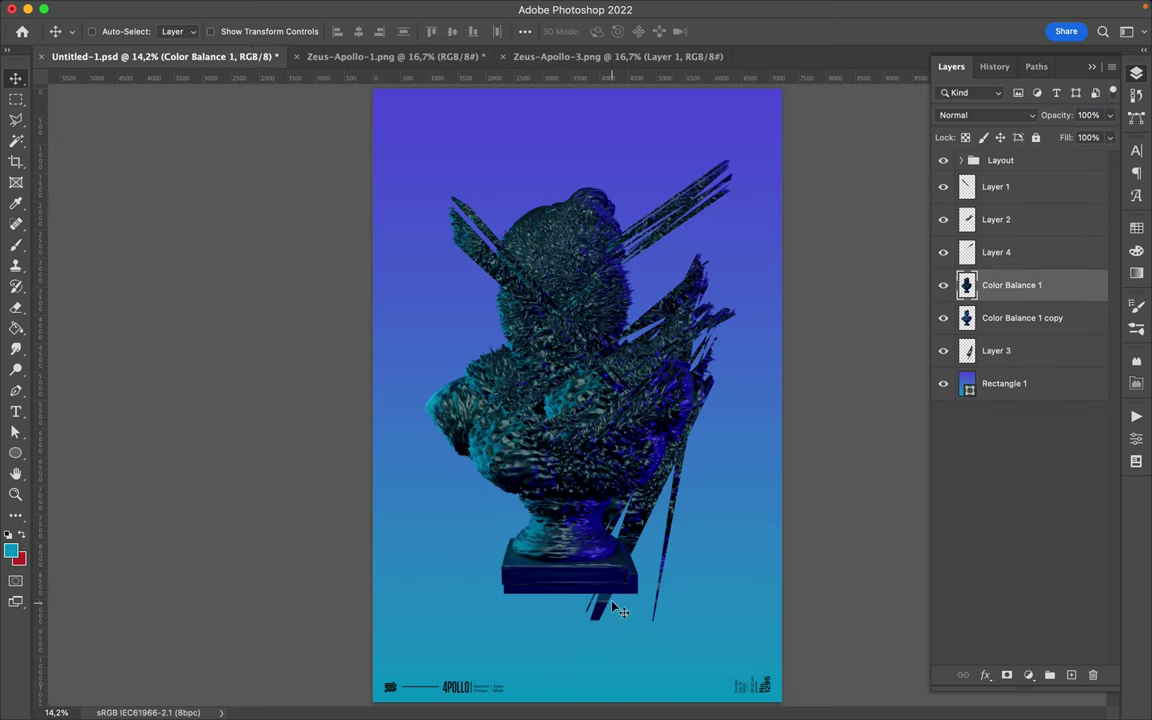
Outline a thin zigzag shard along the bust's left side down to the base
left_click(16, 119)
left_click(436, 320)
left_click(575, 608)
left_click(440, 330)
left_click(622, 612)
left_click(600, 600)
left_click(440, 338)
left_click(543, 628)
left_click(425, 345)
left_click(600, 618)
double_click(620, 635)
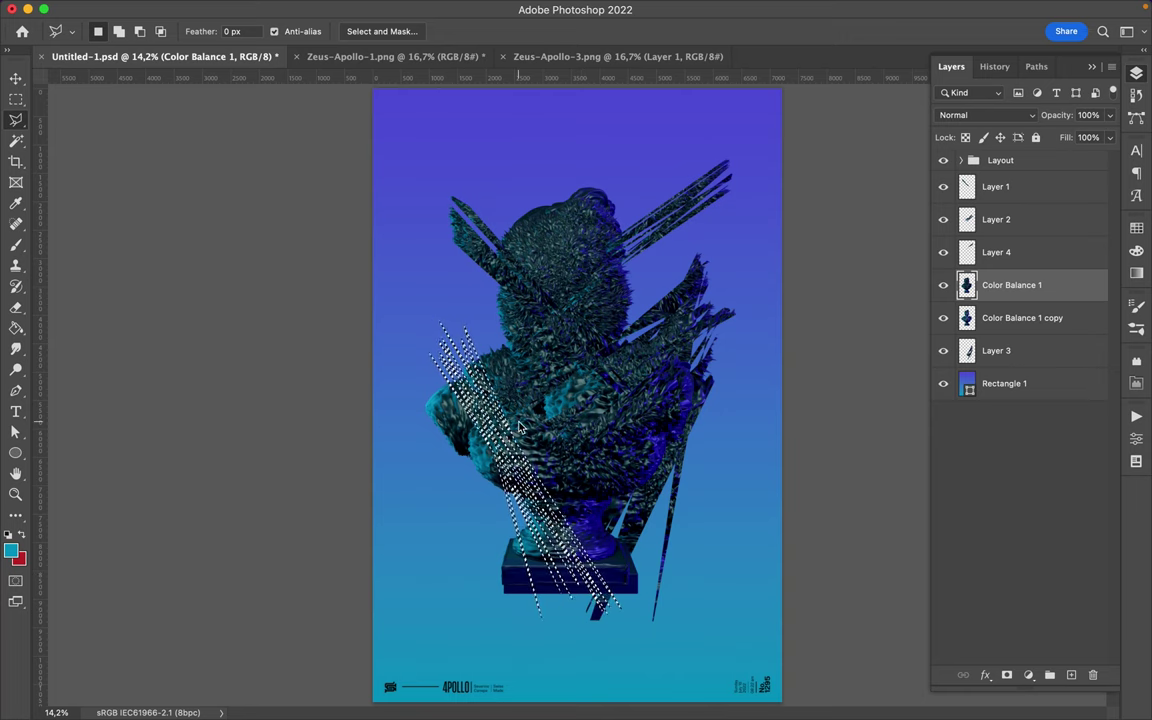
Copy the left shard to Layer 5, nudge it into place, and hide Color Balance 1
key("ctrl+j")
left_click_drag(527, 430, 522, 447)
left_click(46, 98)
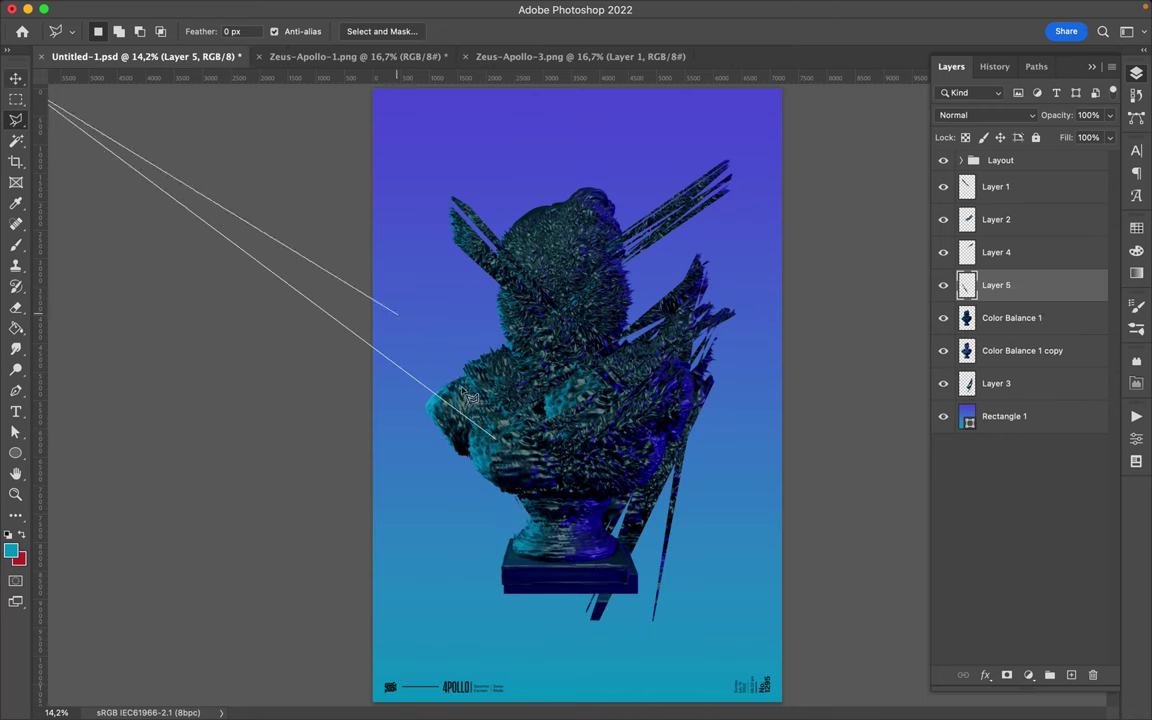
double_click(495, 437)
key("v")
left_click(476, 303)
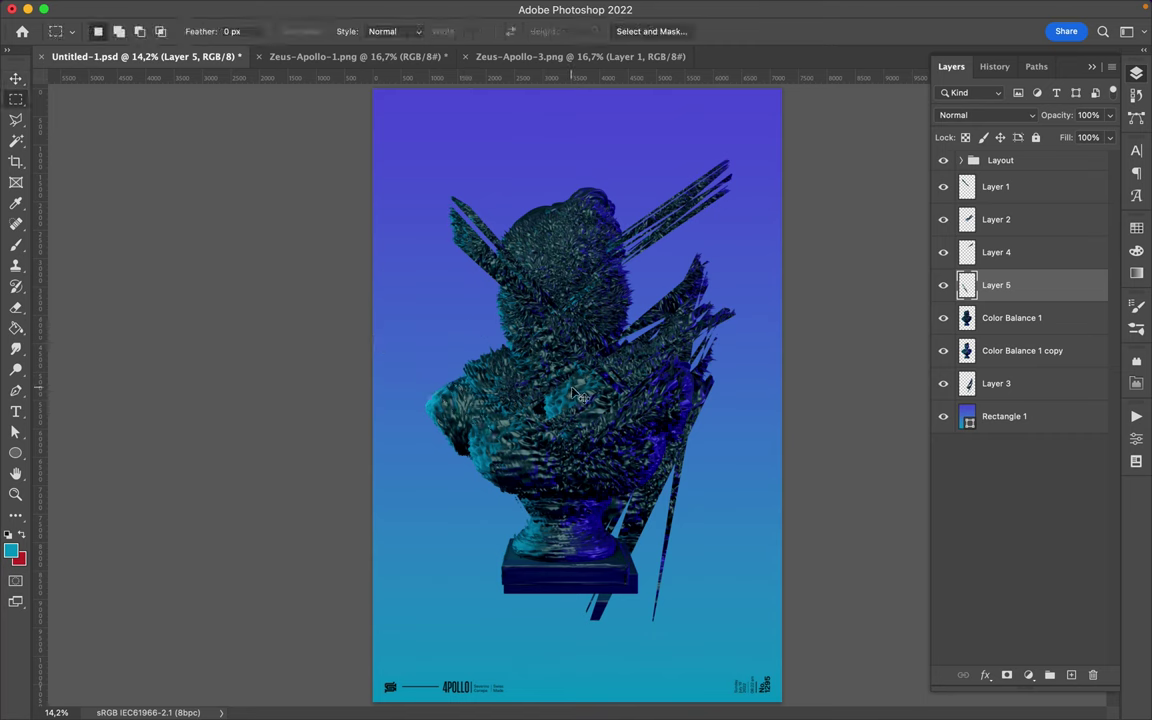
left_click_drag(468, 331, 490, 300)
left_click(943, 320)
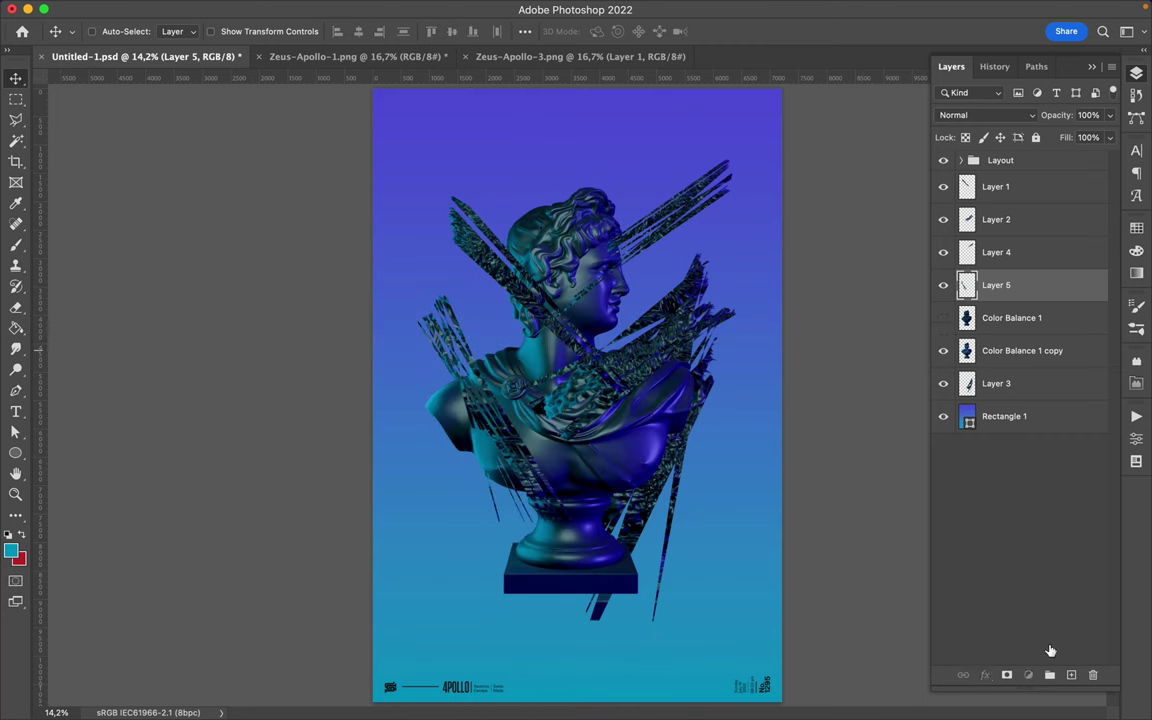
Add a layer mask to Color Balance 1 copy and lasso triangles over the head top, pedestal and right side
left_click(1022, 350)
left_click(1007, 675)
key("l")
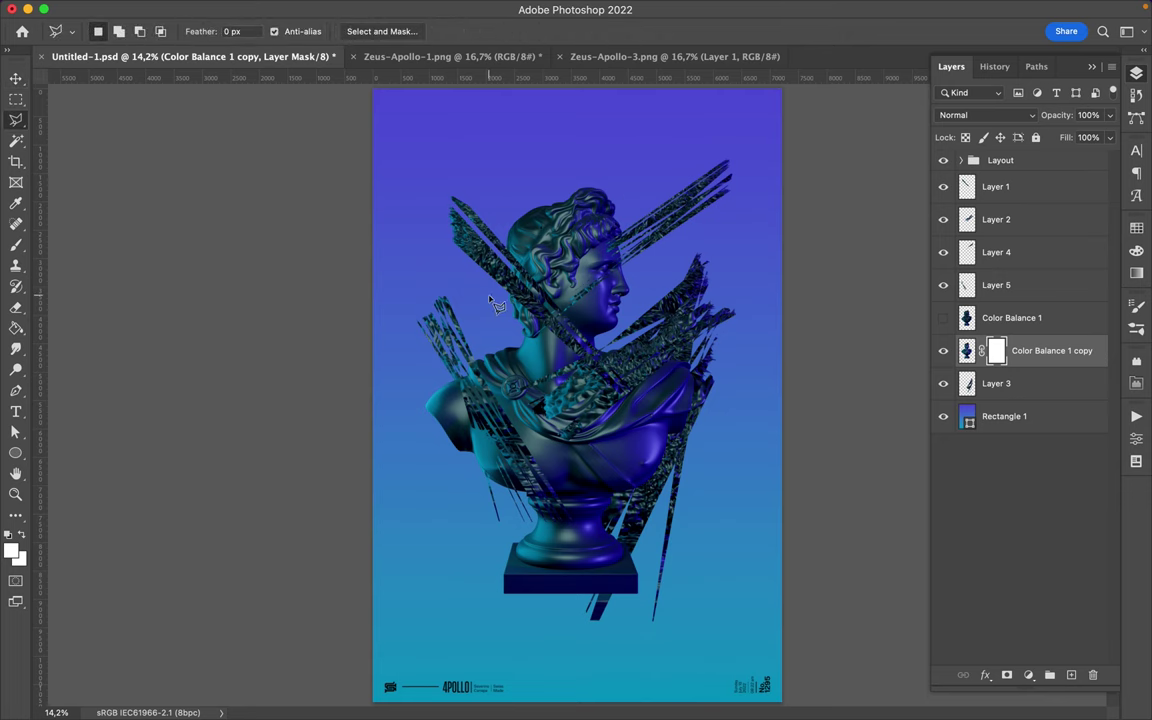
left_click(500, 195)
left_click(535, 512, "shift")
left_click(465, 592)
left_click(627, 613)
left_click(535, 512)
left_click(545, 425)
left_click(716, 322)
left_click(731, 510)
left_click(545, 425)
Paint black on the mask to fade the top of the head, lower chest and pedestal
key("b")
key("x")
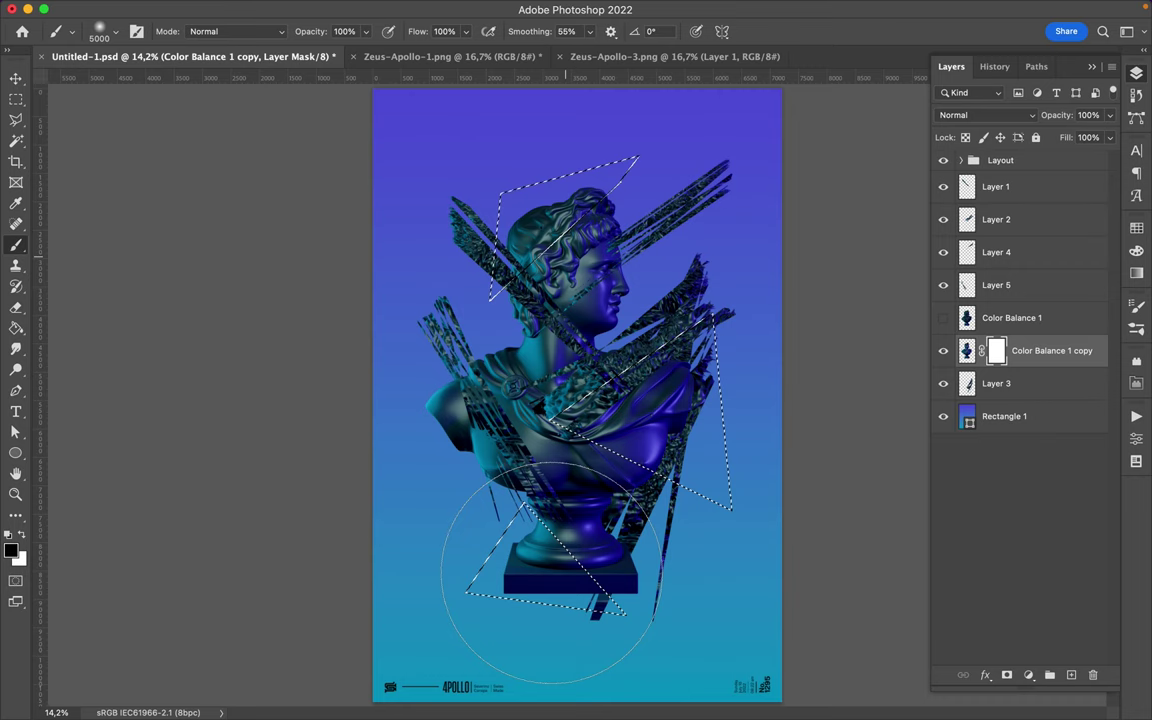
left_click(560, 222)
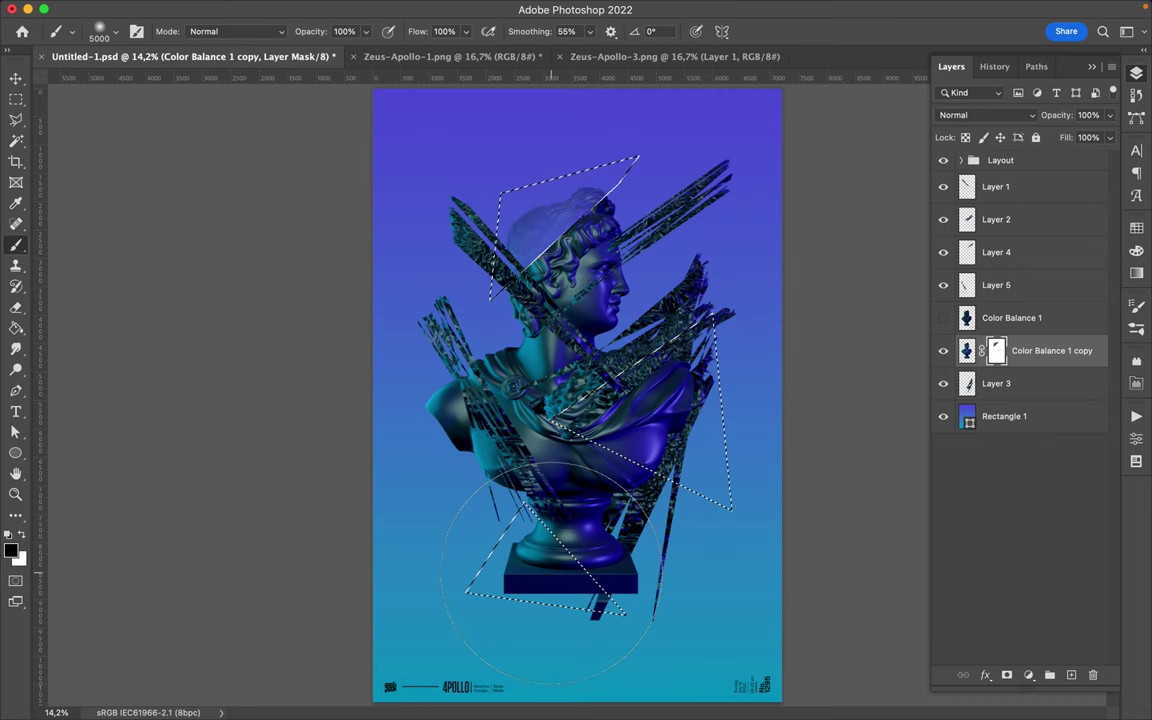
left_click(548, 576)
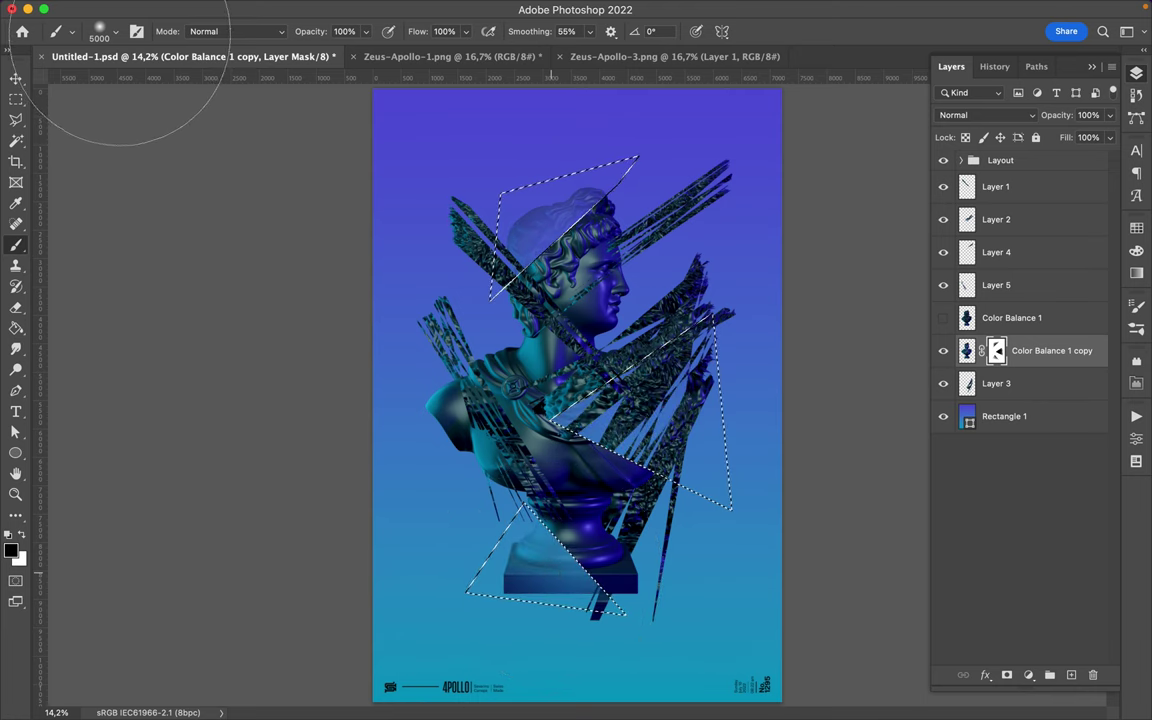
left_click(555, 563)
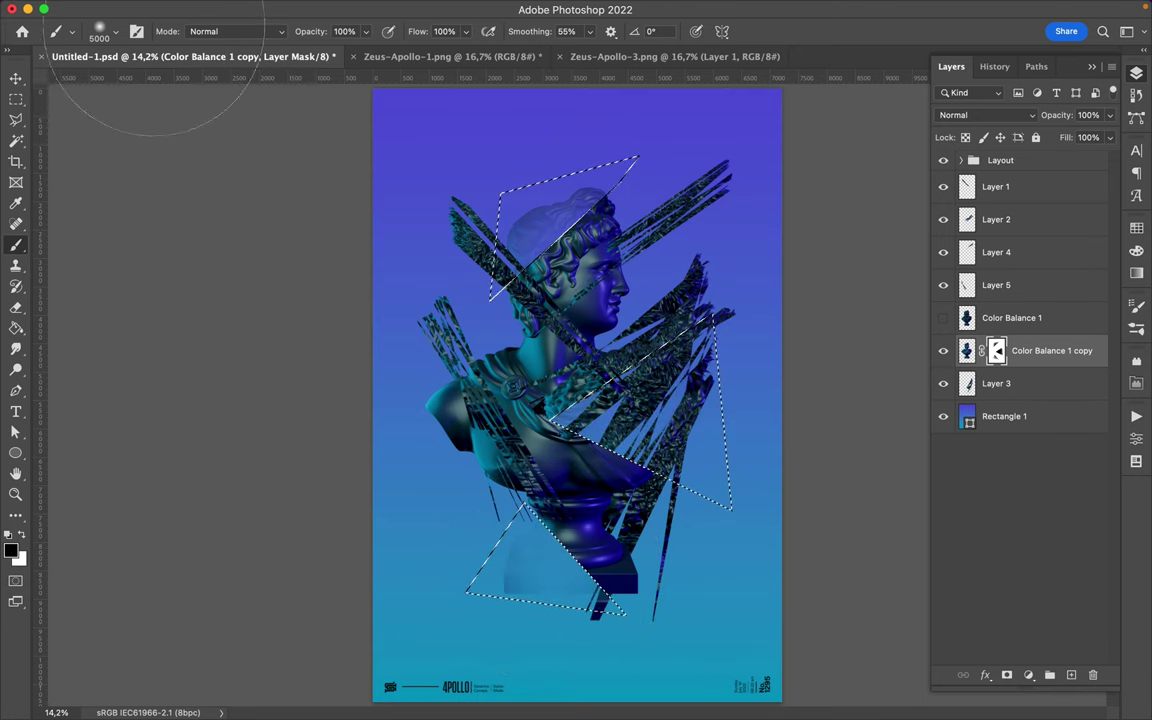
left_click(525, 590)
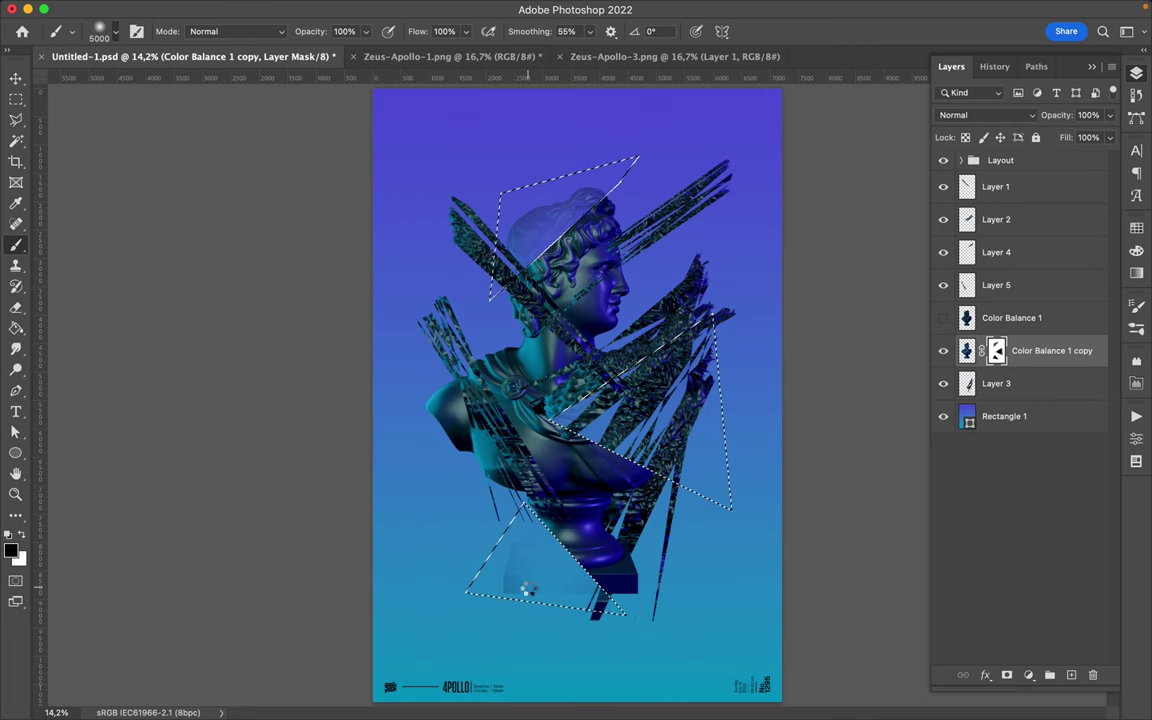
left_click(106, 31)
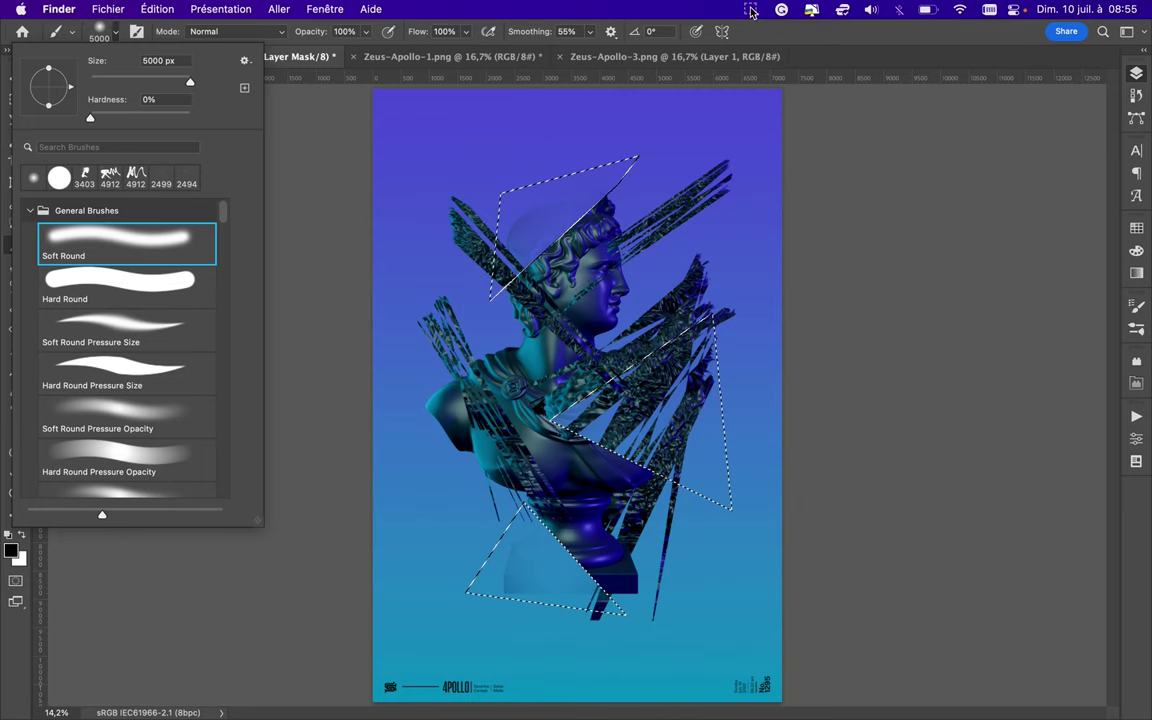
Move the Layer 3 shards down, rotate them toward the lower right, and nudge the Layer 4 shard up
key("F7")
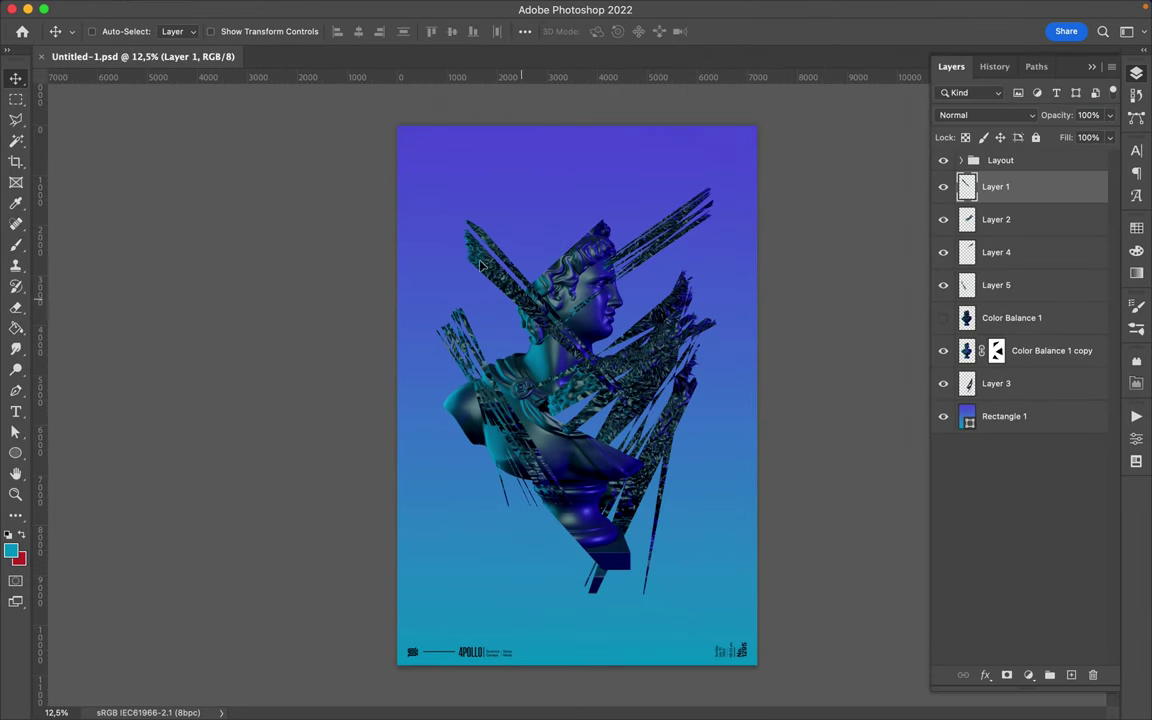
left_click_drag(525, 311, 640, 380)
key("ctrl+t")
left_click_drag(710, 495, 660, 437)
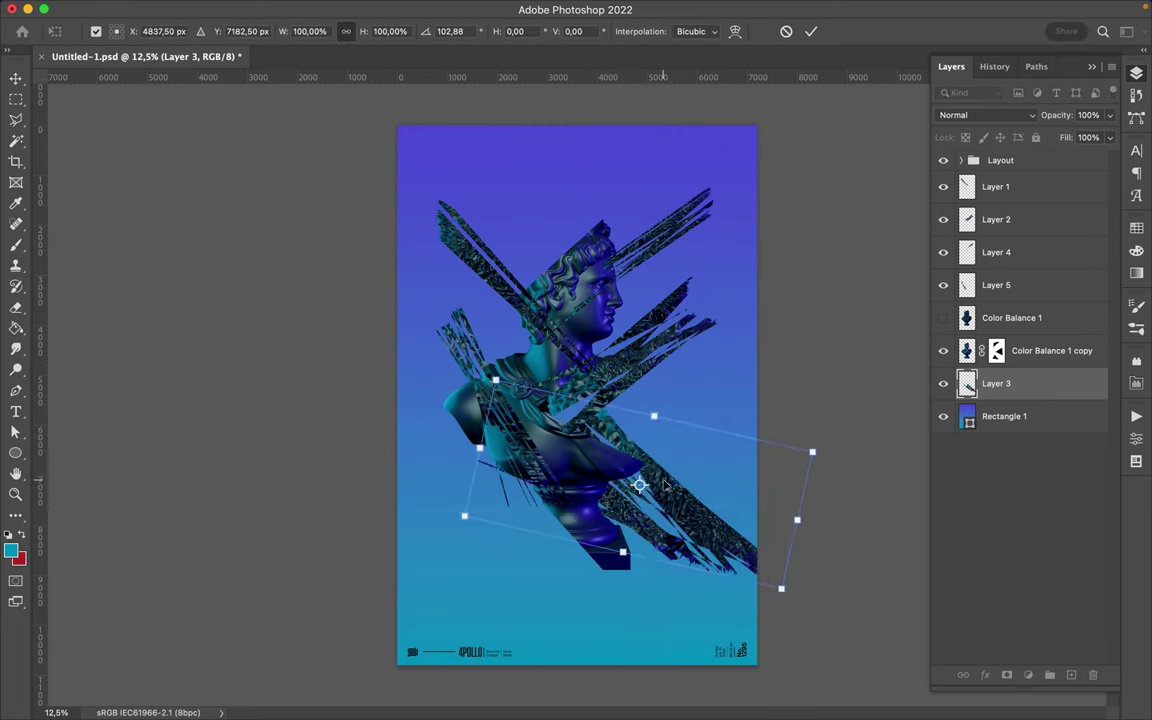
key("Return")
left_click(660, 250)
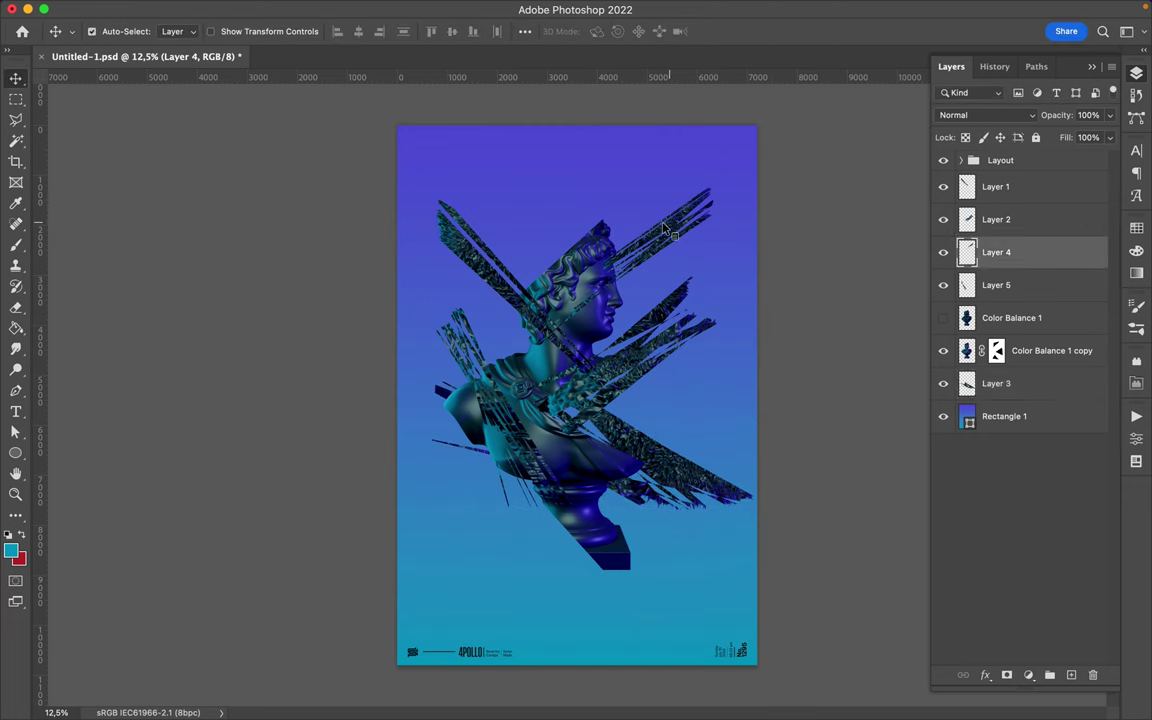
left_click(680, 268)
left_click_drag(672, 230, 676, 204)
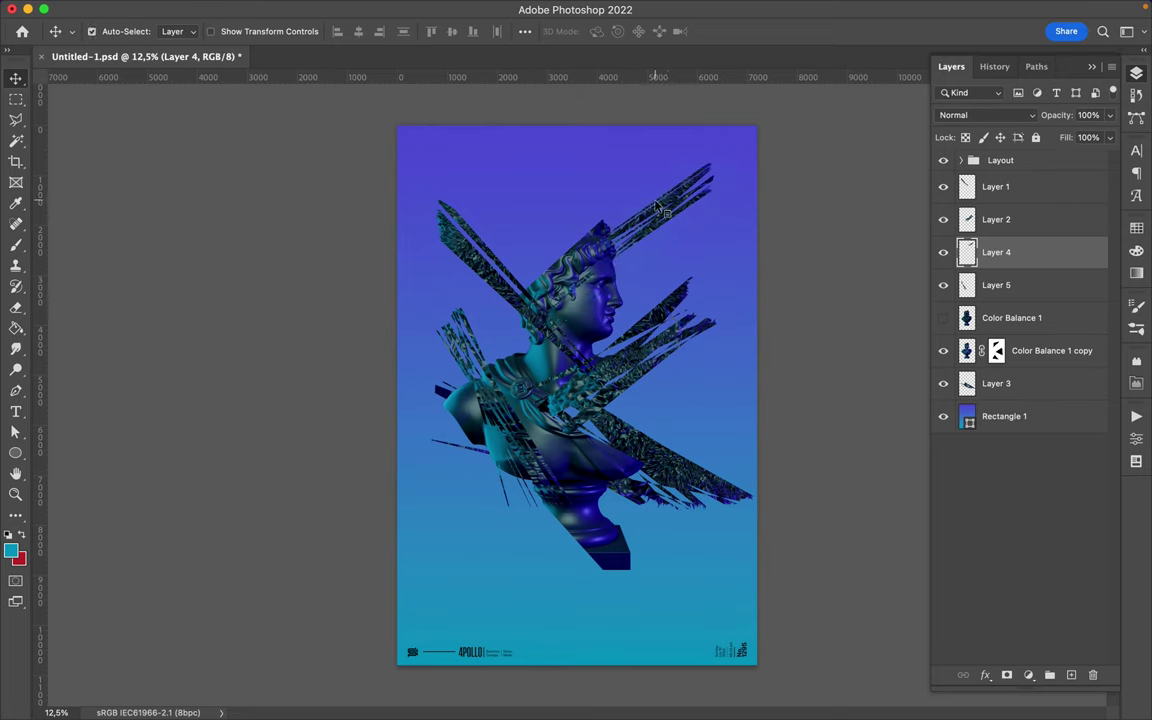
Lasso a ragged area on the bust's left, copy it to a new Layer 6, and move it down-right
left_click(16, 119)
left_click_drag(470, 295, 515, 538)
key("v")
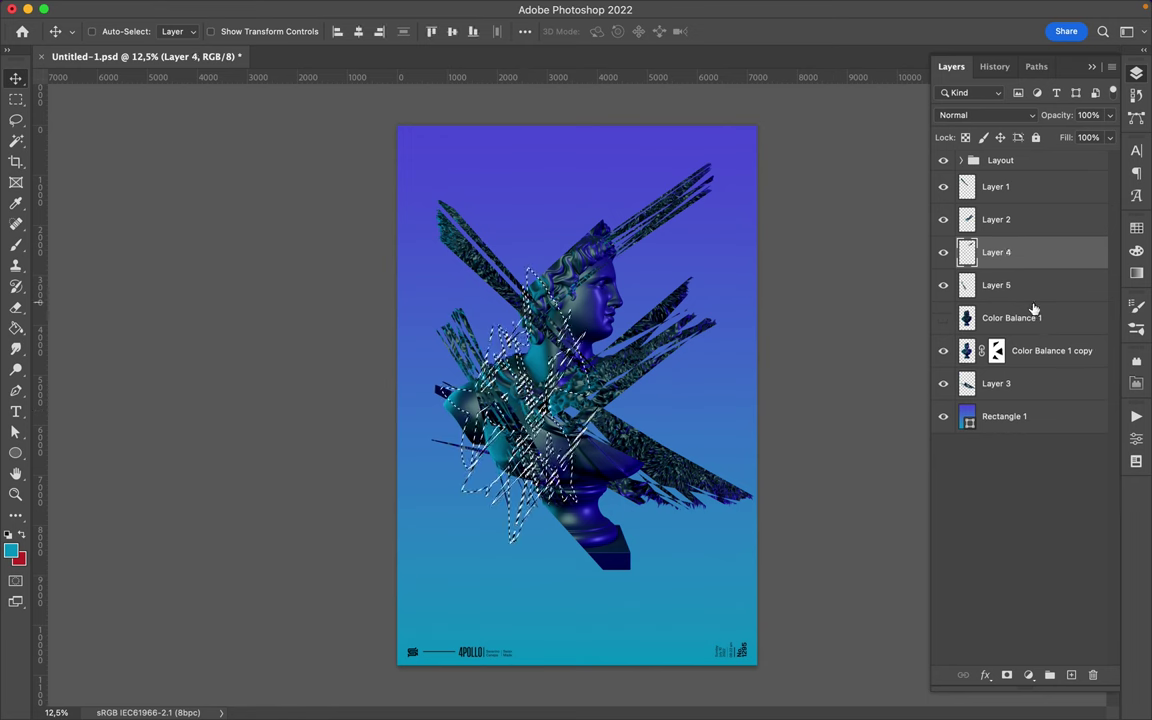
left_click(1011, 318)
left_click(943, 318)
left_click(943, 318)
key("ctrl+j")
mouse_move(535, 300)
left_mouse_down()
mouse_move(545, 329)
mouse_move(640, 360)
left_mouse_up()
left_click(610, 330)
Move the small Layer 1 shard to the right and the Layer 5 shards down
left_click(645, 378)
key("ctrl+t")
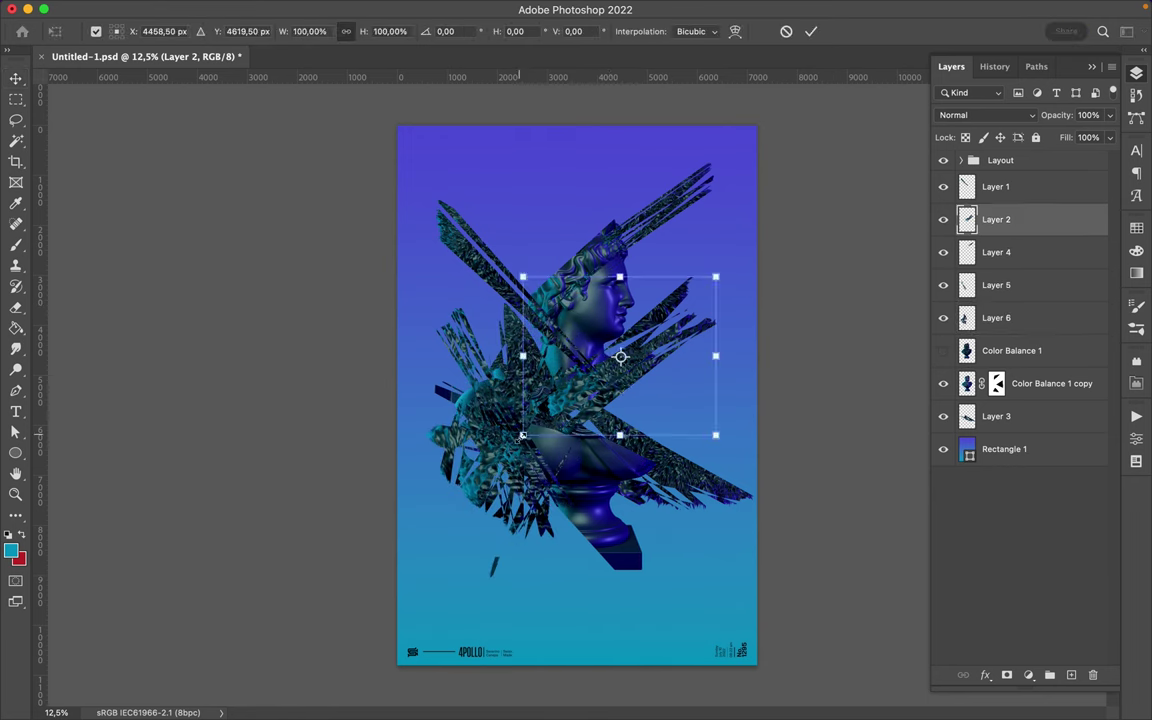
key("Return")
left_click(470, 235, "ctrl")
key("ctrl+t")
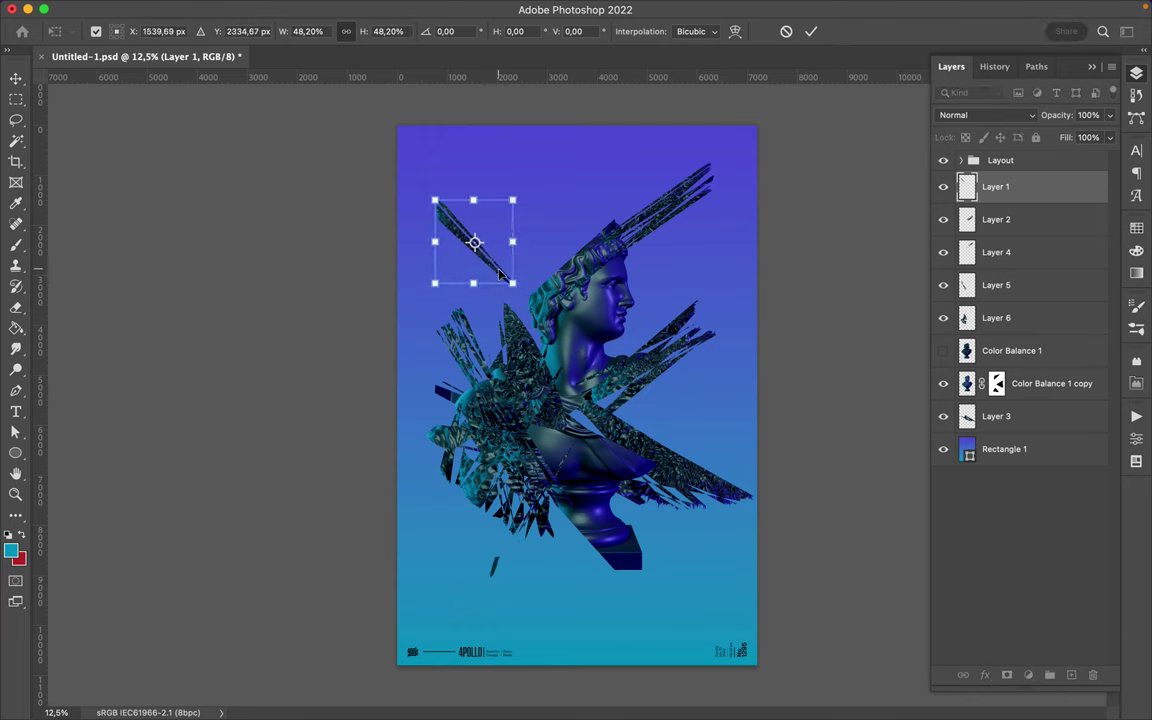
left_click_drag(500, 272, 548, 275)
key("Return")
left_click_drag(487, 377, 535, 493)
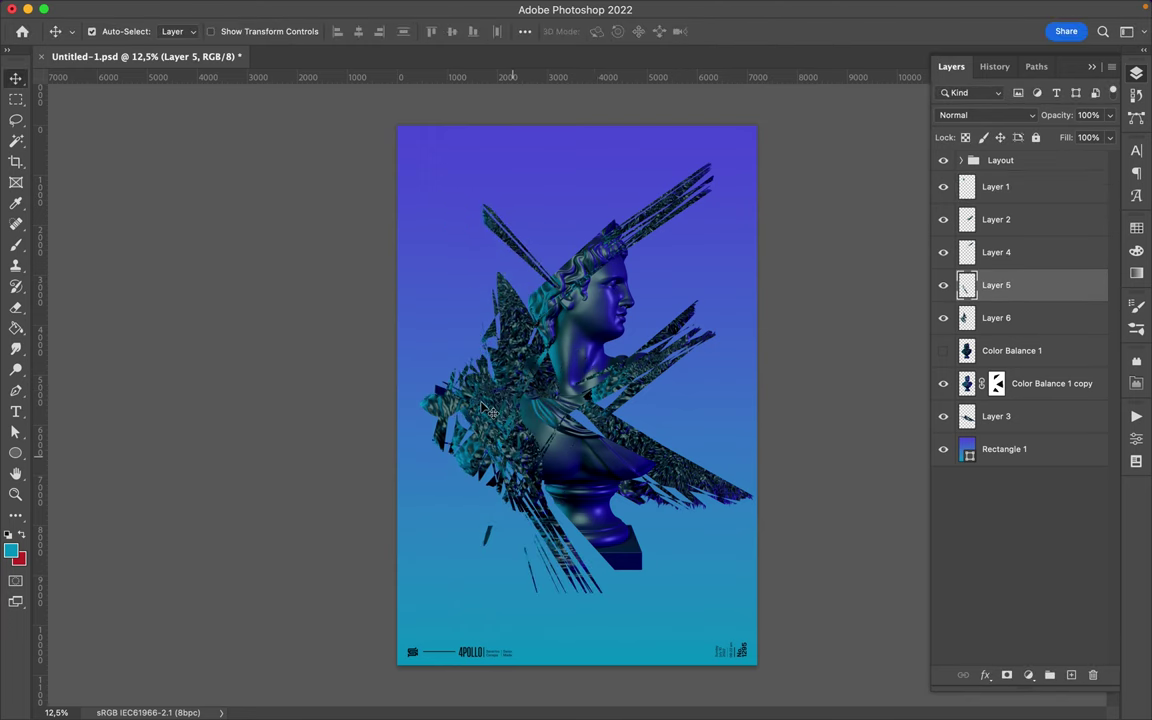
key("ctrl+t")
key("Return")
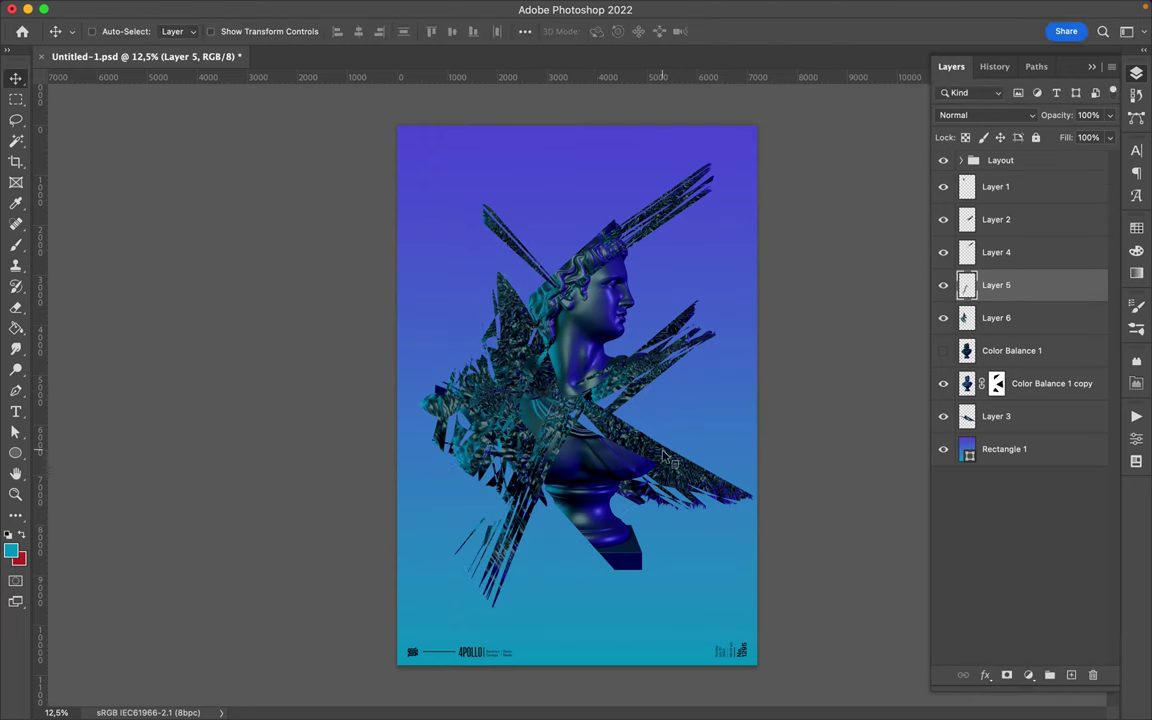
Shrink the Layer 3 shards, reposition them near the base, and add a new empty Layer 7
left_click(445, 410)
key("ctrl+t")
left_click_drag(431, 363, 548, 414)
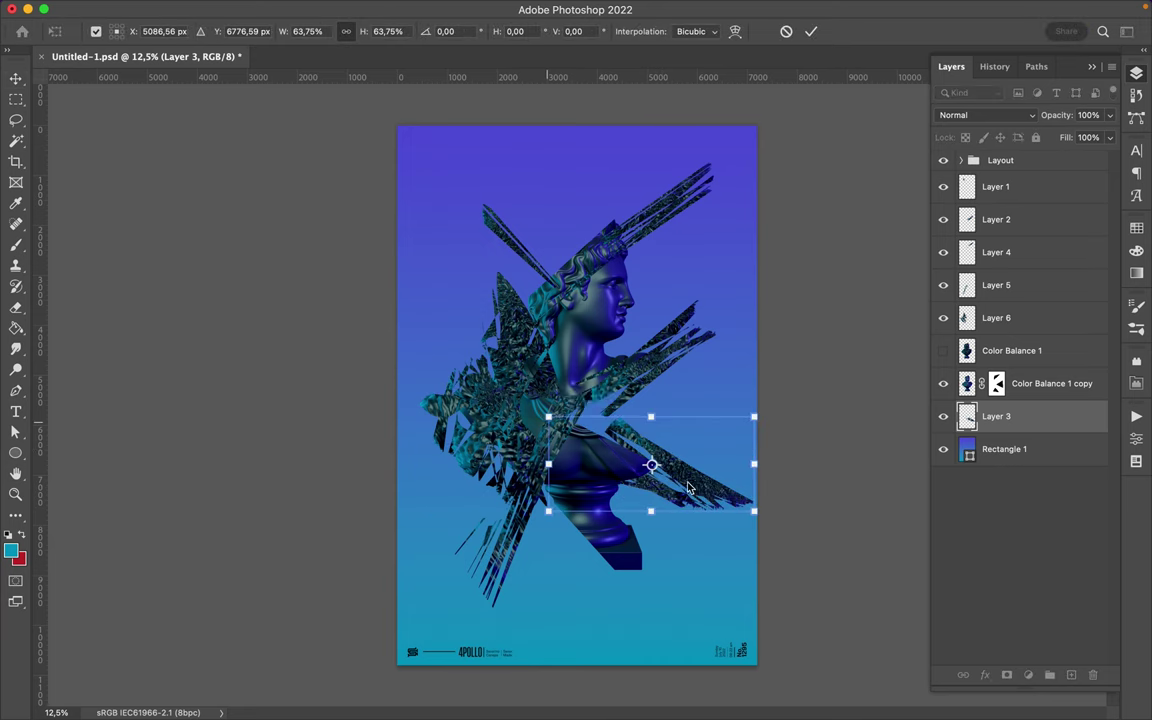
key("Return")
left_click_drag(599, 481, 672, 508)
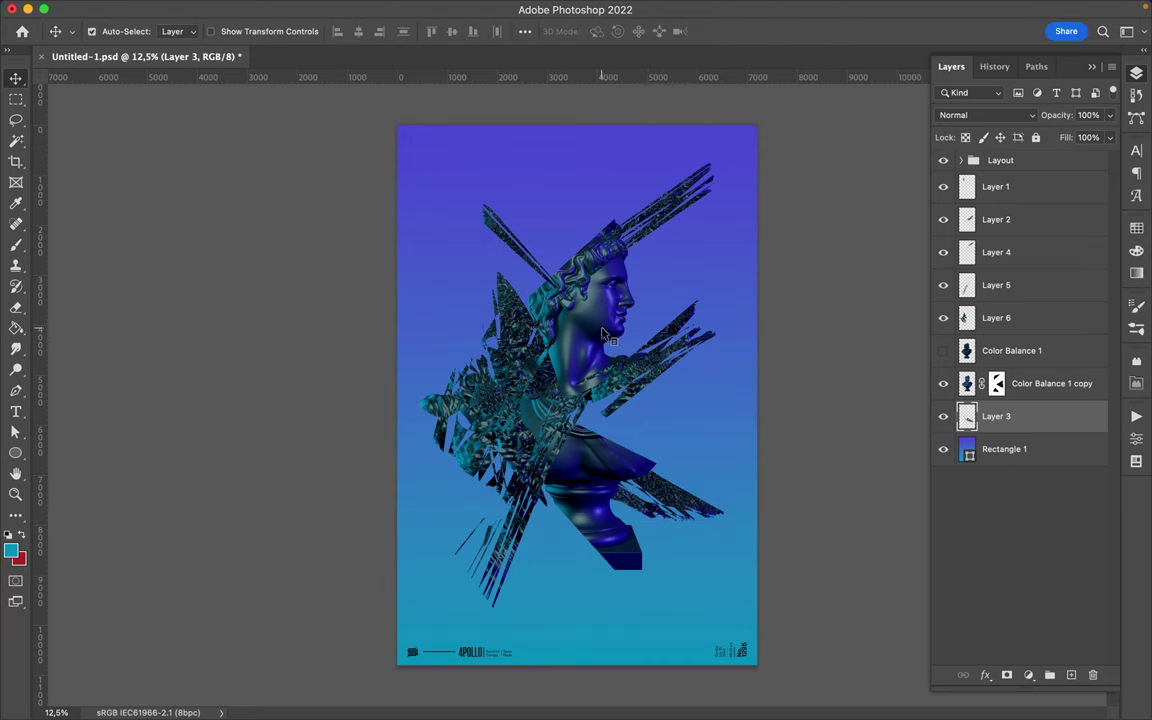
left_click(1058, 392)
key("ctrl+shift+alt+n")
Fill Layer 7 with a dark navy vertical gradient
left_click(16, 327)
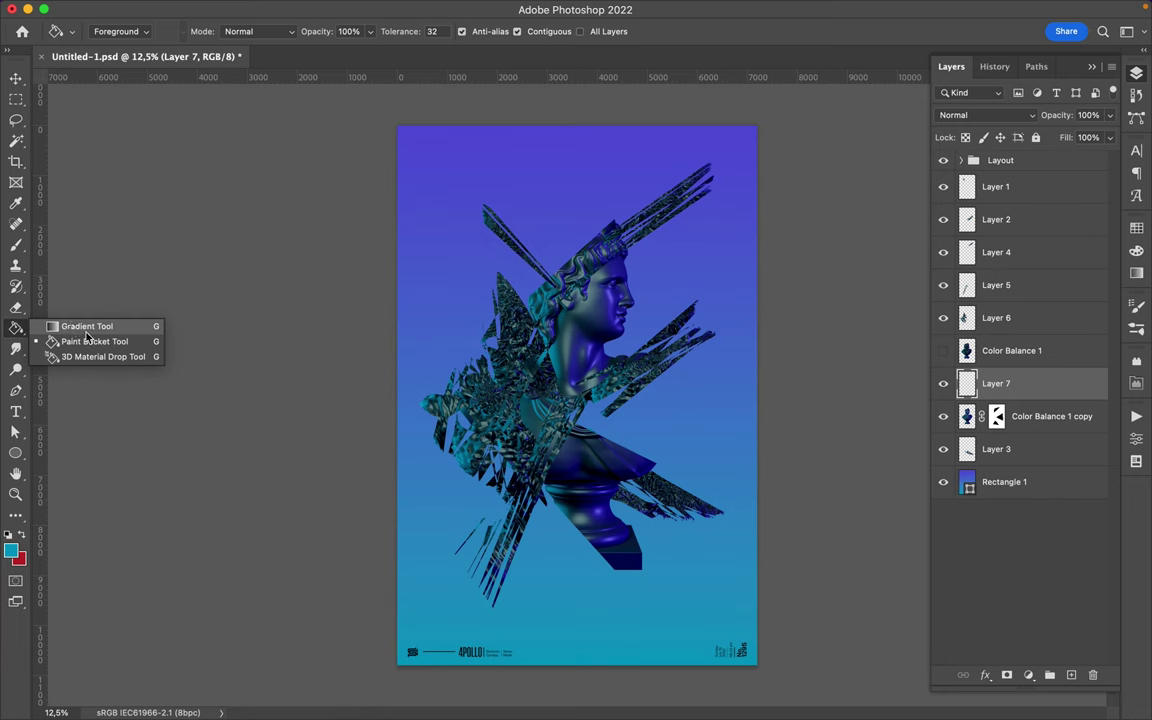
left_click(87, 328)
left_click_drag(492, 257, 591, 333)
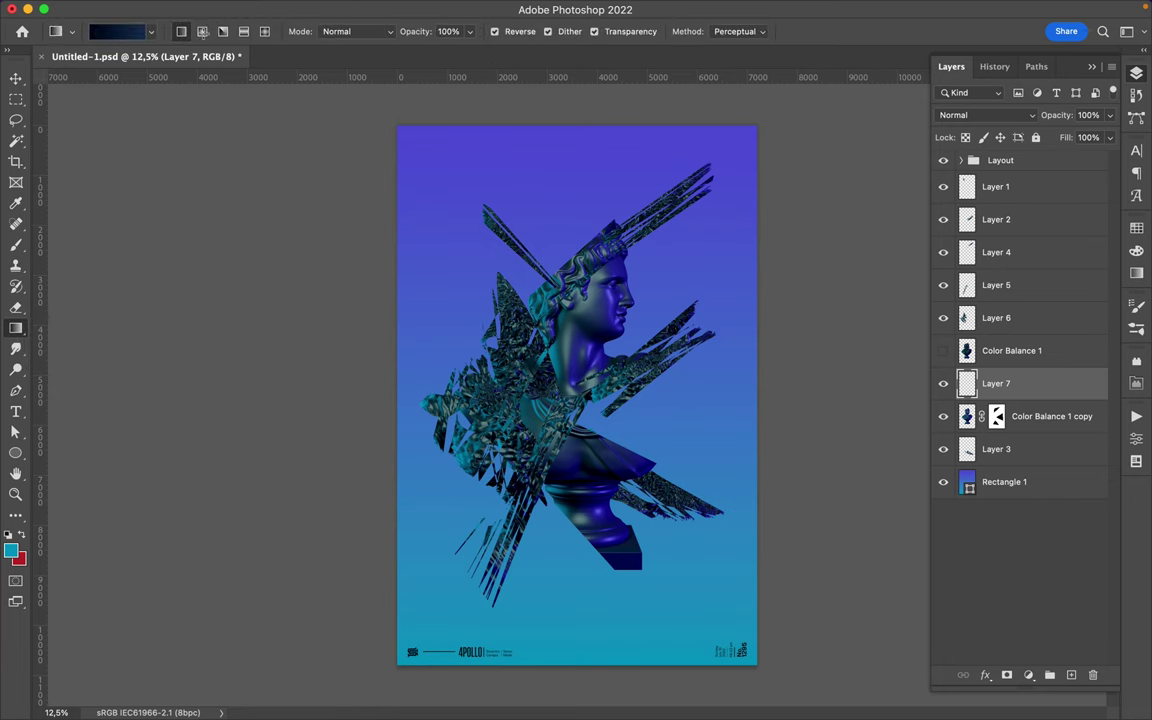
left_click_drag(590, 397, 590, 397)
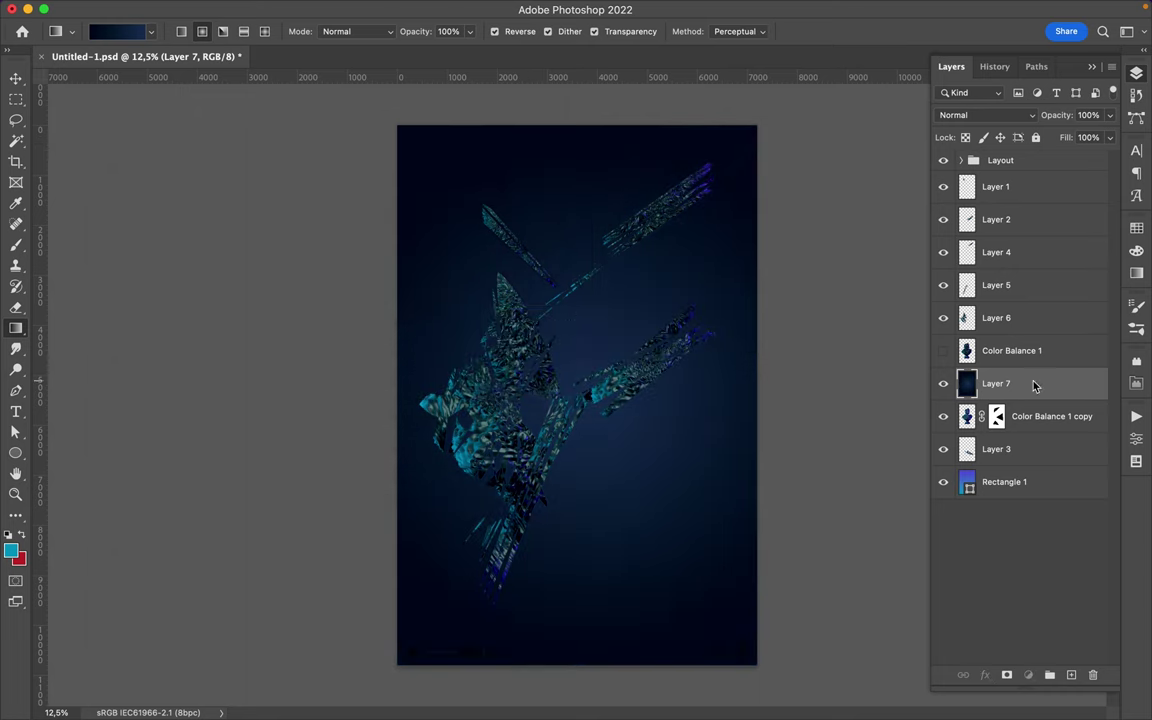
Move Layer 7 below Color Balance 1 copy in Darker Color, and put a Color Dodge copy on top
left_click(985, 115)
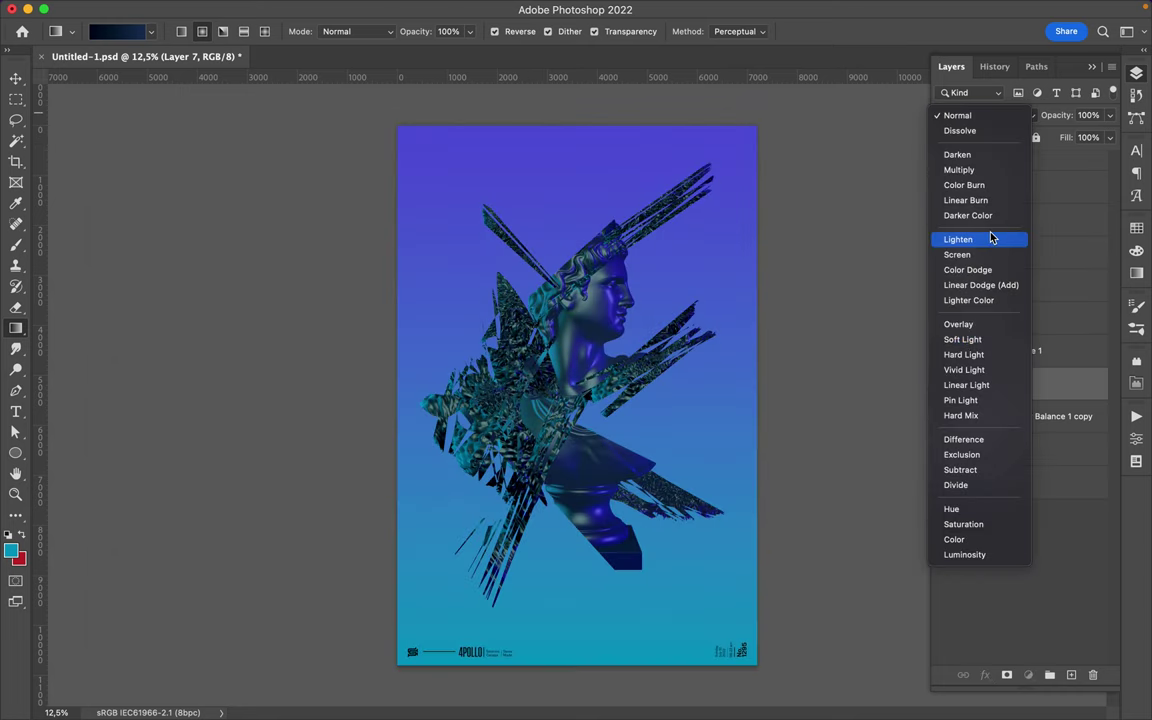
key("Escape")
left_click_drag(1000, 378, 1000, 420)
left_click(985, 115)
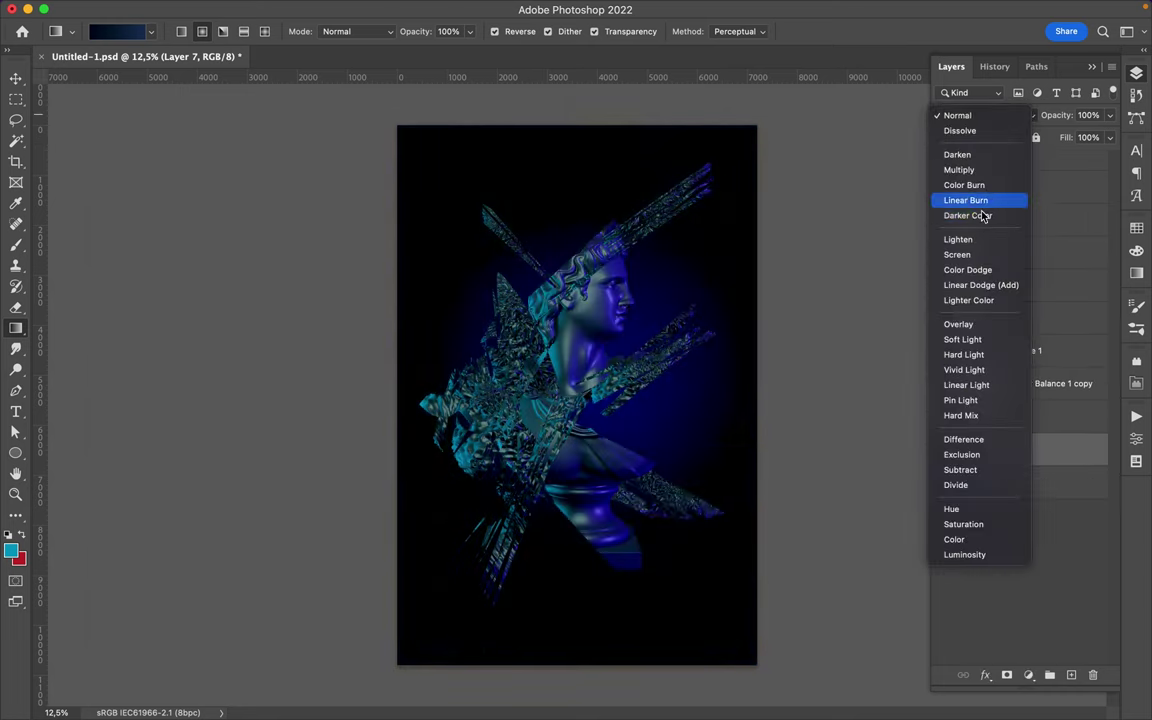
left_click(982, 216)
left_click_drag(1000, 449, 990, 178)
left_click(985, 115)
left_click(897, 167)
Paint a large soft cyan dab on new Layer 8 behind the bust, blended Linear Dodge (Add)
key("v")
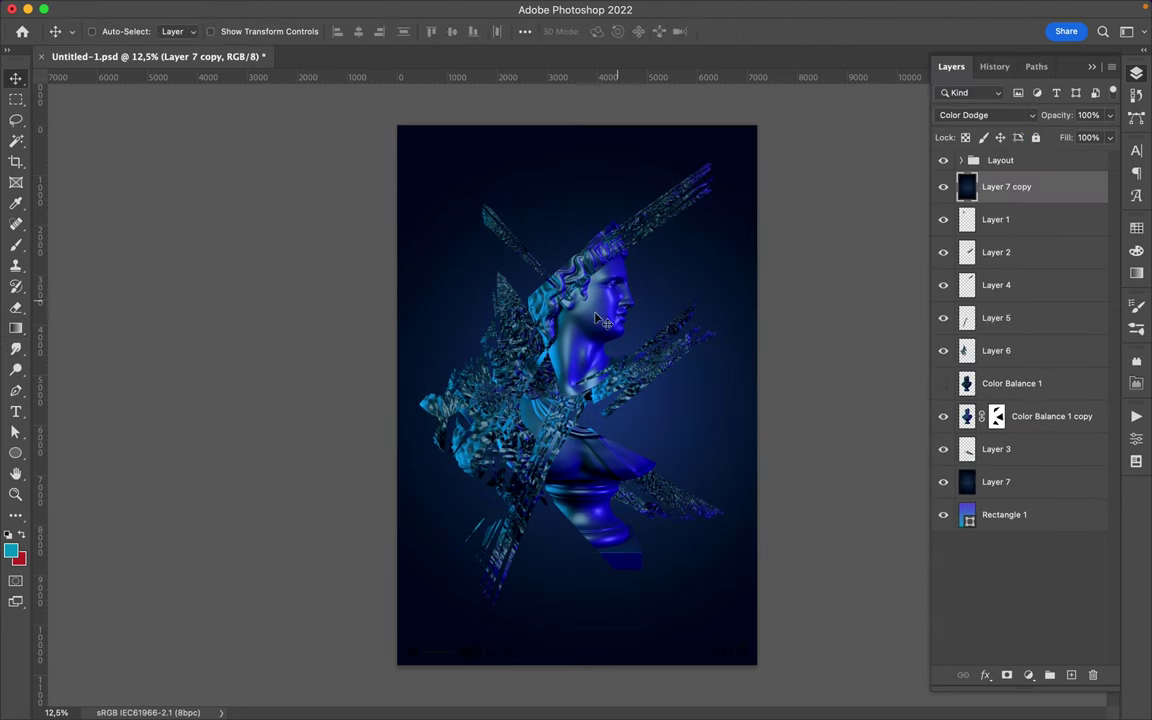
left_click(1010, 383)
key("b")
key("ctrl+shift+alt+n")
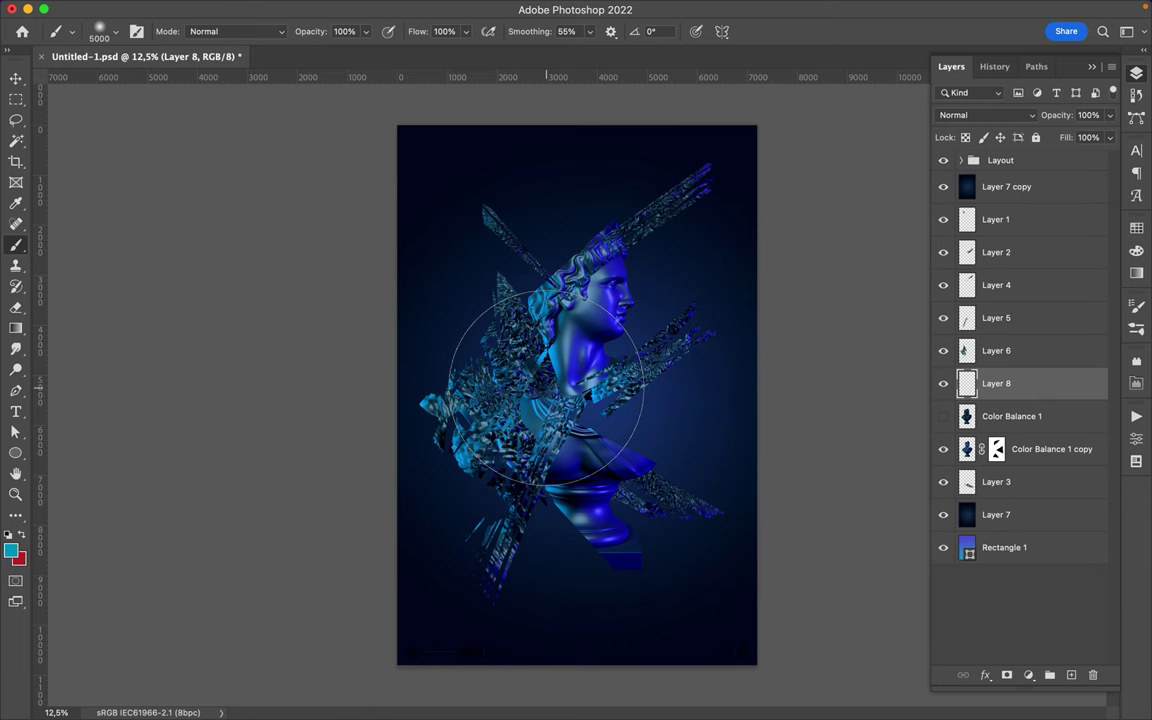
left_click(548, 388)
key("v")
left_click(985, 115)
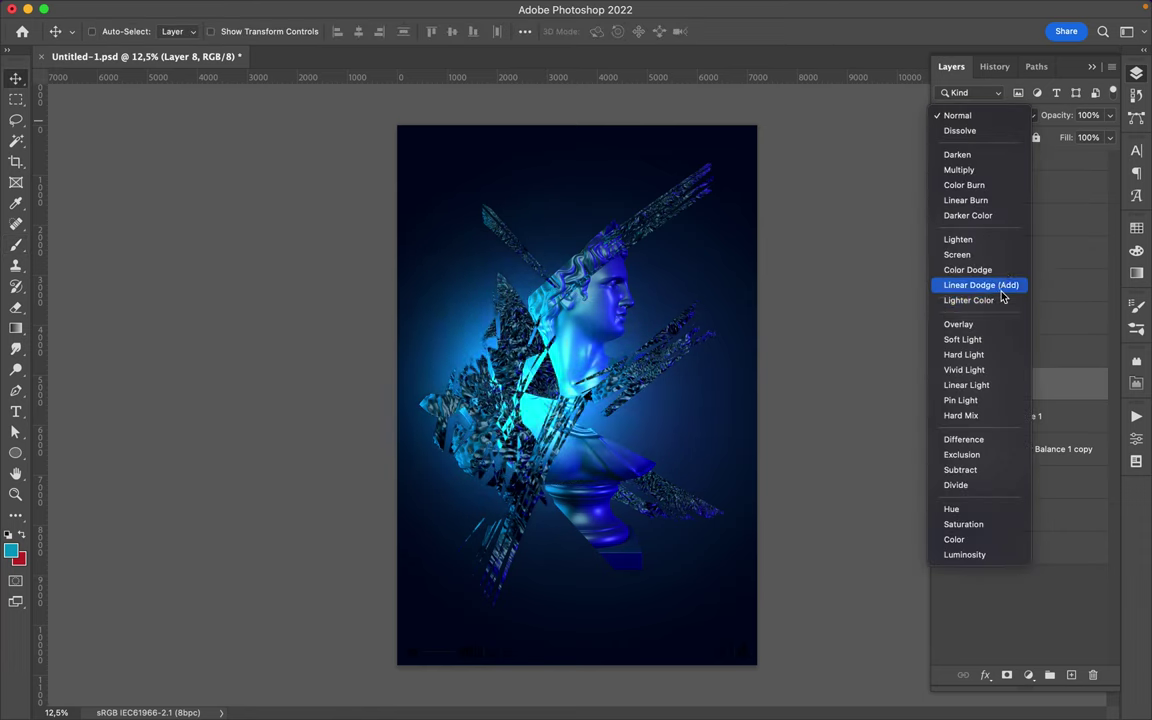
left_click(980, 285)
Select Layers 1 through 6 and stamp them into one merged layer
left_click(995, 350)
left_click(1013, 222, "shift")
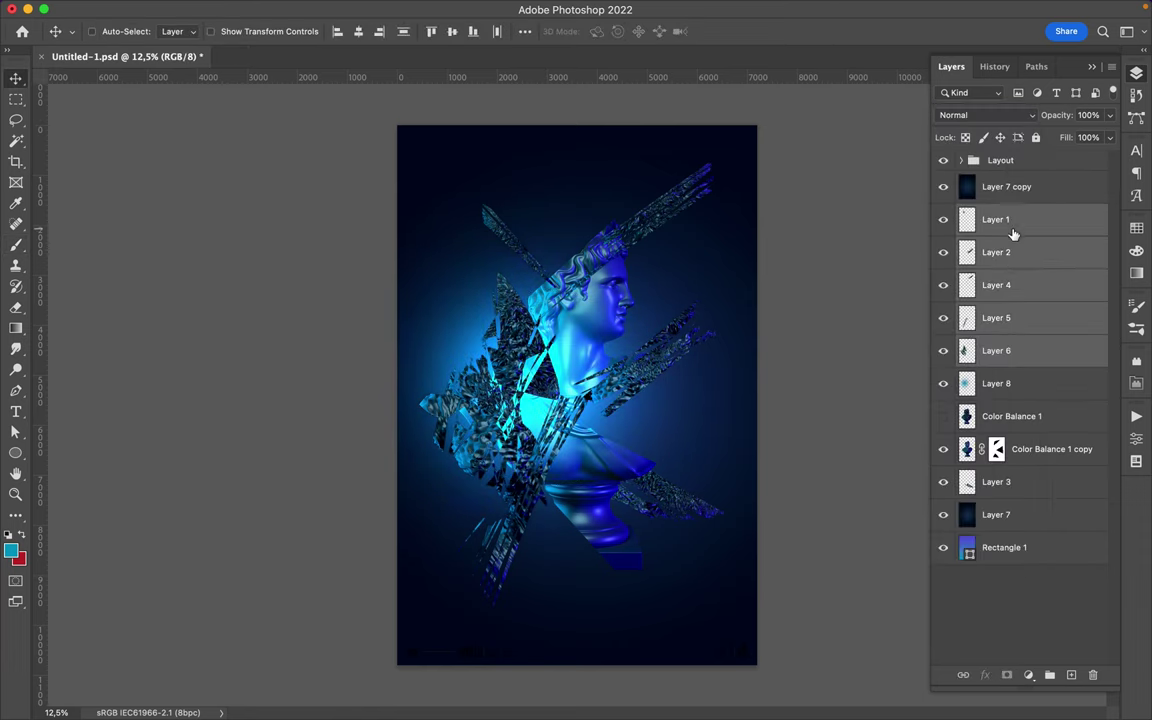
key("ctrl+j")
key("ctrl+e")
Apply a 64.8-pixel Gaussian Blur to the stamped shards and blend them Linear Dodge (Add)
left_click(373, 8)
left_click(640, 273)
mouse_move(888, 310)
left_mouse_down()
mouse_move(872, 311)
mouse_move(890, 311)
left_mouse_up()
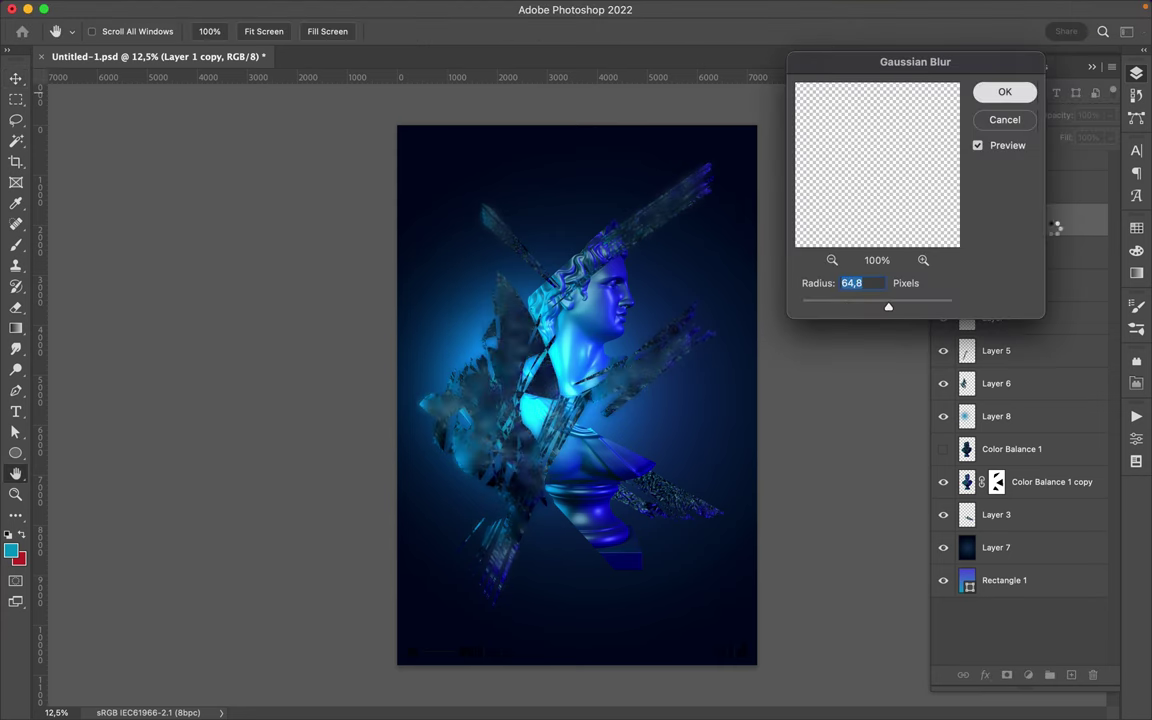
left_click(1005, 91)
left_click(985, 115)
left_click(997, 284)
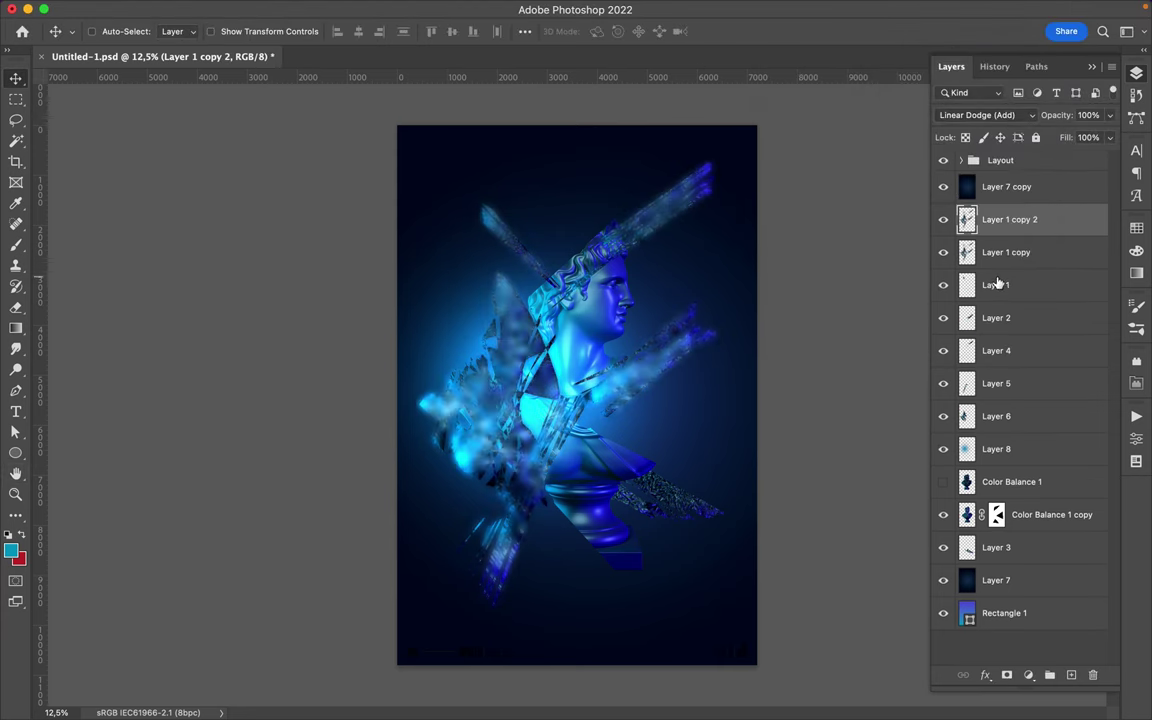
left_click(985, 115)
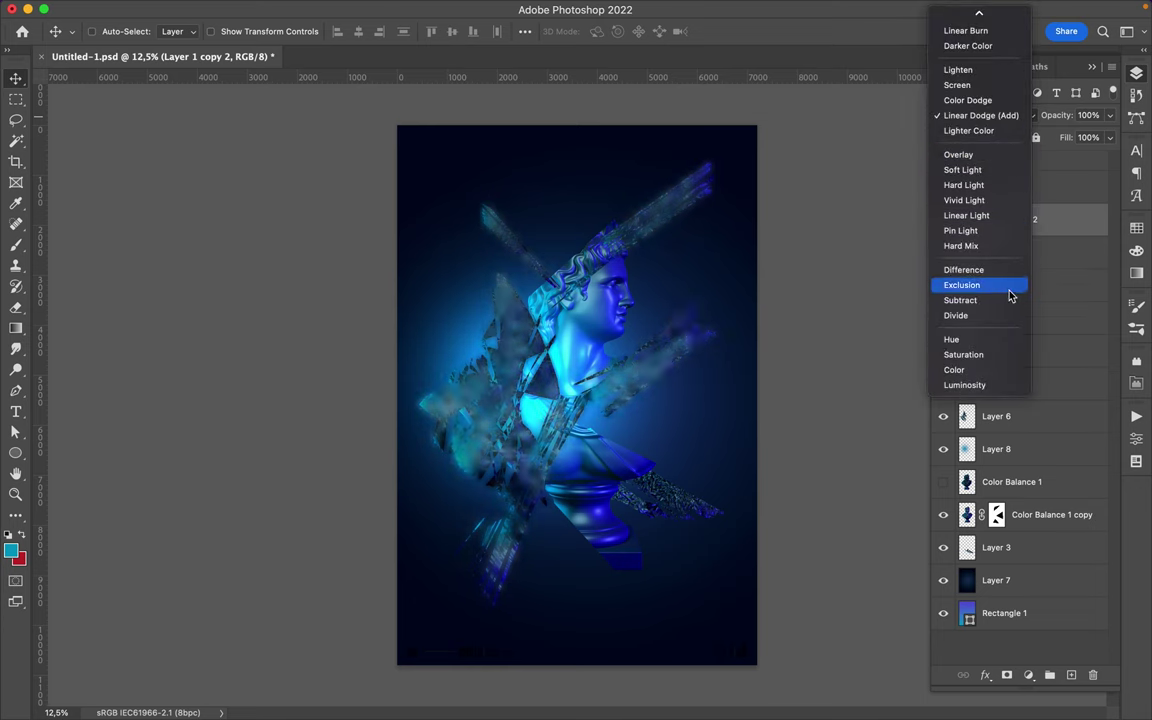
key("Escape")
Duplicate the blurred layer as Layer 1 copy 3, set Vivid Light, and Spherize it at 100%, then try Lighten
mouse_move(1010, 251)
left_mouse_down()
mouse_move(1013, 218)
mouse_move(1023, 236)
left_mouse_up()
left_click(985, 115)
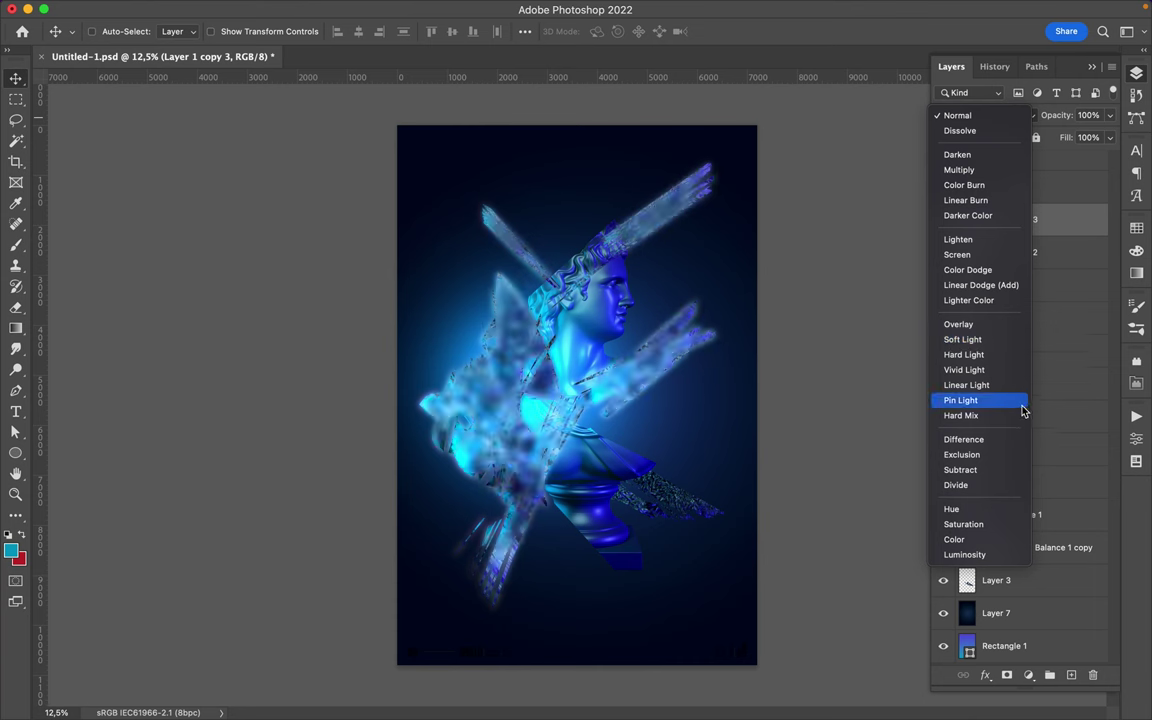
left_click(1020, 370)
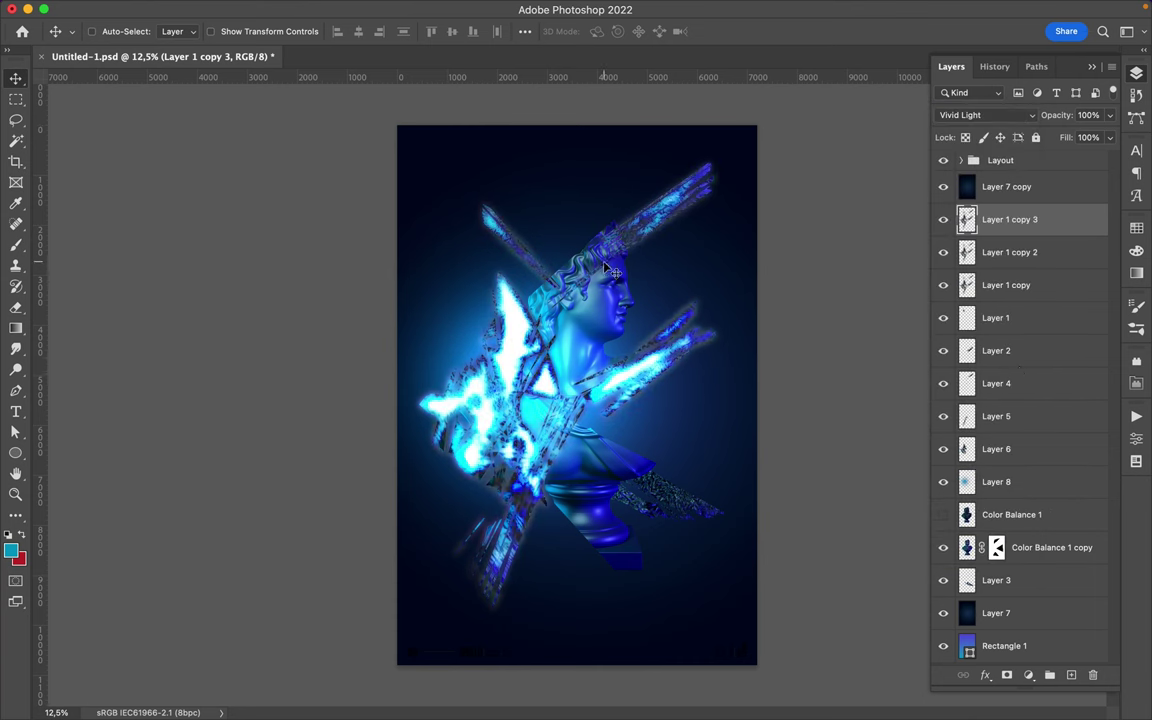
left_click(371, 9)
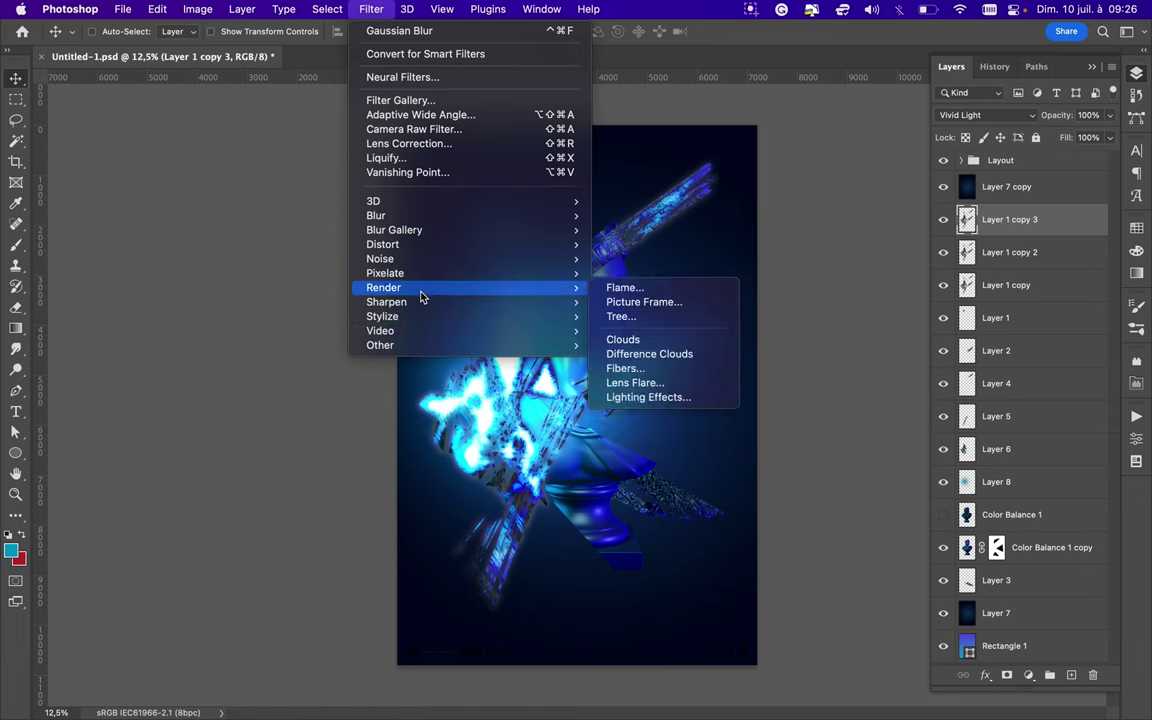
mouse_move(382, 244)
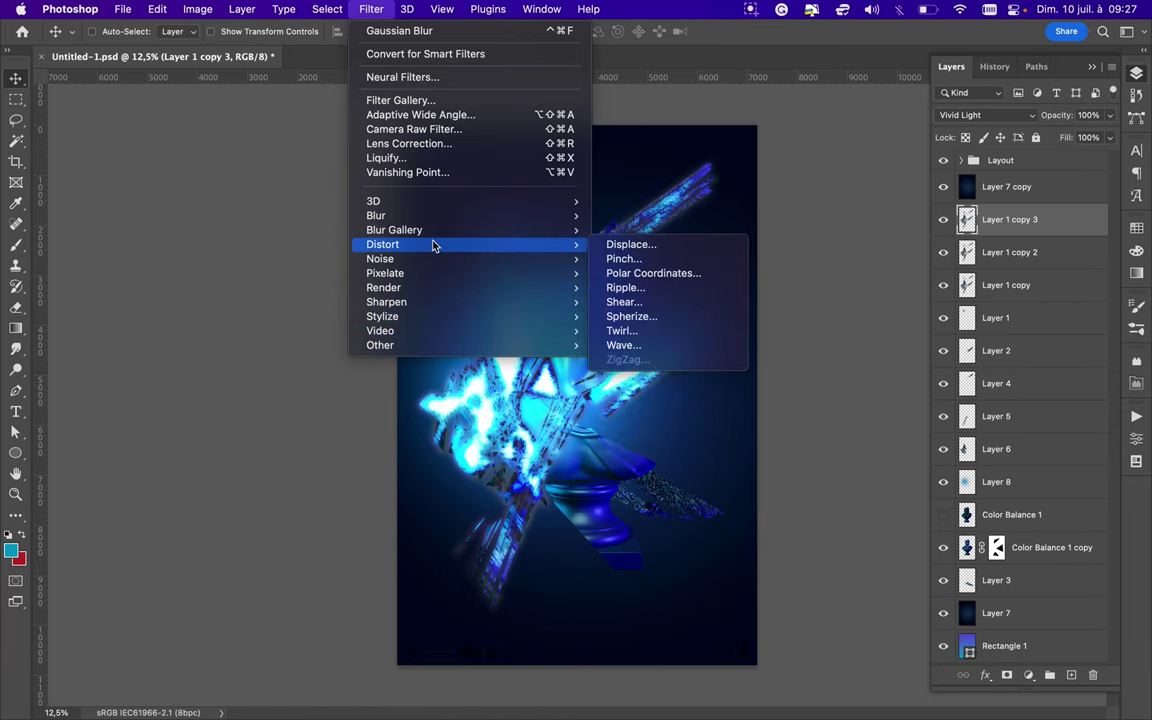
left_click(631, 316)
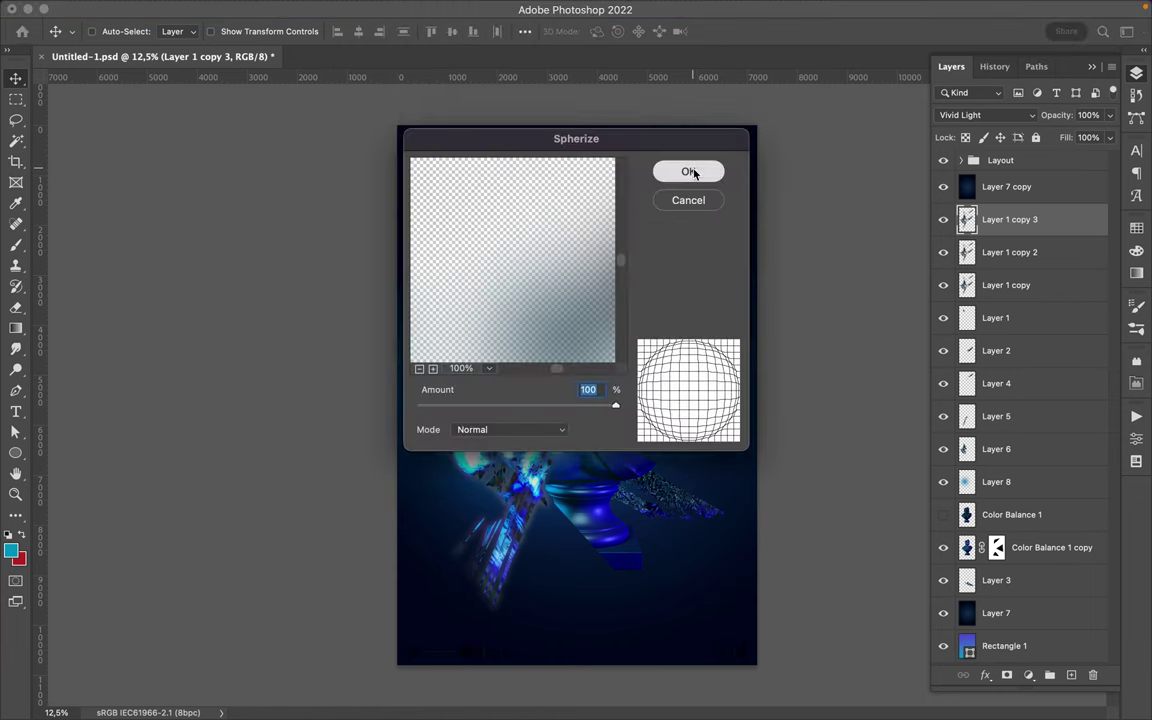
left_click(696, 174)
left_click(1025, 118)
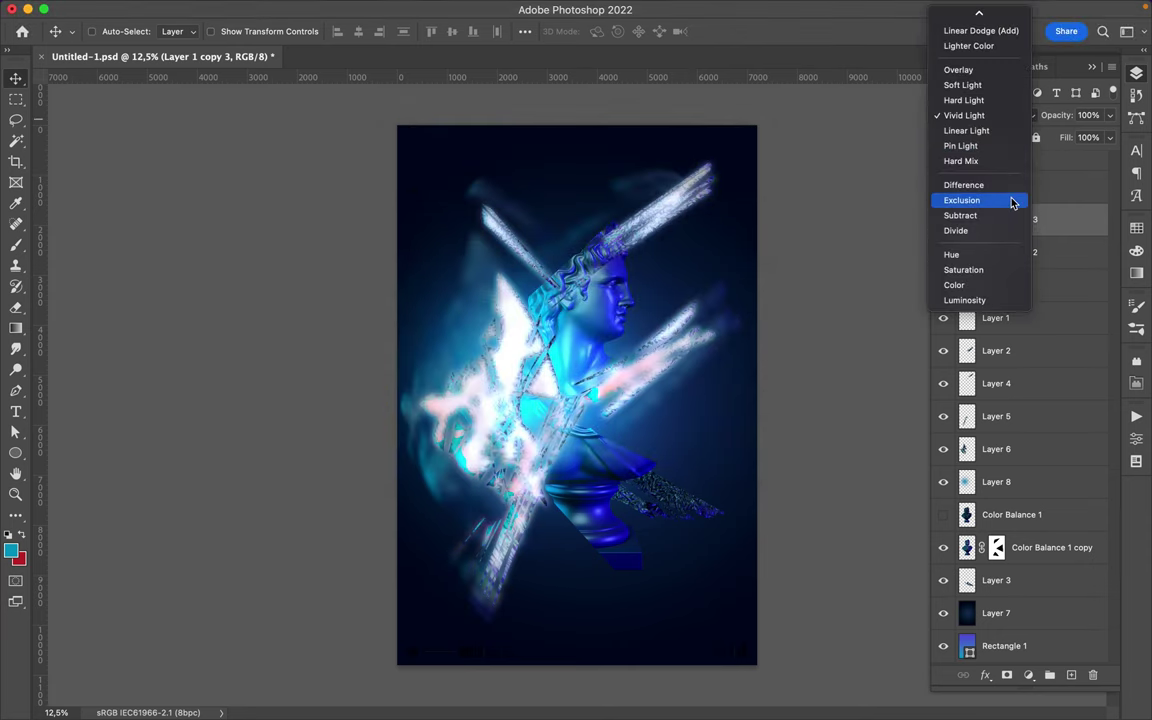
left_click(997, 141)
left_click(1005, 117)
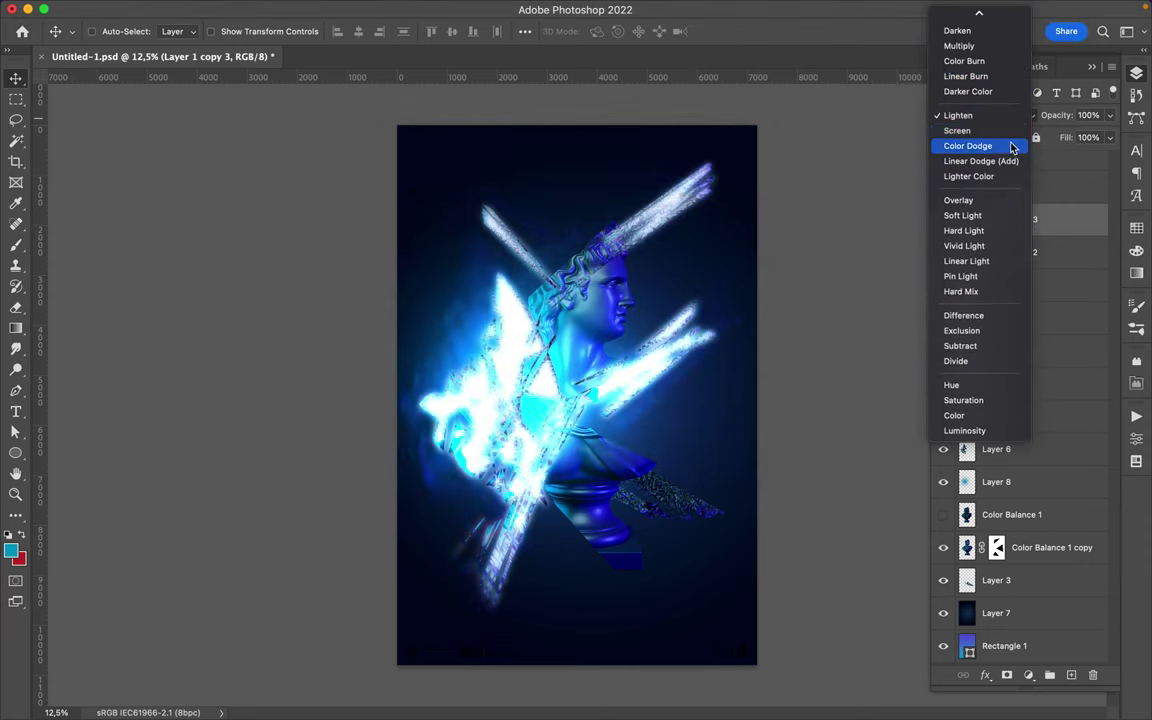
left_click(985, 163)
Set Layer 1 copy 2 to Divide and give it a very large Gaussian blur
left_click(1025, 253)
left_click(990, 115)
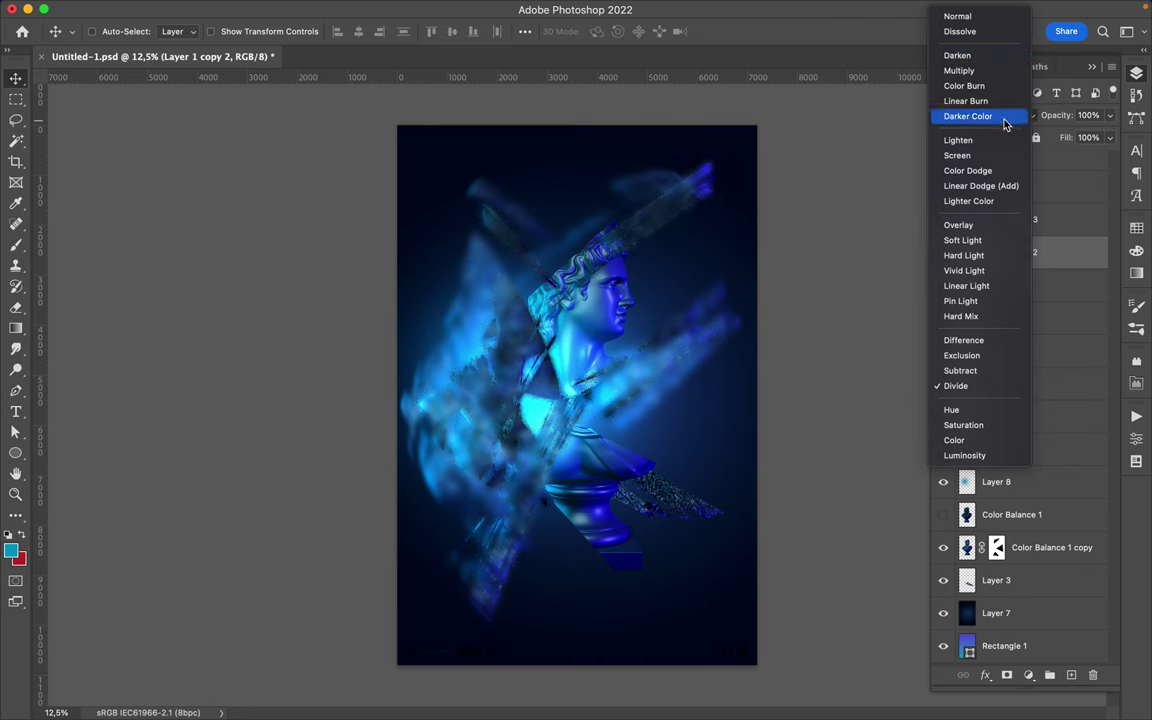
left_click(1016, 386)
left_click(398, 13)
left_click(640, 278)
left_click_drag(920, 306, 910, 306)
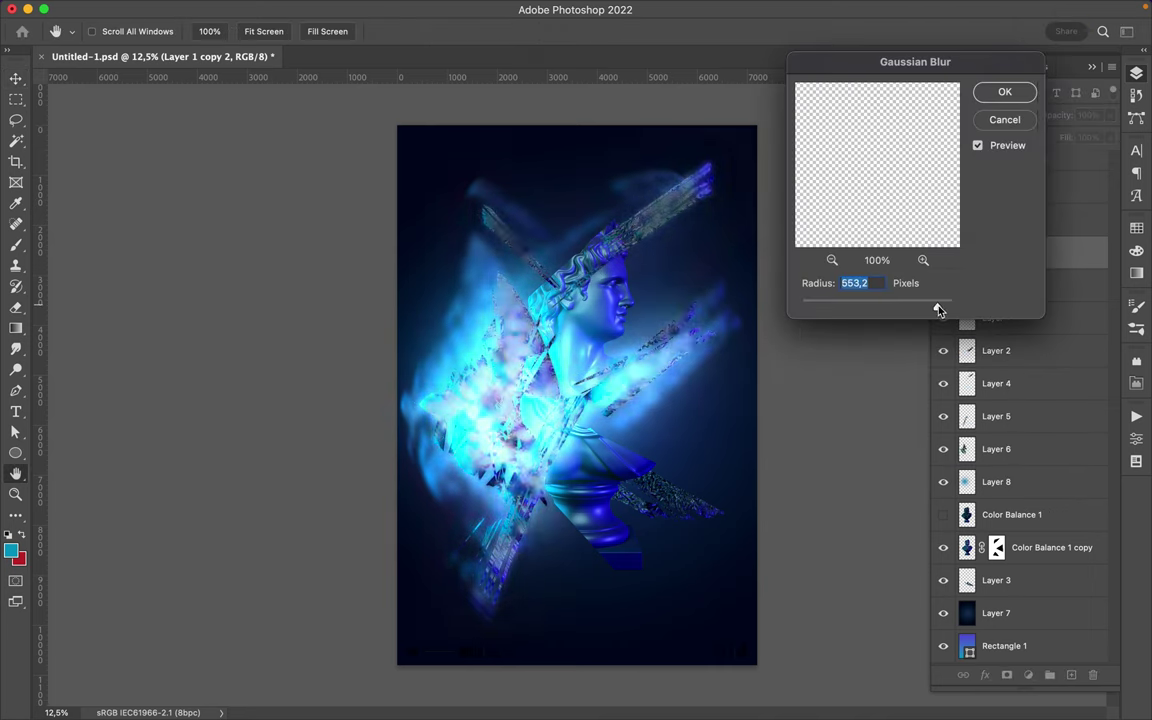
left_click(1005, 92)
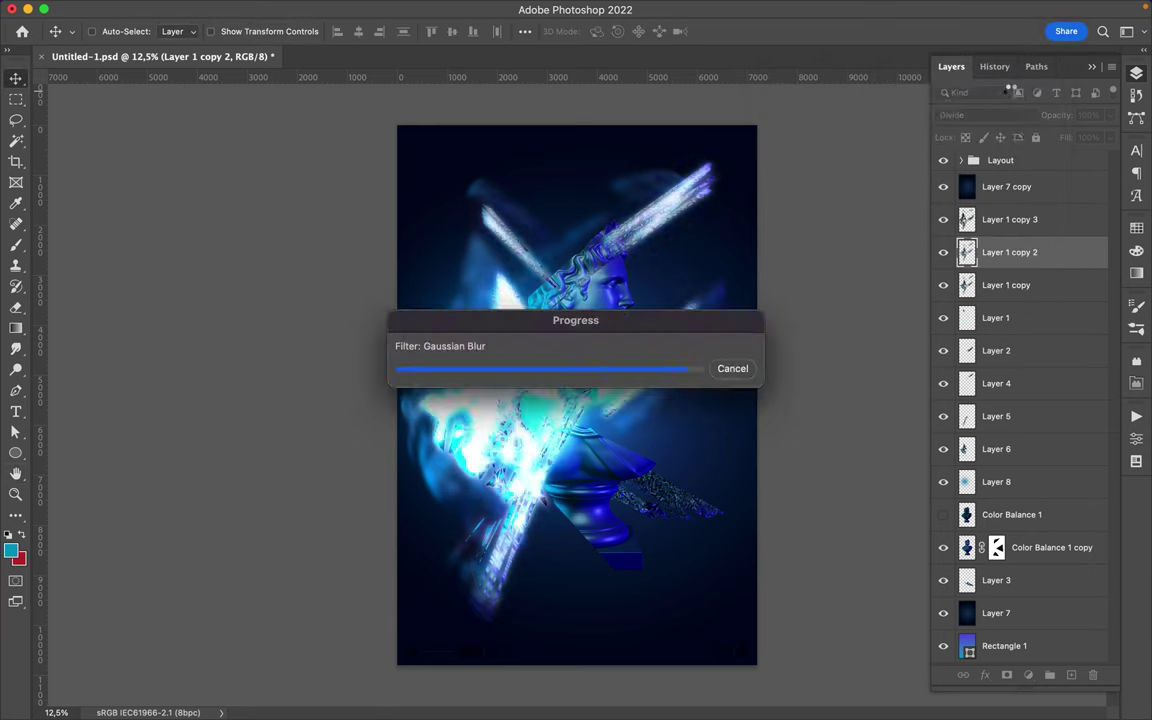
Scale the artwork down to about 84% and shift it down-right, then start a triangle shape at right
key("ctrl+t")
left_click_drag(558, 625, 558, 552)
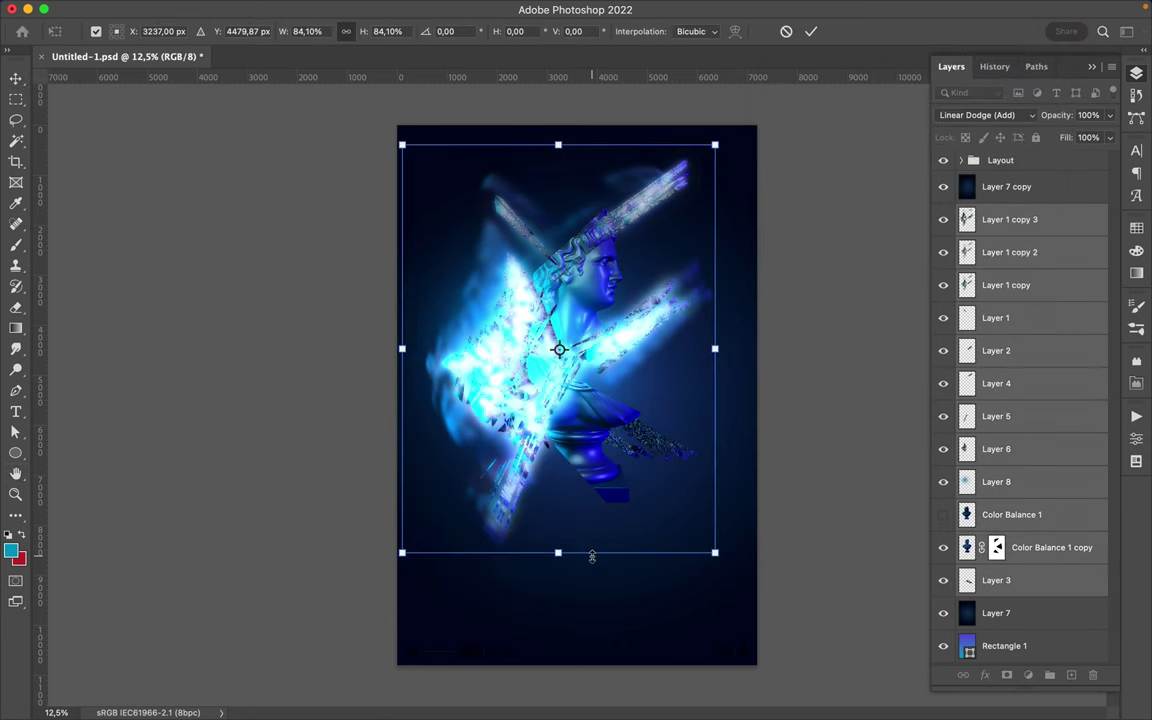
key("Return")
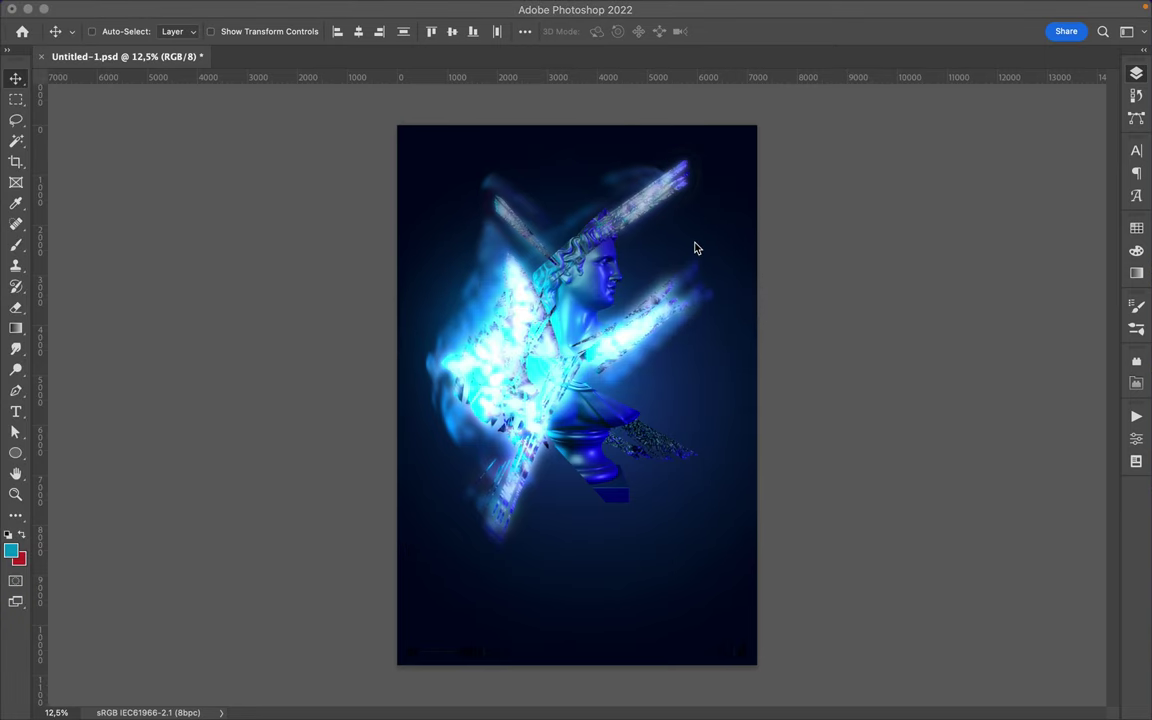
left_click_drag(547, 343, 557, 365)
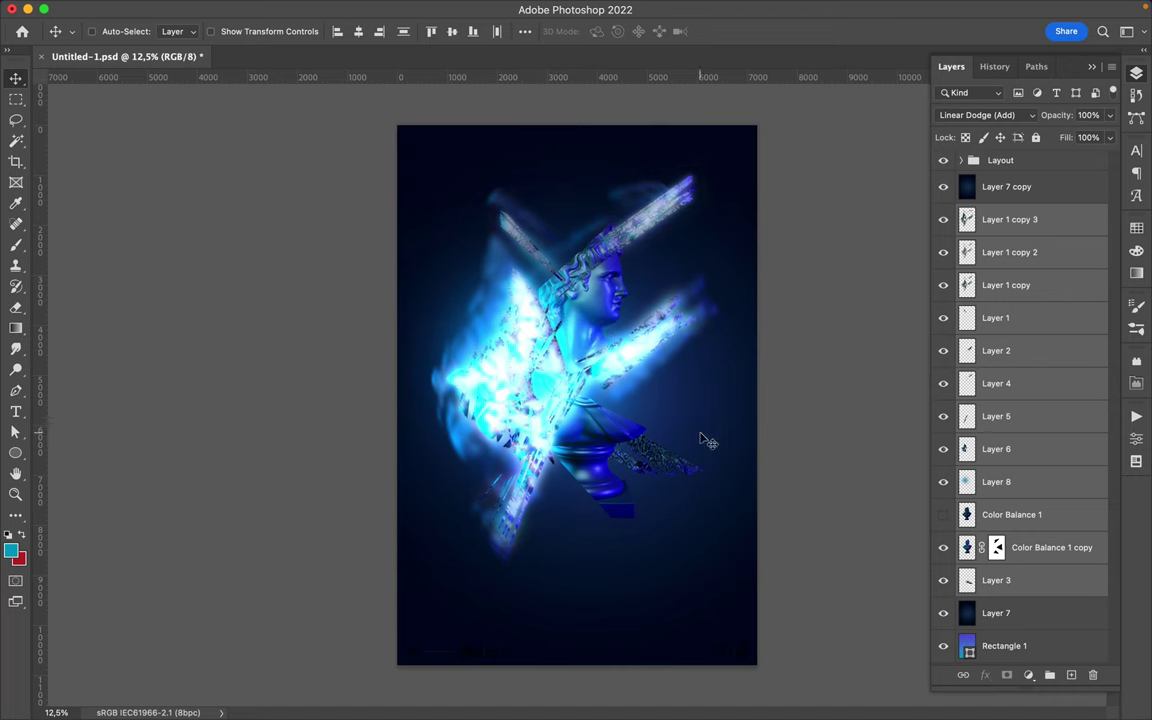
key("p")
left_click(776, 336)
Close the black Shape 2 triangle over the lower right and blend it in Overlay
left_click(436, 676)
left_click(798, 676)
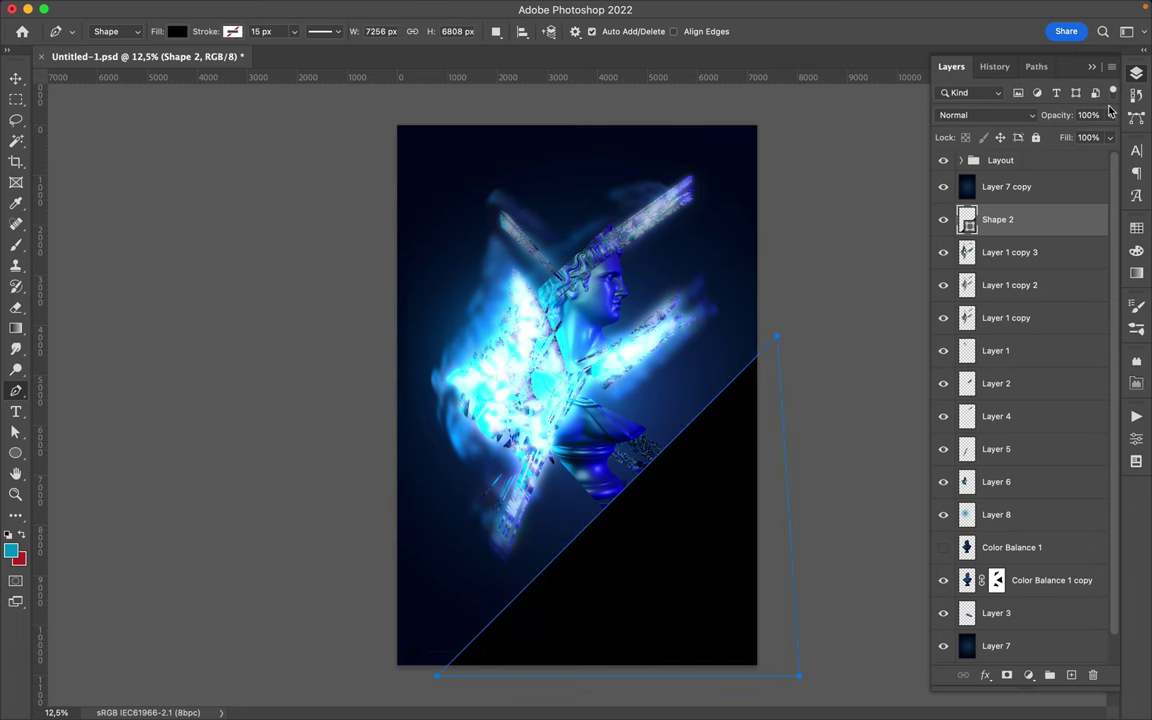
left_click_drag(1046, 171, 1074, 171)
left_click(985, 115)
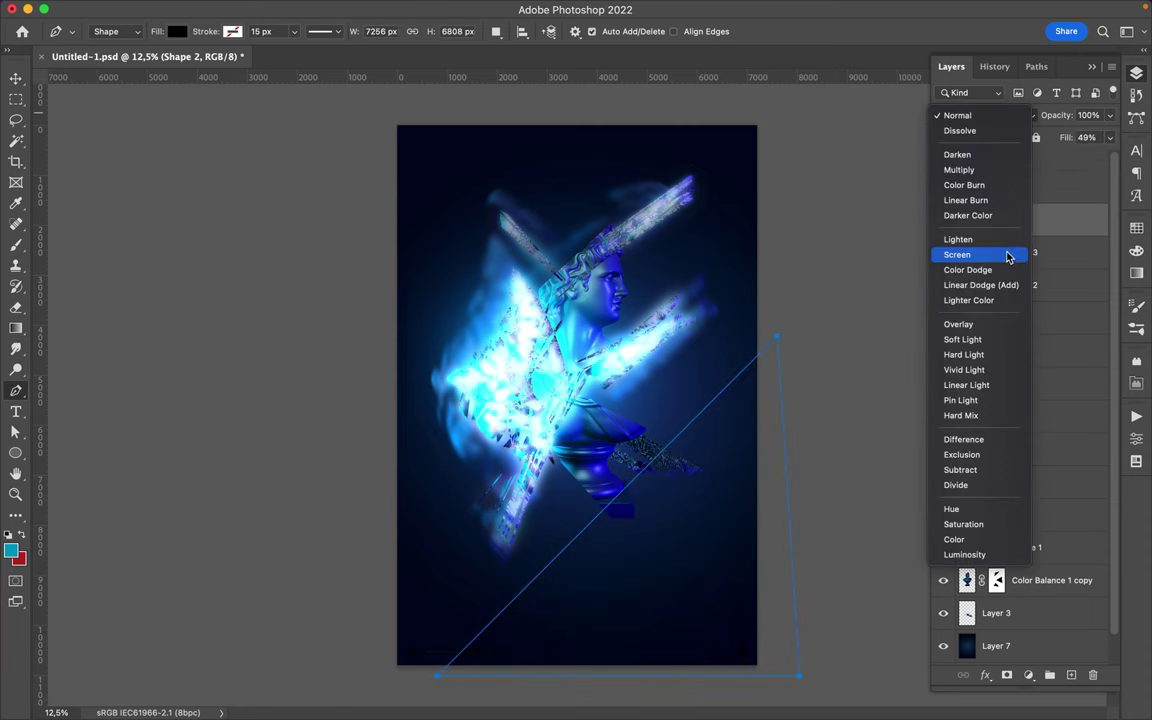
left_click(1000, 324)
Reshape the triangle by lowering its top corner and pulling its bottom-left corner further left
key("v")
key("a")
key("i")
key("a")
left_click(238, 31)
key("Escape")
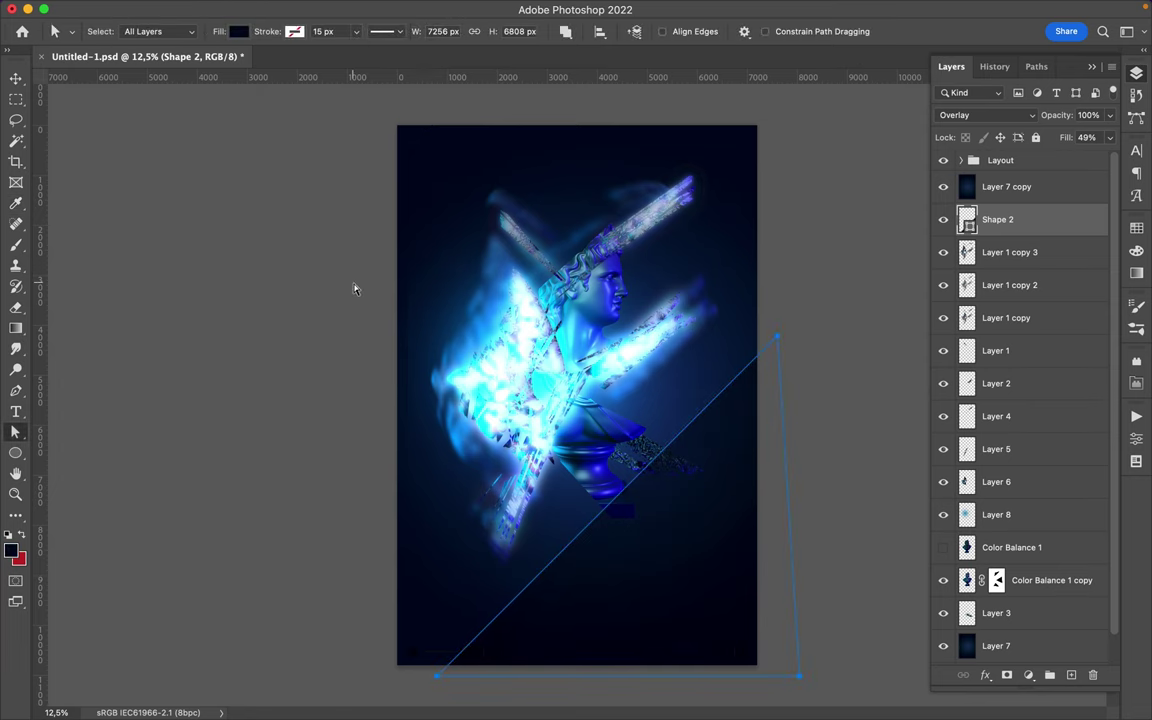
left_click_drag(778, 337, 781, 408)
left_click_drag(437, 676, 334, 677)
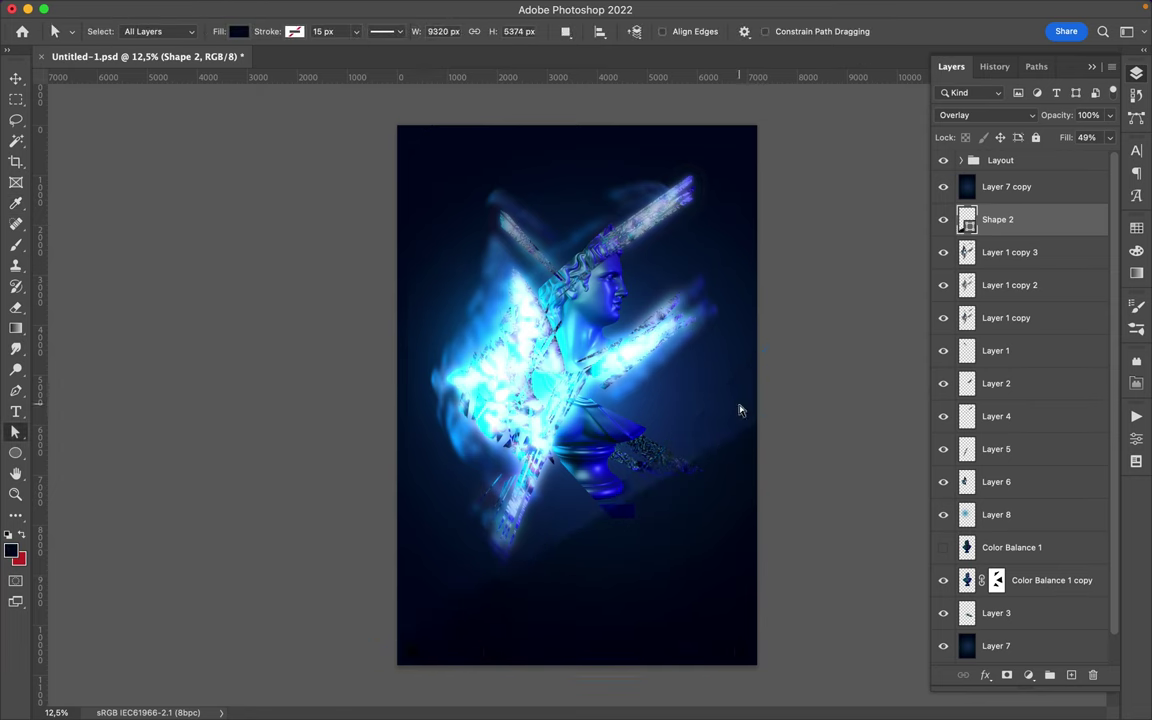
Above Layer 7, draw a Shape 3 triangle across the top-left of the page
key("v")
left_click(531, 332)
key("p")
left_click(386, 120)
left_click(386, 213)
left_click(775, 350)
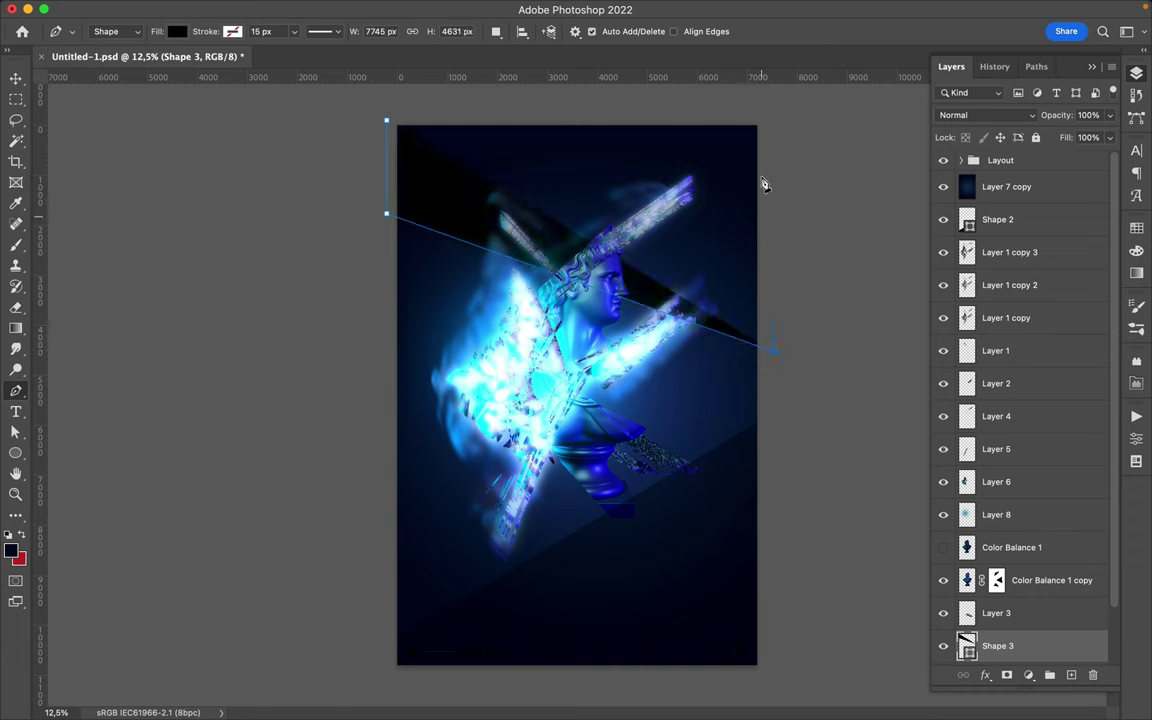
left_click(386, 120)
key("a")
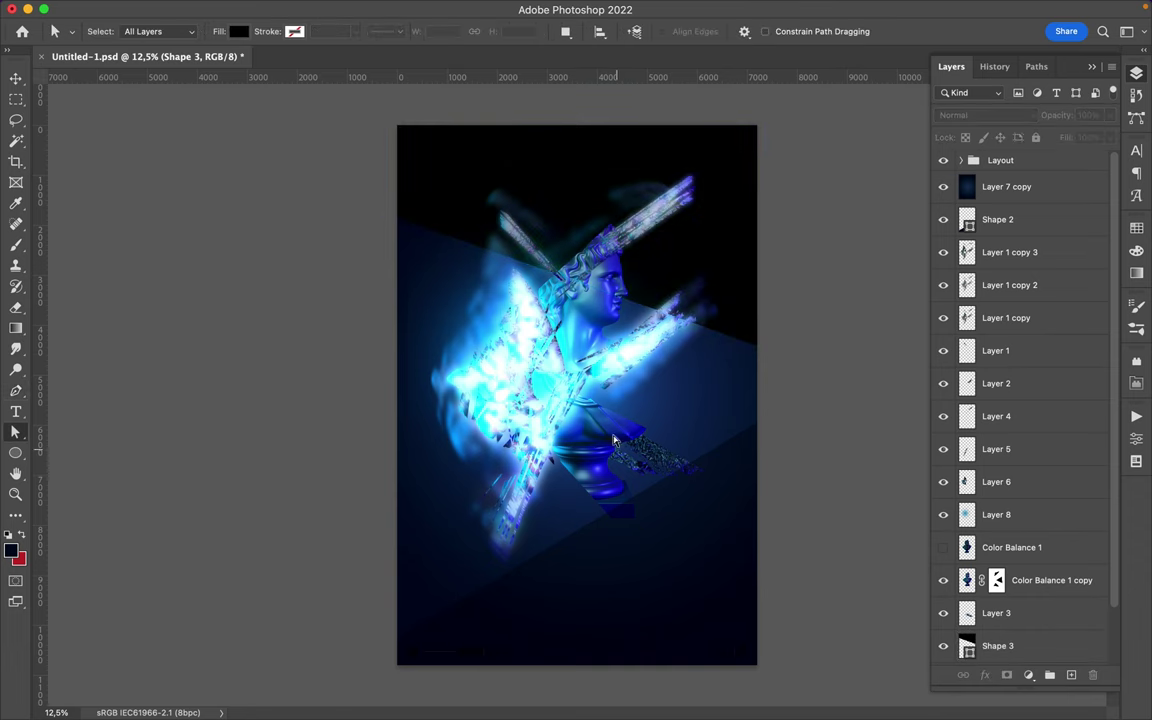
key("v")
Enlarge the glowing artwork layers slightly from the bottom-left corner
left_click(1010, 250)
left_click(996, 613, "shift")
key("ctrl+t")
mouse_move(432, 553)
left_mouse_down()
mouse_move(425, 597)
mouse_move(523, 402)
left_mouse_up()
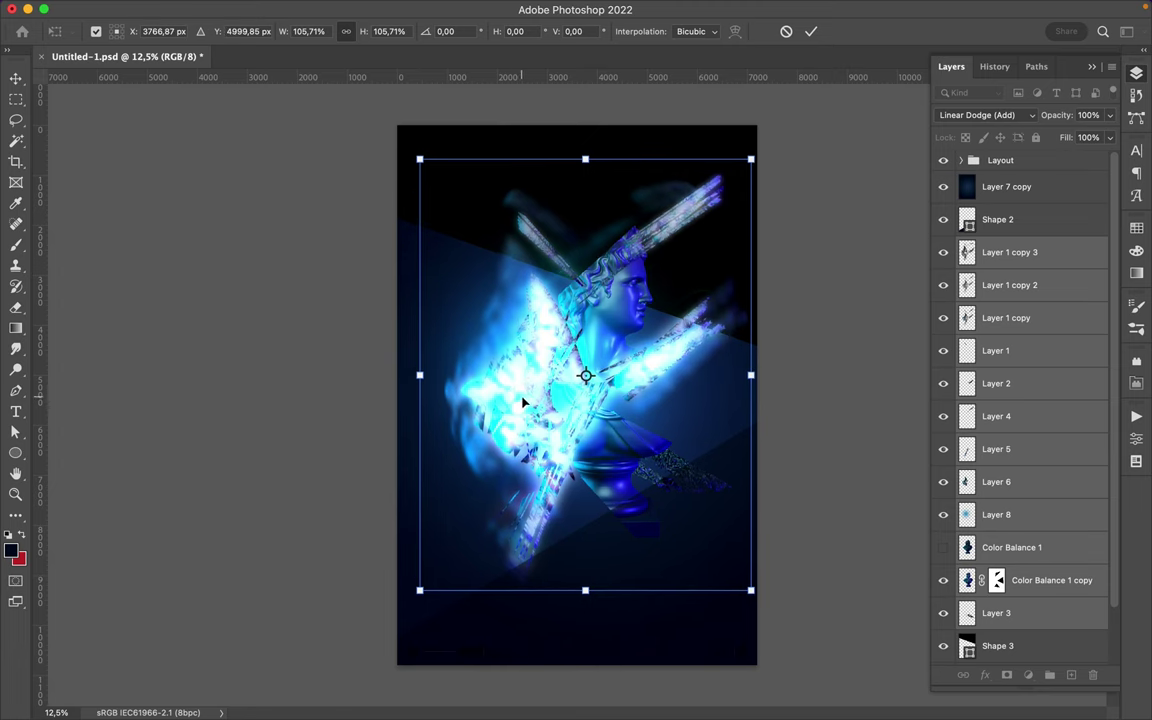
key("Return")
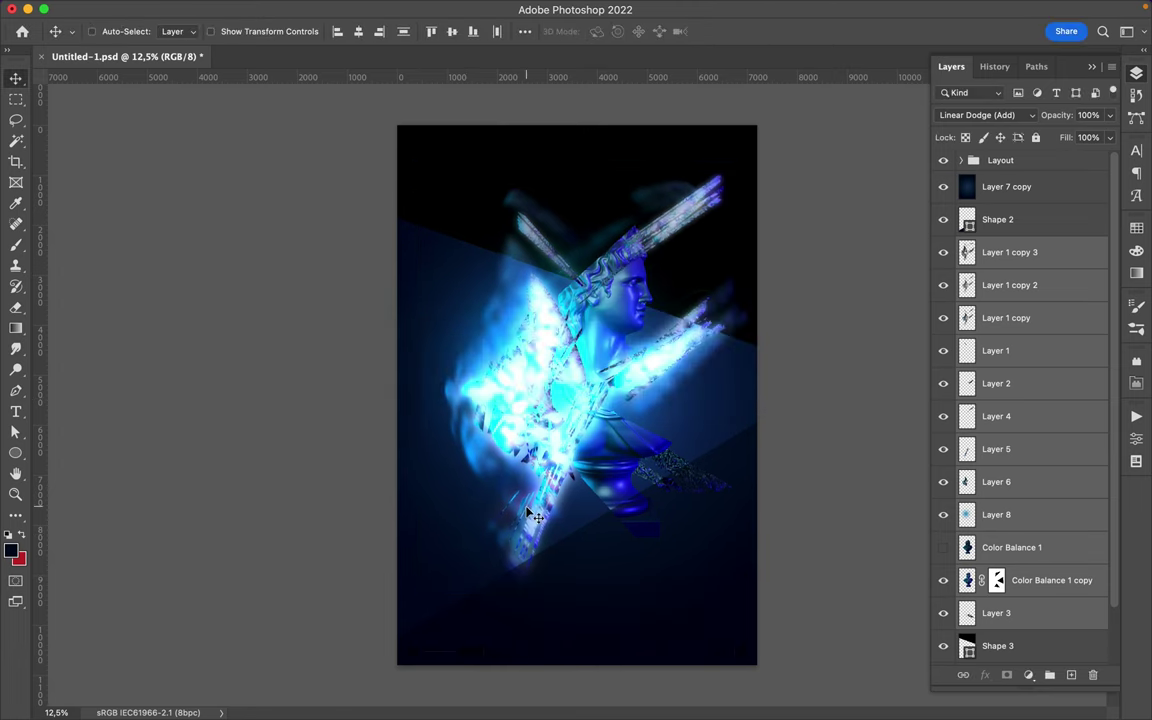
Reselect the Shape 2 triangle and set its fill to 30%
key("a")
left_click(779, 414)
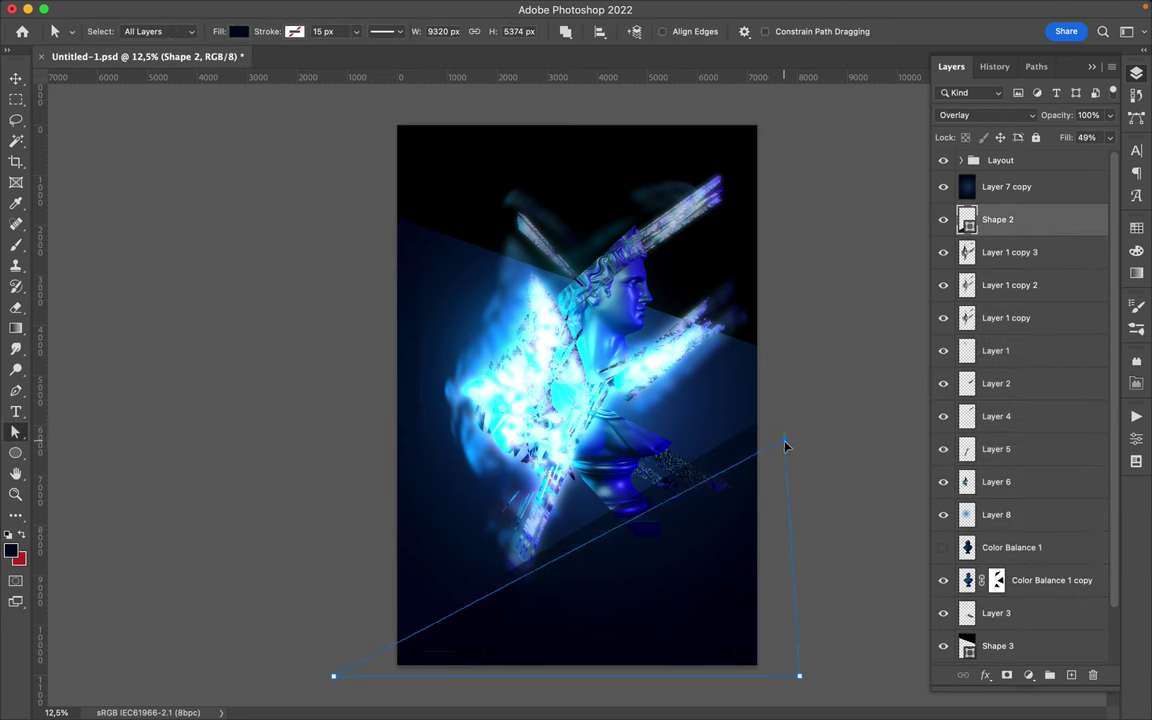
left_click(335, 678)
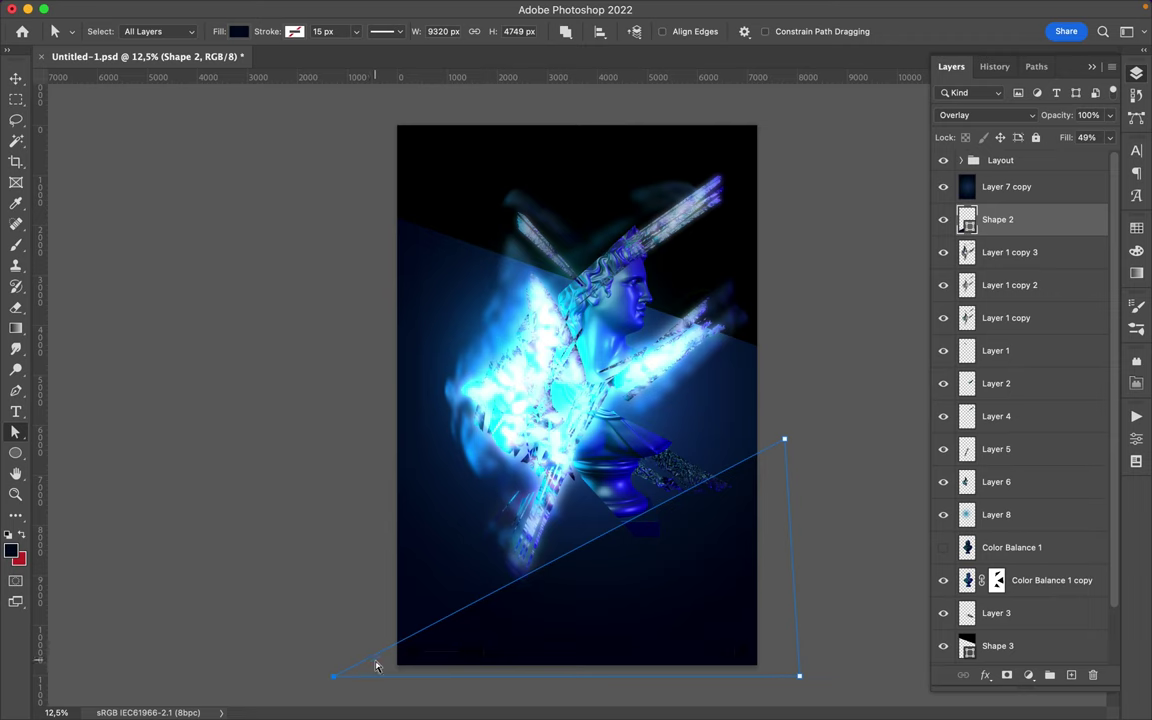
key("v")
key("a")
left_click(723, 257)
key("v")
left_click(789, 141)
left_click(1010, 219)
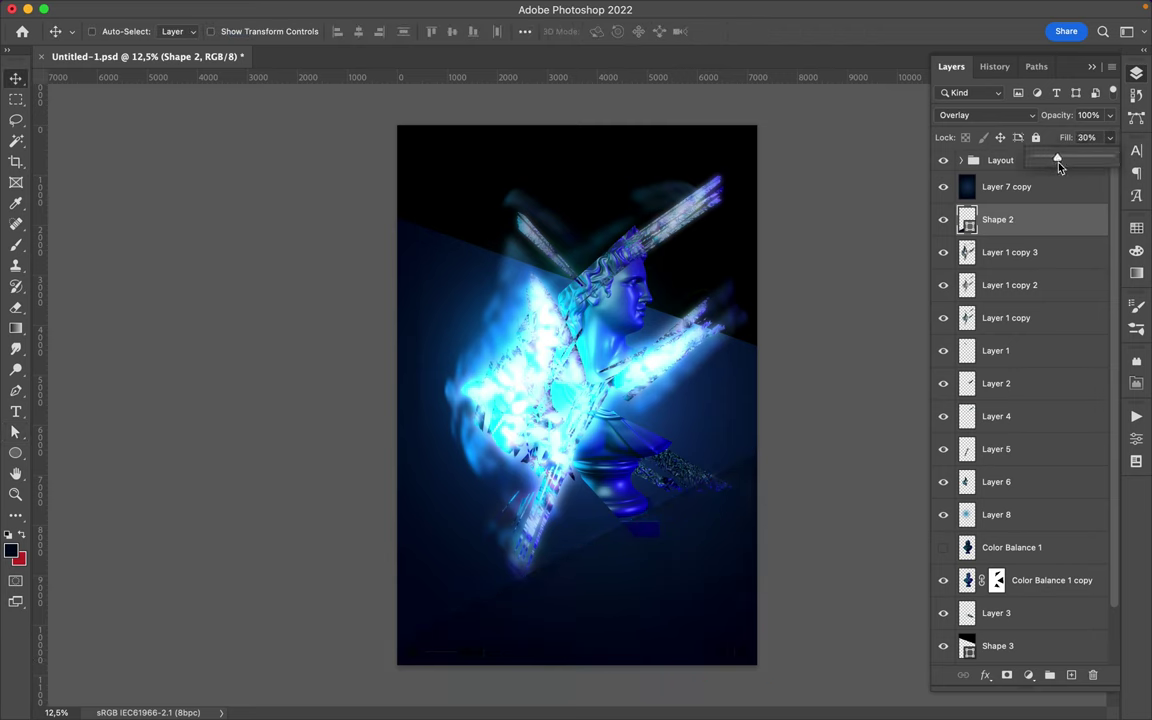
left_click(1040, 186)
Duplicate Shape 2 and rotate the copy slightly, about -6°
key("alt+bracketleft")
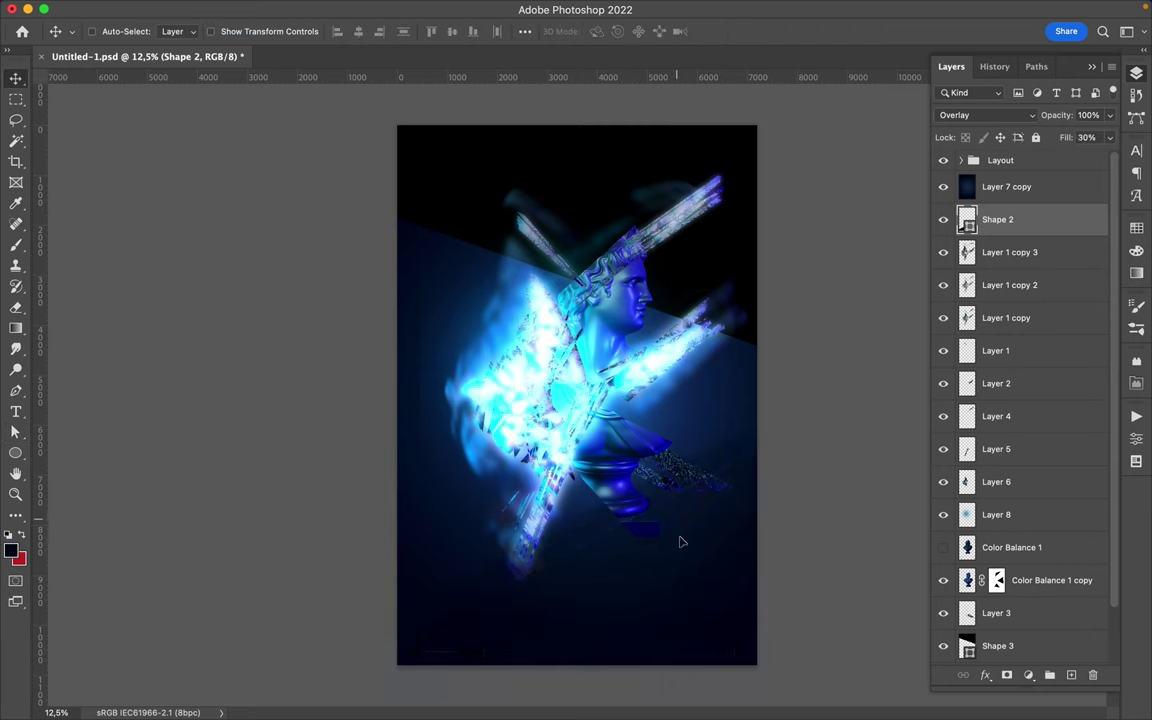
key("ctrl+j")
key("ctrl+t")
left_click_drag(810, 393, 747, 495)
key("Return")
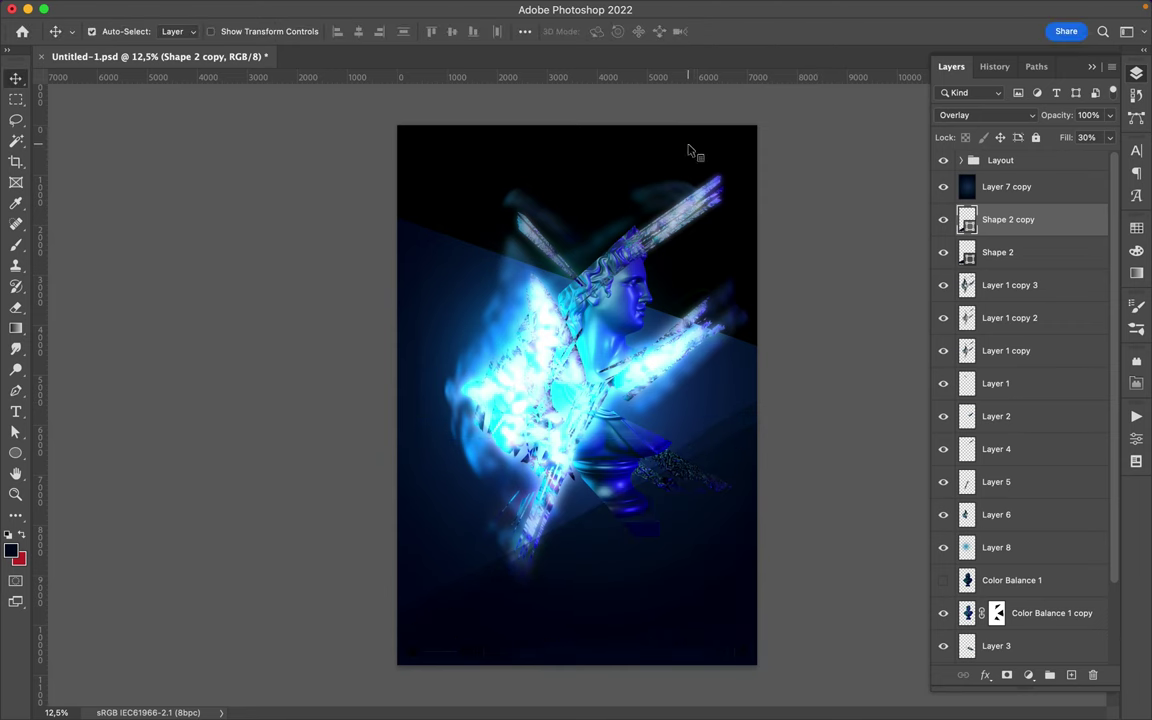
Set Shape 3 to Overlay, then duplicate it and rotate the copy
scroll(1040, 560, "down", 2)
left_click(1040, 604)
left_click(1019, 117)
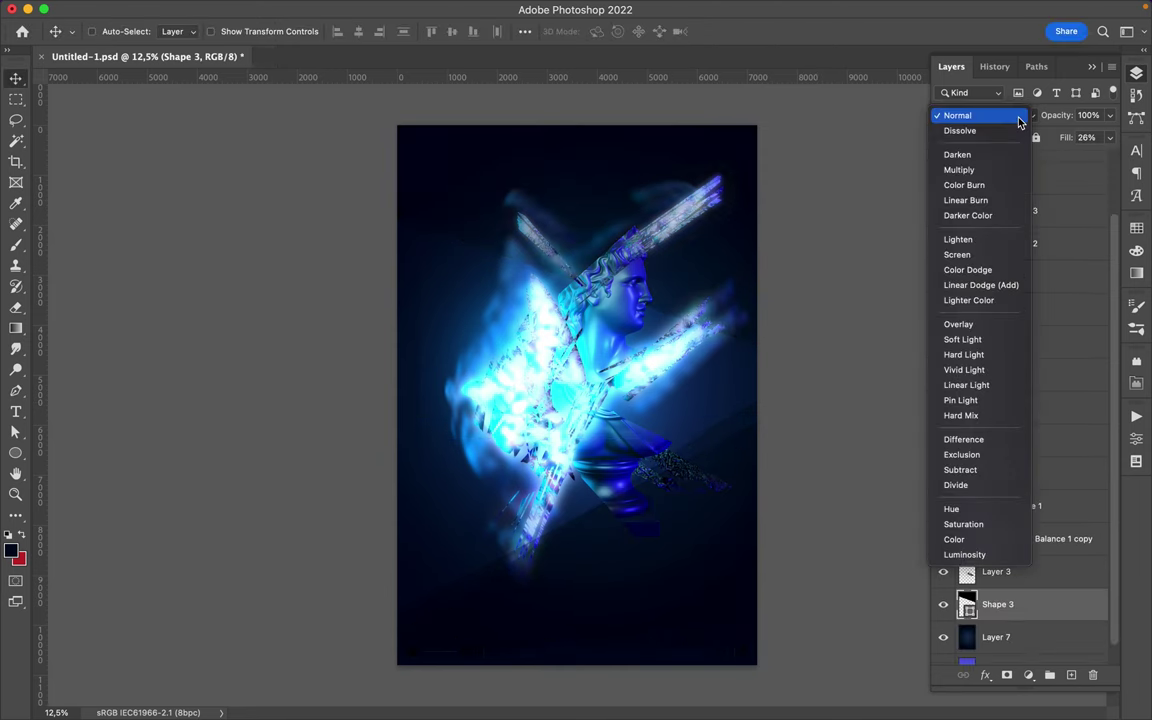
left_click(995, 325)
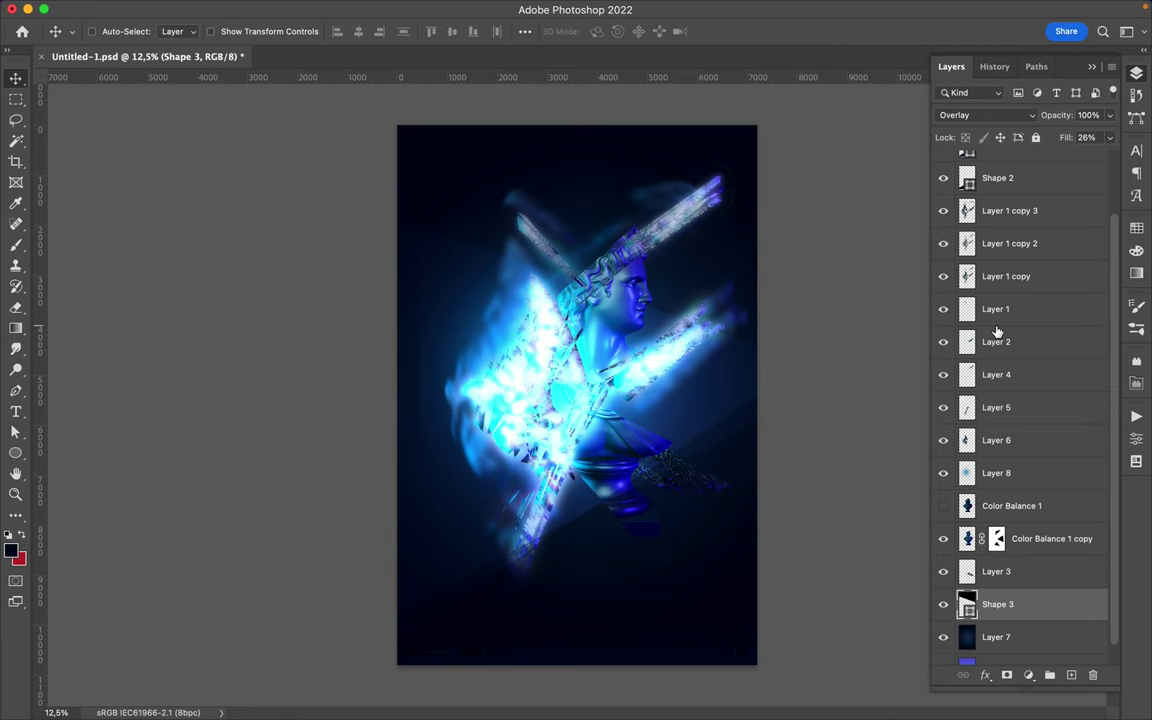
key("ctrl+j")
key("ctrl+t")
left_click_drag(728, 226, 386, 103)
key("Return")
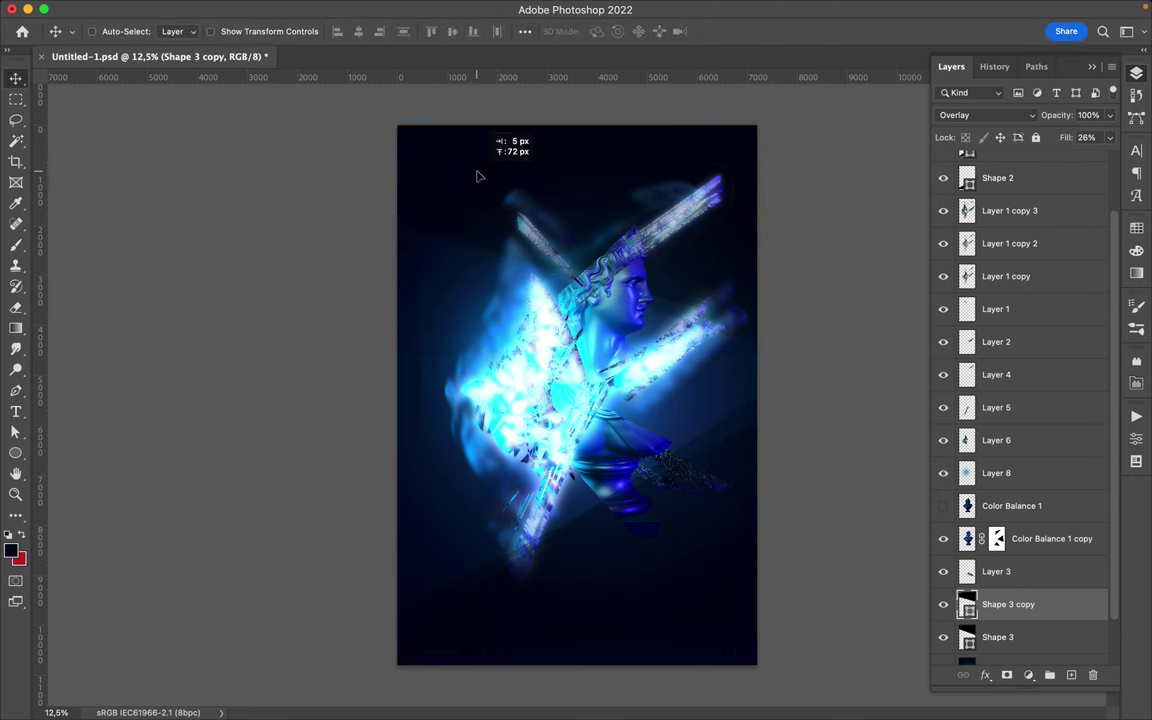
Duplicate the range of artwork layers and merge them into Shape 2 copy 2
scroll(1020, 400, "down", 5)
left_click(1018, 620, "shift")
scroll(1015, 400, "up", 10)
key("ctrl+j")
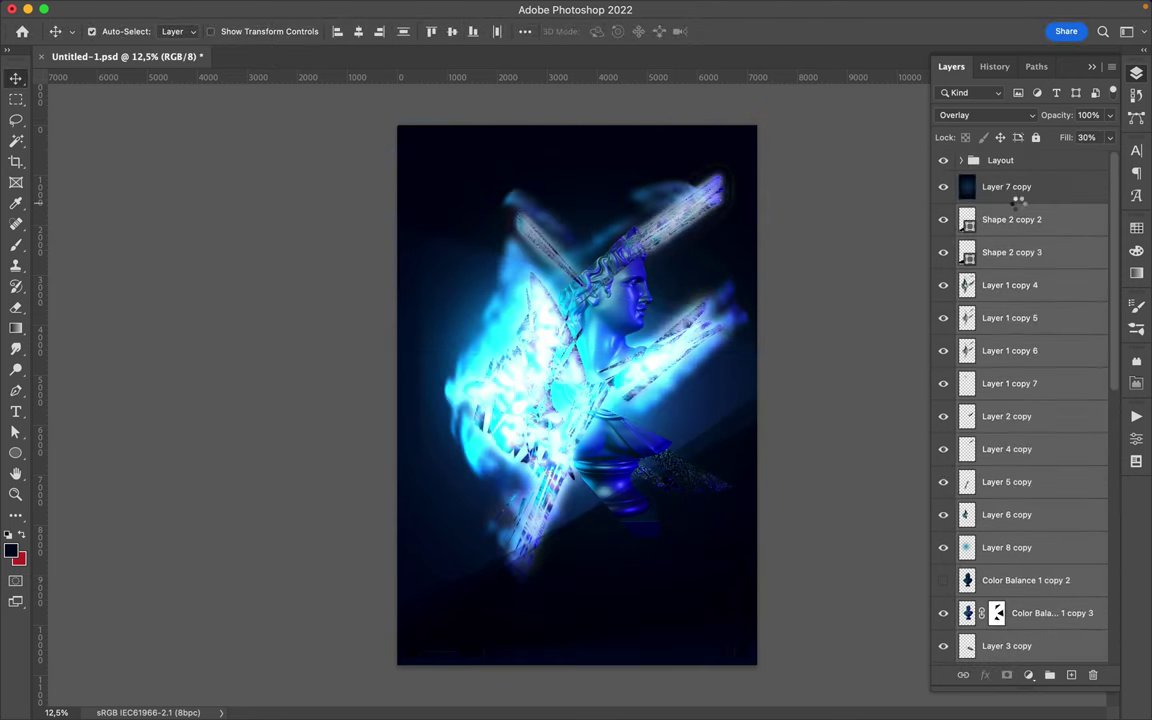
key("ctrl+e")
Copy an oval area of the artwork onto new Layer 9
key("u")
key("m")
mouse_move(483, 290)
left_mouse_down()
mouse_move(568, 375)
mouse_move(488, 350)
left_mouse_up()
key("ctrl+j")
key("v")
Try a Gaussian Blur on Layer 9, then cancel it
left_click(371, 9)
left_click(627, 277)
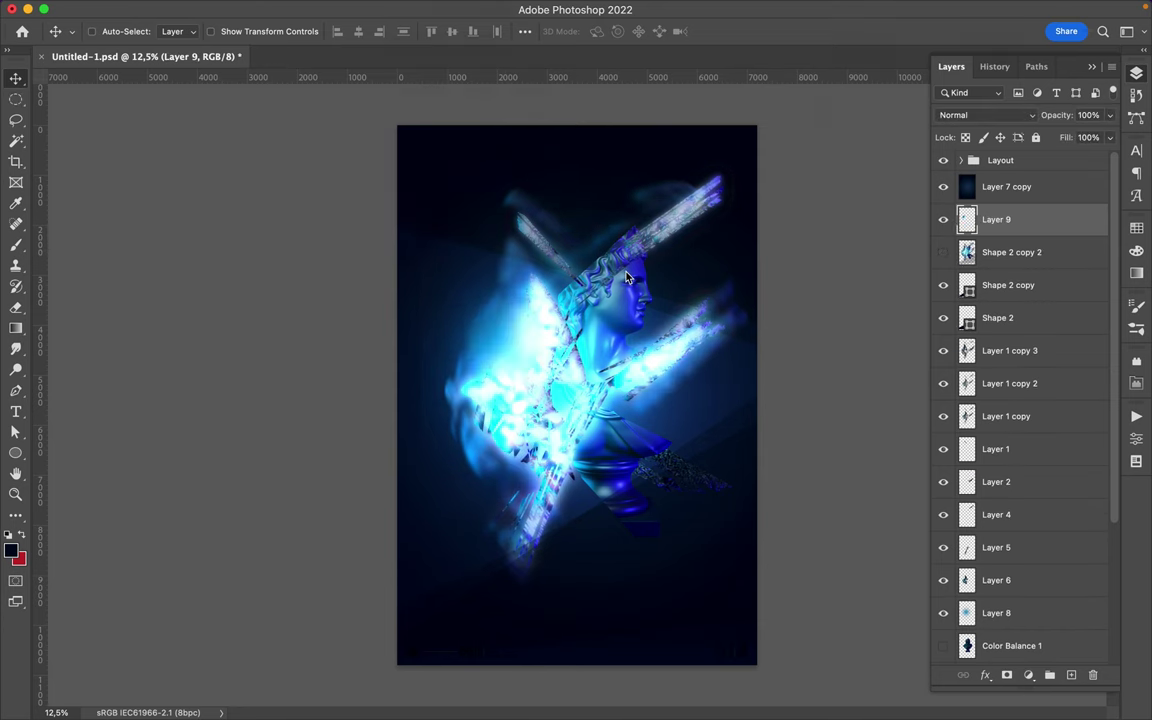
key("Return")
left_click(371, 9)
mouse_move(376, 215)
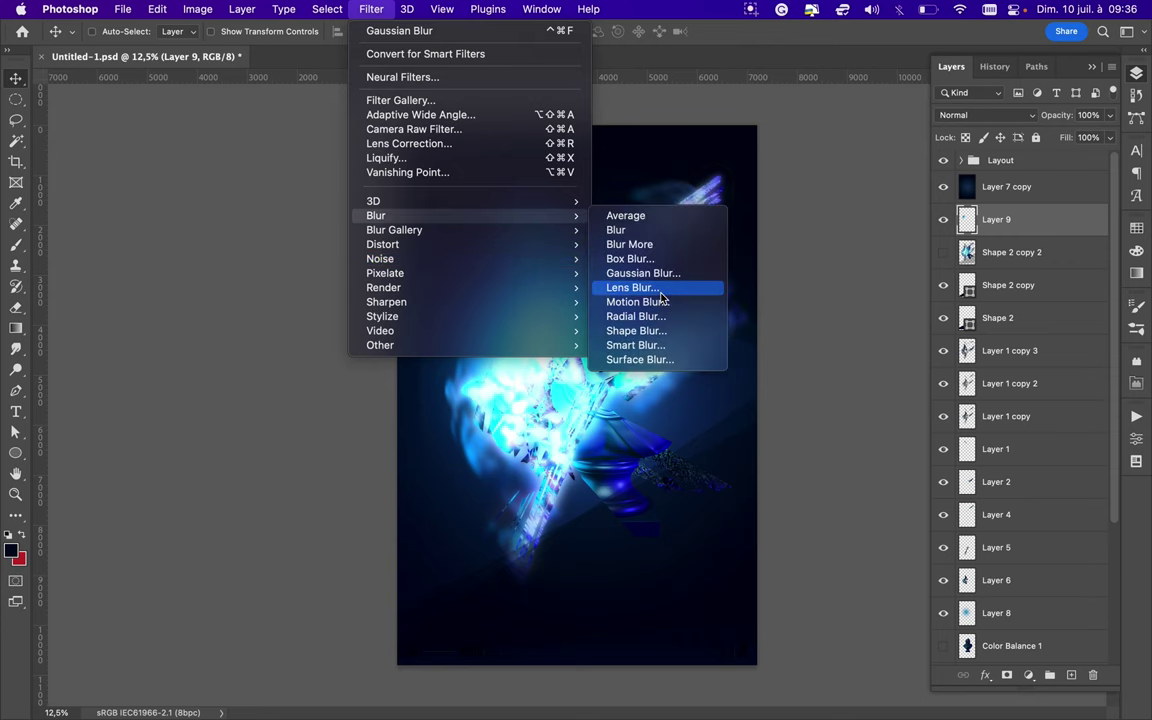
Trial Motion Blur and Gaussian Blur (radius about 10) on Layer 9 without keeping them
left_click(660, 301)
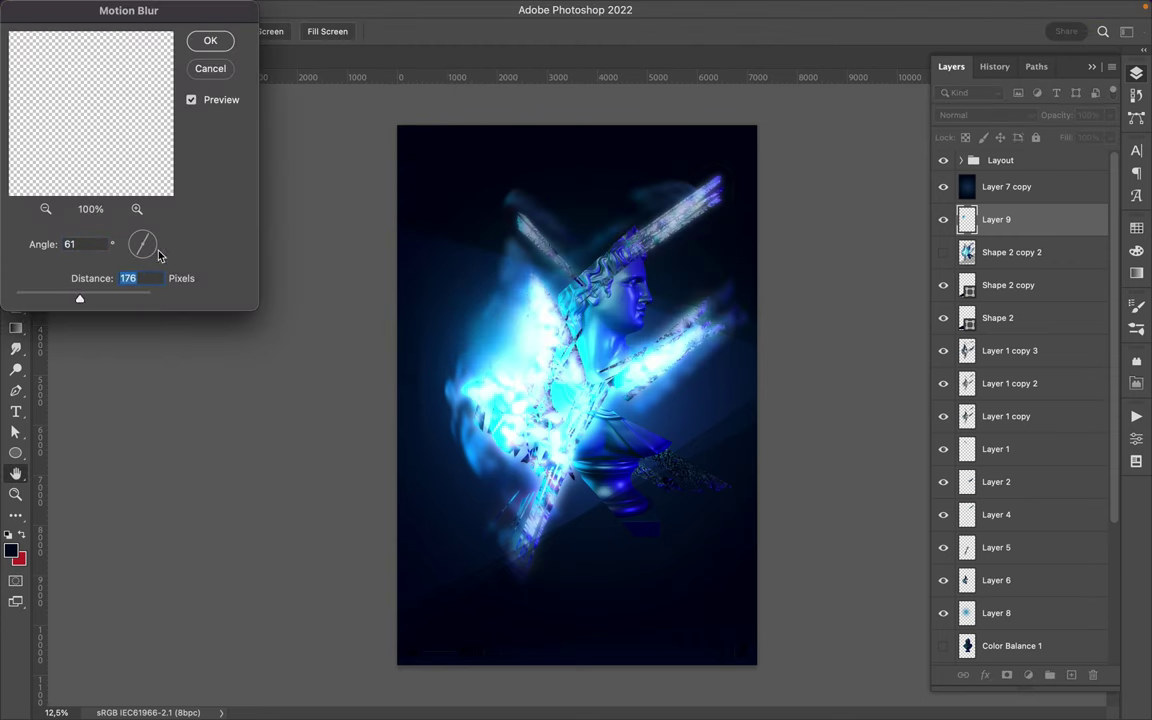
key("Escape")
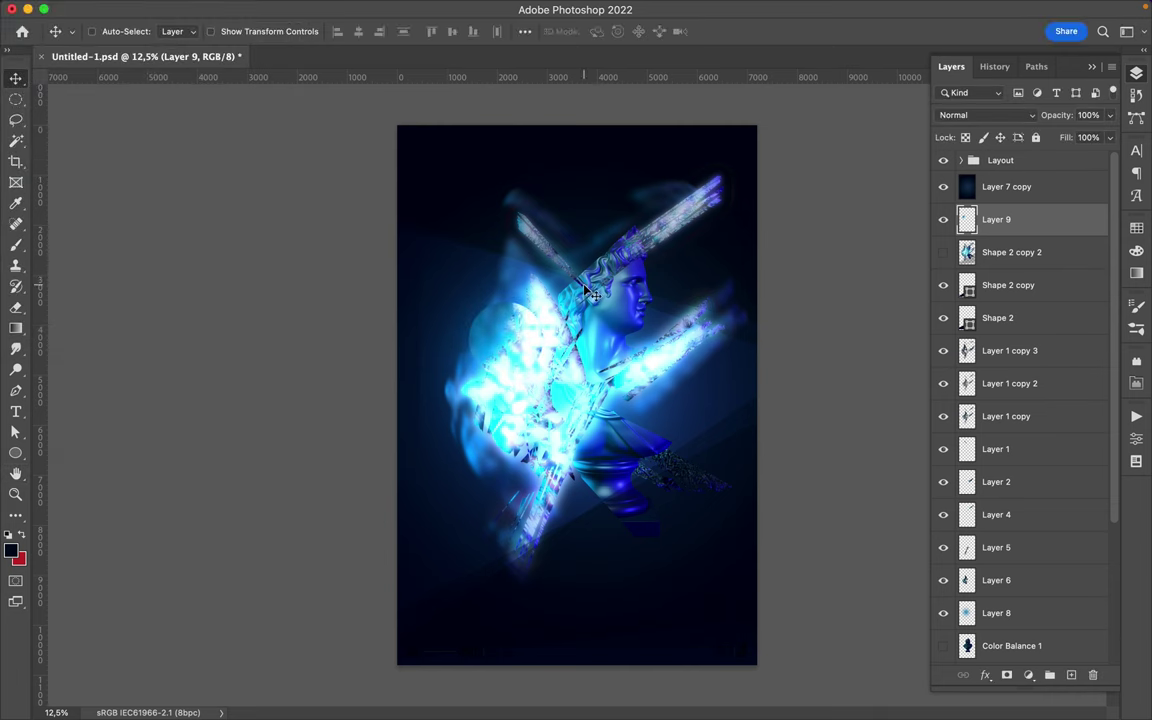
left_click(371, 9)
left_click(643, 273)
left_click_drag(907, 308, 872, 309)
left_click(1005, 93)
left_click(370, 9)
left_click(668, 275)
left_click(1012, 116)
Apply a -38°, 656-pixel Motion Blur to Layer 9, twice
left_click(371, 9)
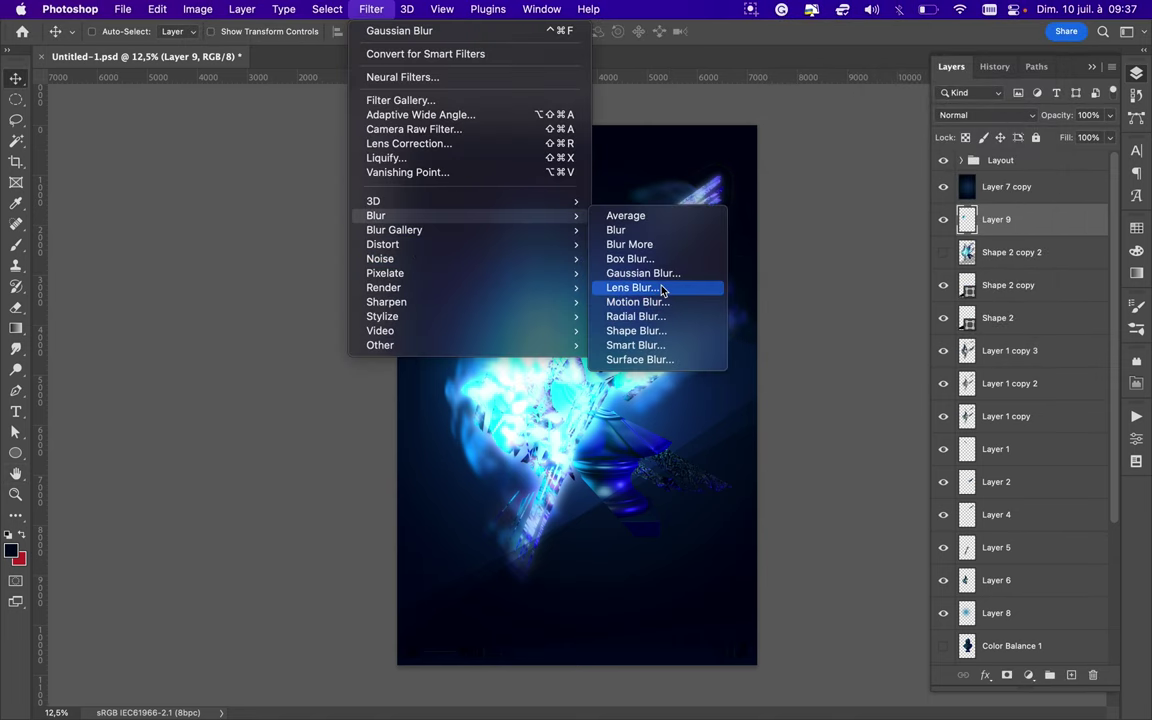
left_click(637, 301)
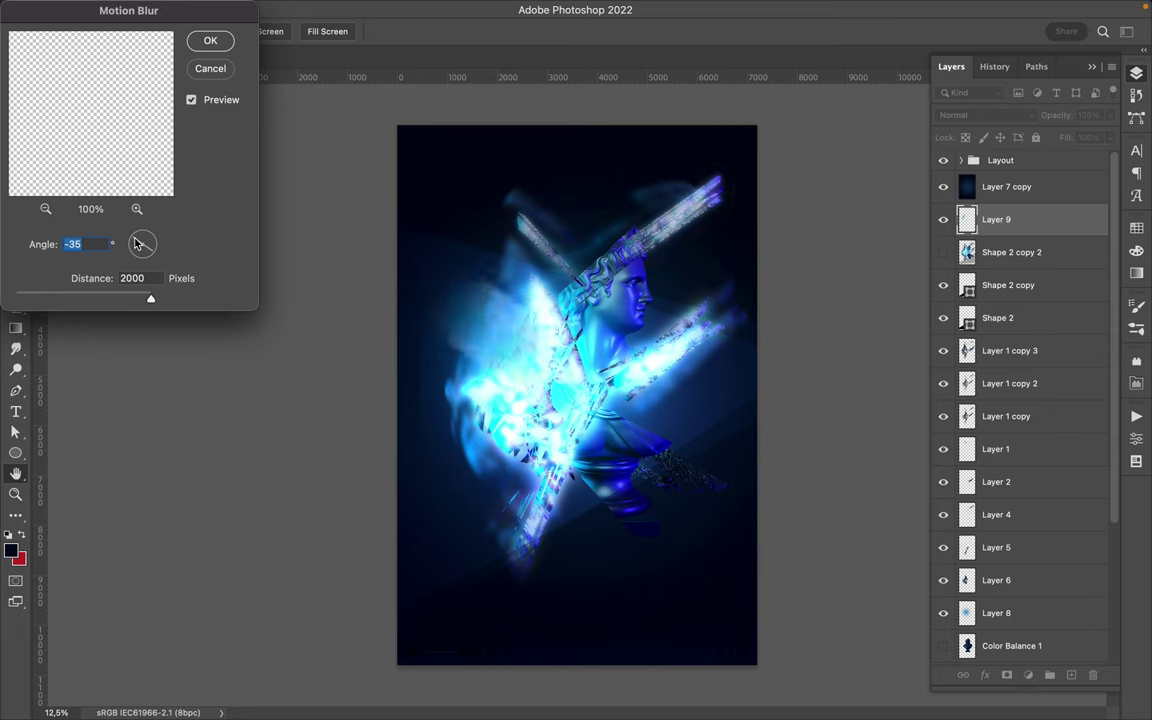
left_click_drag(137, 245, 134, 238)
left_click_drag(150, 298, 113, 302)
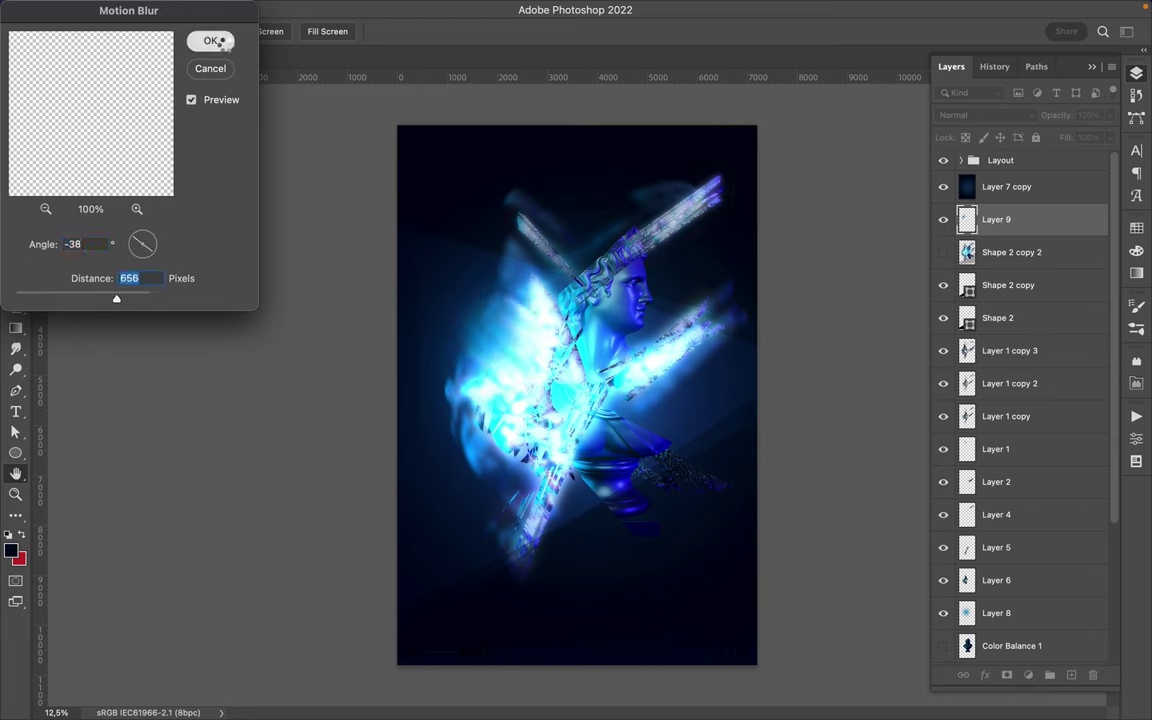
left_click(224, 42)
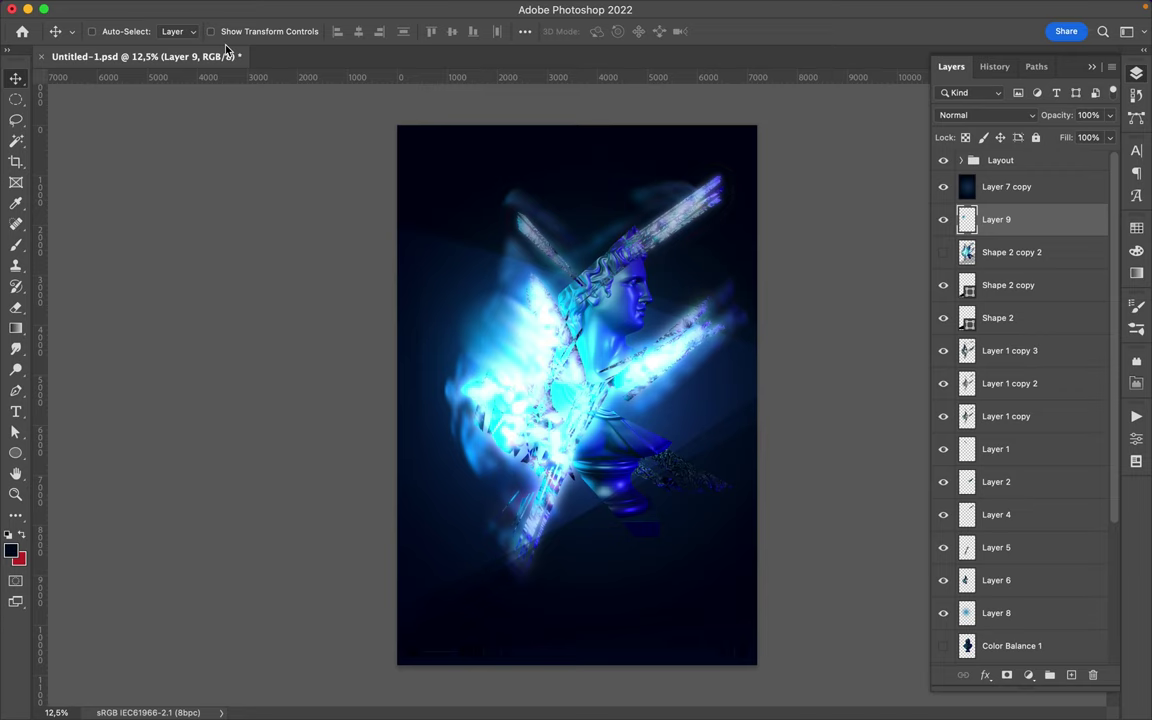
left_click(371, 9)
left_click(379, 31)
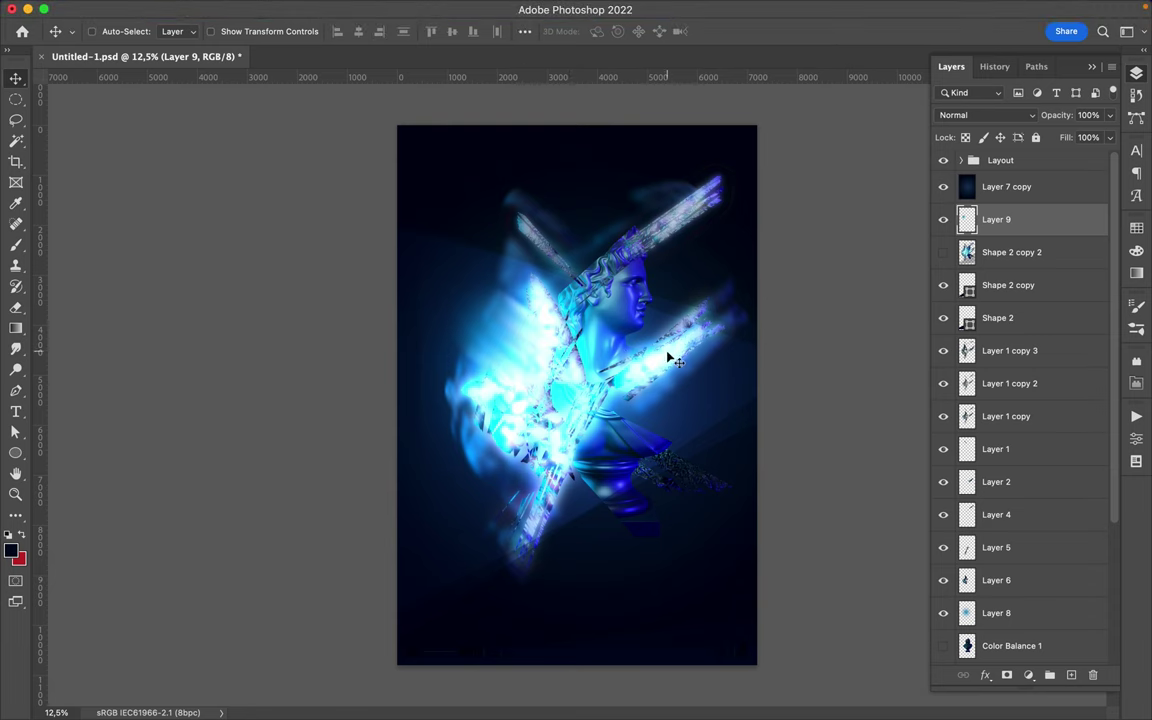
Show Shape 2 copy 2 again and select an oval around the statue's shoulder
key("ctrl+z")
key("m")
left_click_drag(603, 328, 686, 408)
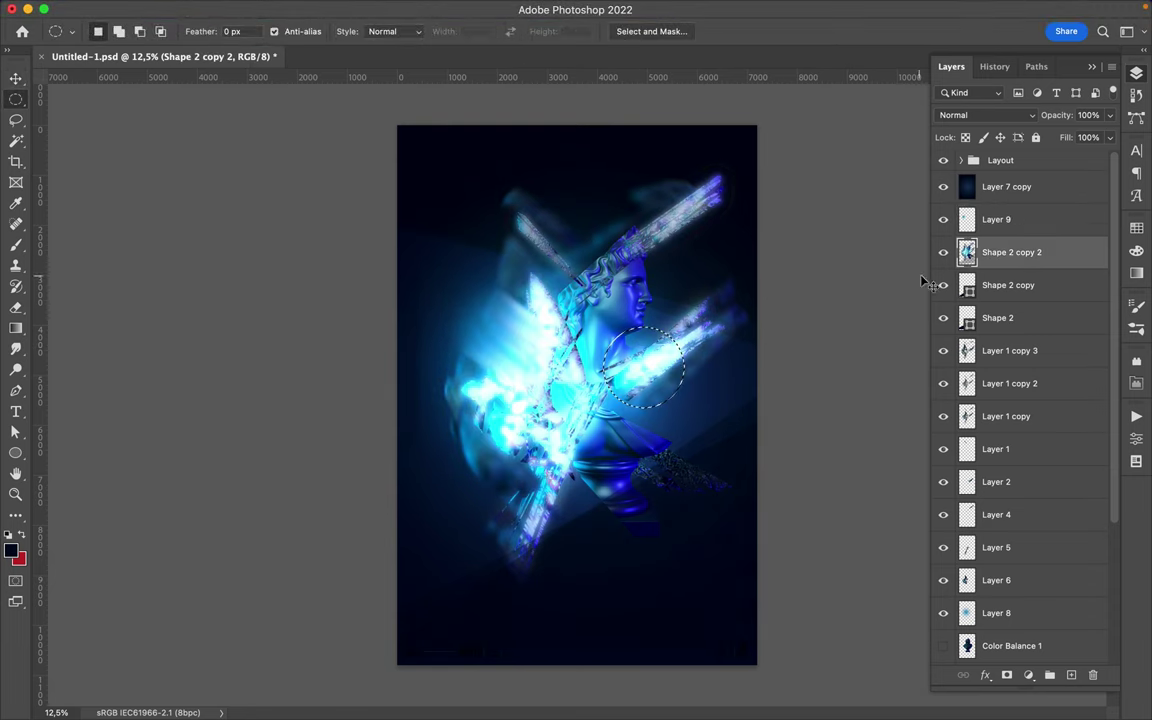
Copy the oval onto Layer 10 and give it a shortened Motion Blur
key("ctrl+j")
left_click(943, 285)
key("v")
left_click(371, 9)
mouse_move(376, 215)
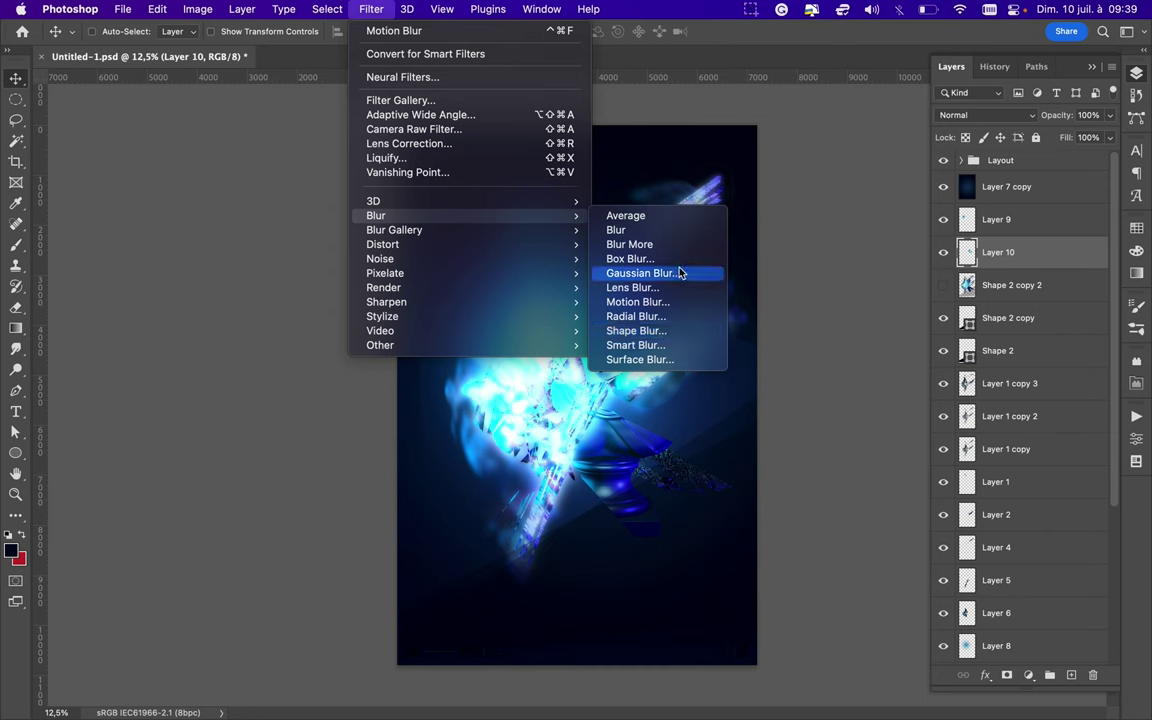
left_click(638, 301)
left_click_drag(128, 302, 101, 302)
left_click(212, 41)
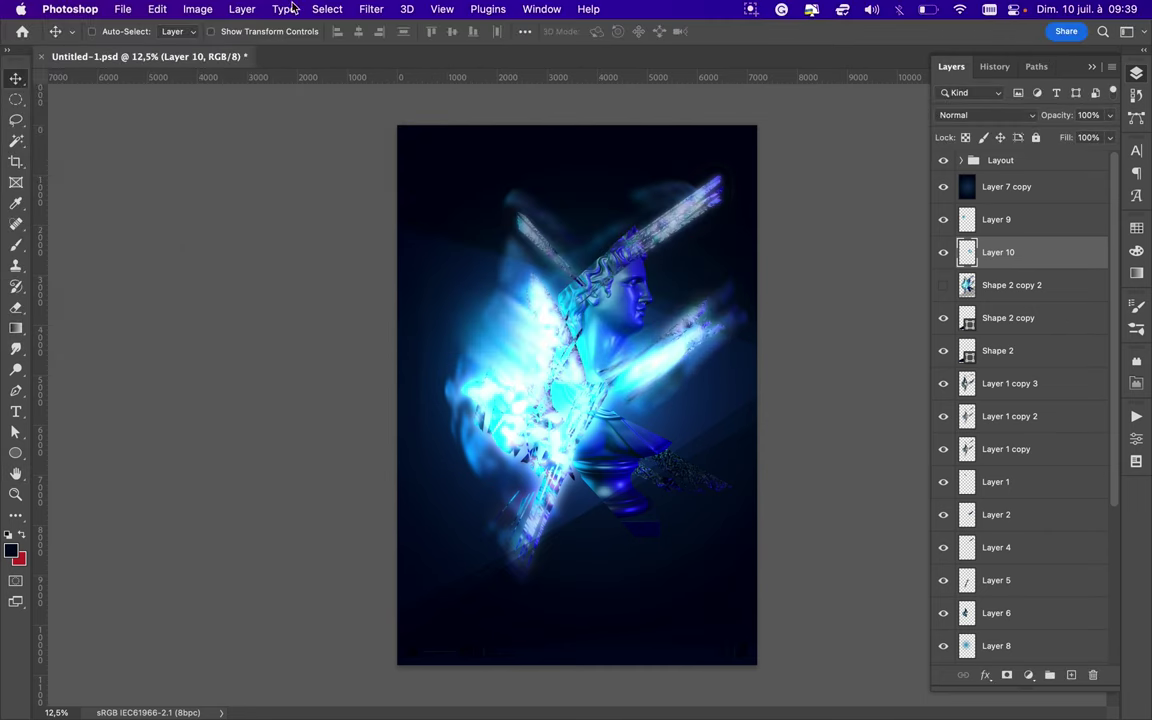
Apply a Fine Dots Mezzotint to Layer 10
left_click(371, 9)
left_click(634, 330)
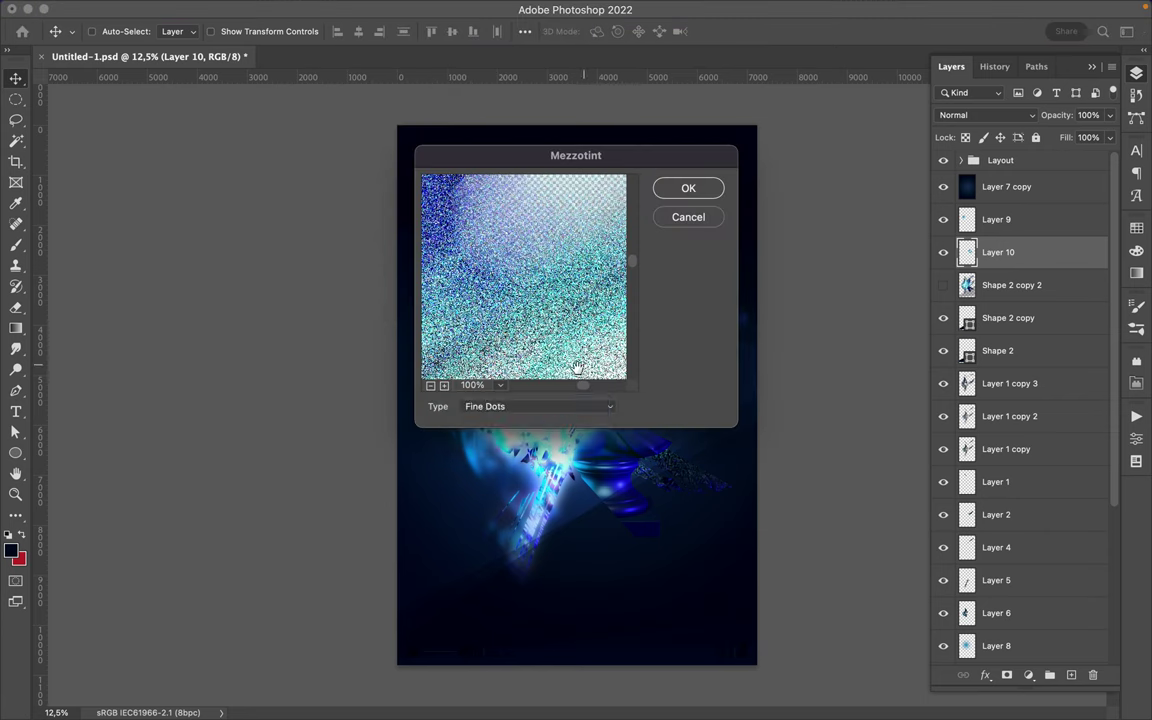
left_click(463, 406)
left_click(496, 478)
left_click(707, 196)
Blur Layer 10 again with a 938-pixel Motion Blur
left_click(371, 9)
mouse_move(376, 215)
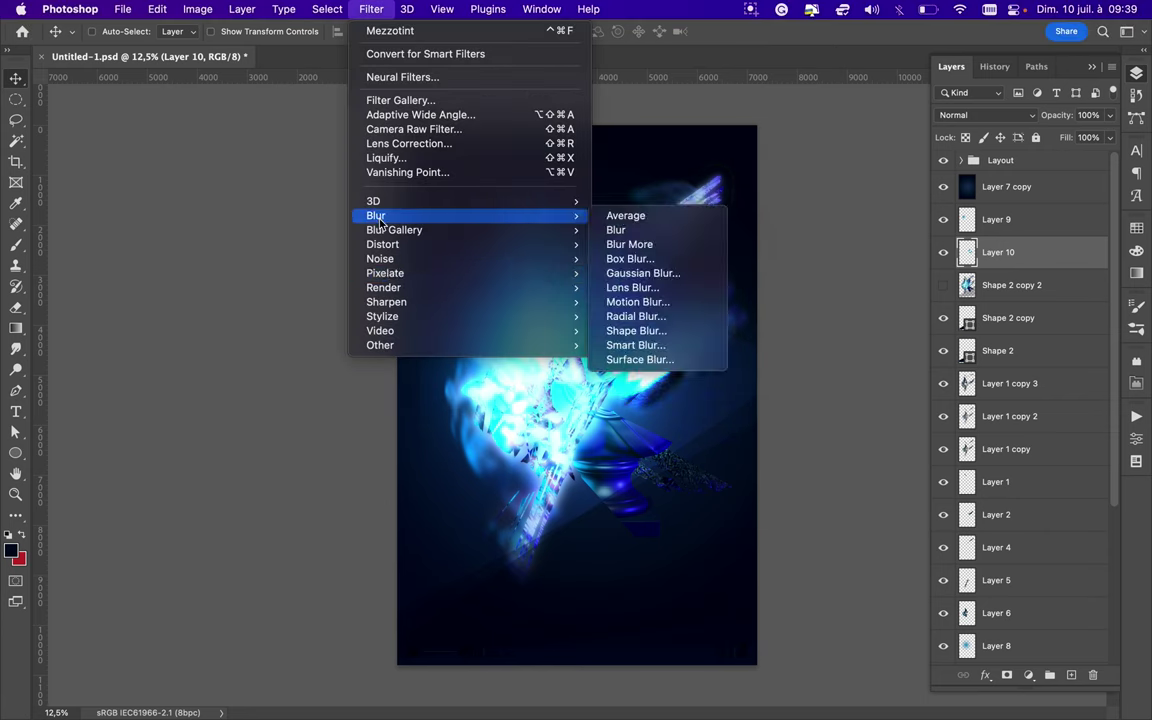
left_click(630, 300)
left_click_drag(117, 300, 124, 300)
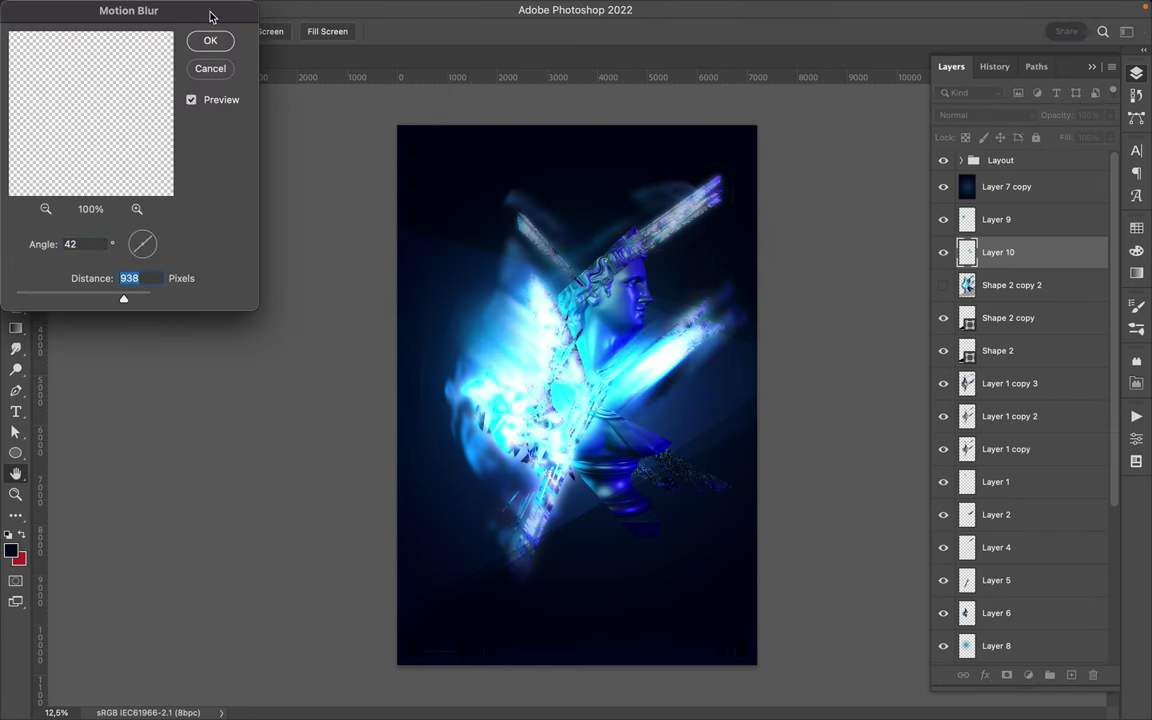
key("Return")
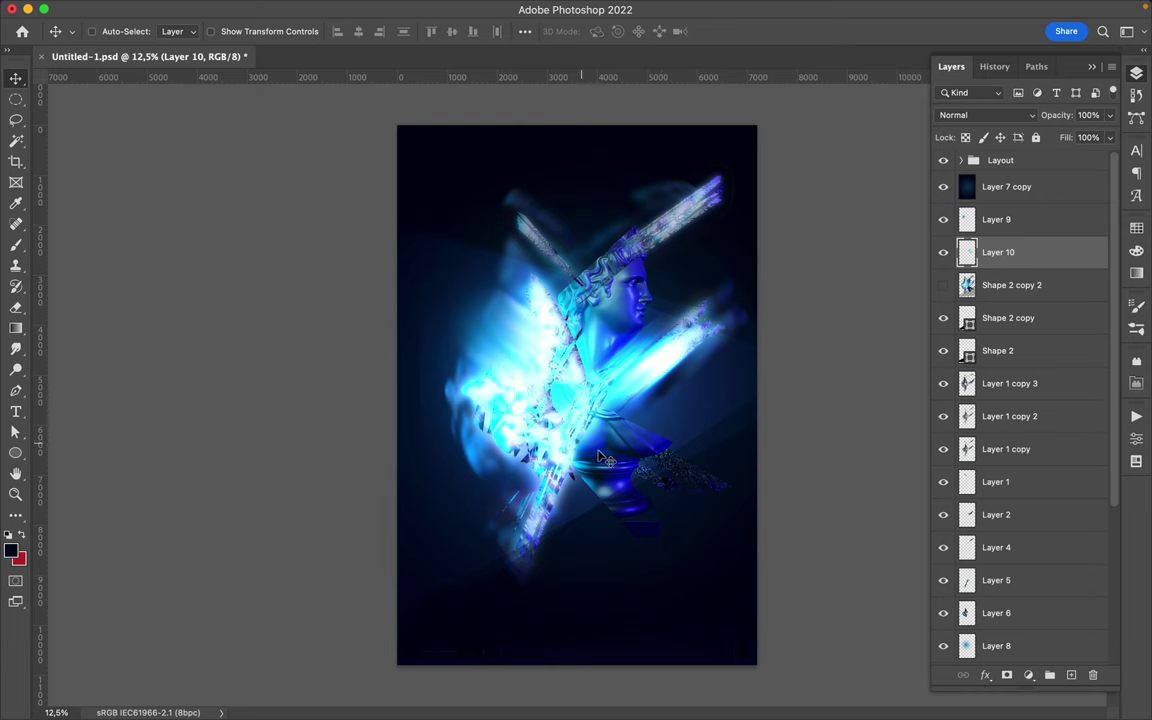
Duplicate Layer 7 copy and render clouds onto Layer 7 copy 2
scroll(567, 445, "up", 1)
left_click(1006, 186)
key("super+j")
left_click(377, 10)
mouse_move(383, 287)
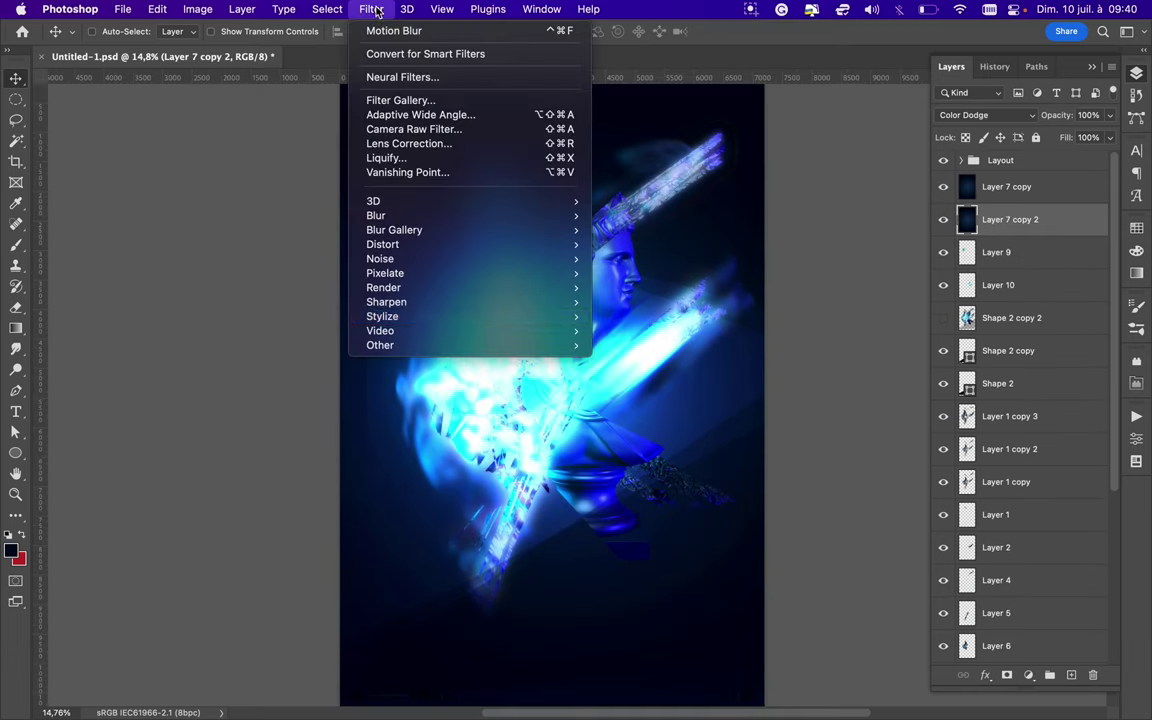
left_click(703, 345)
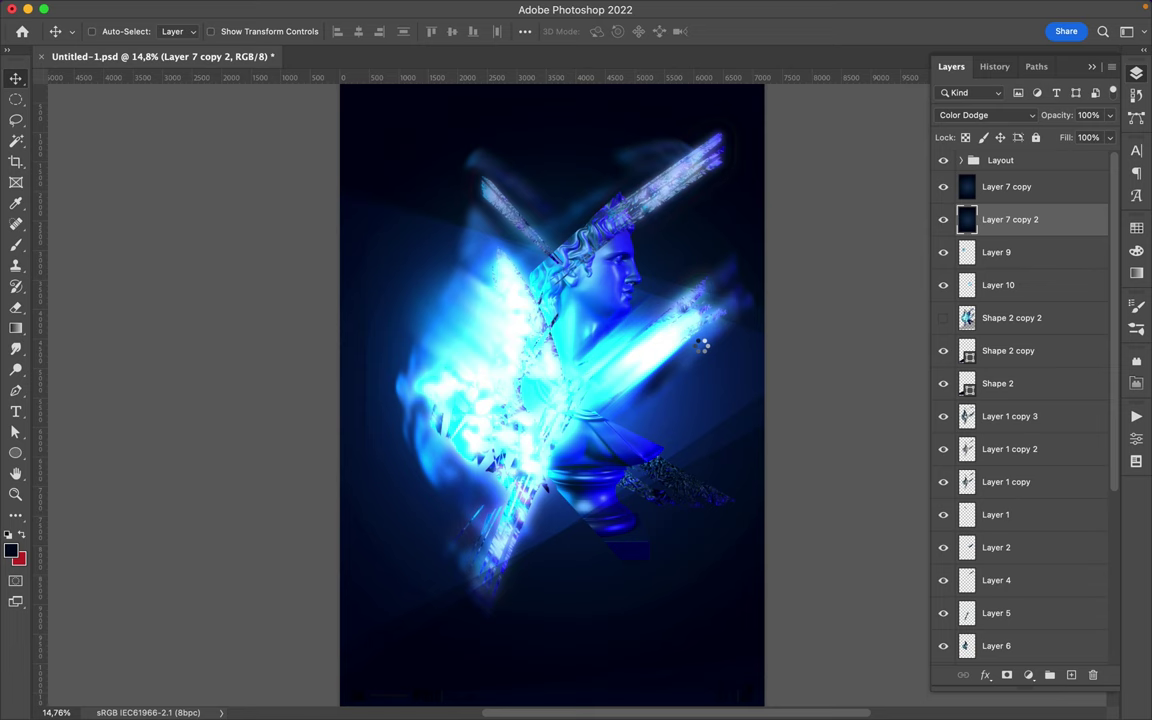
Set Layer 7 copy 2 to Overlay blending and lower its fill to 50%
scroll(686, 400, "down", 1)
left_click(995, 116)
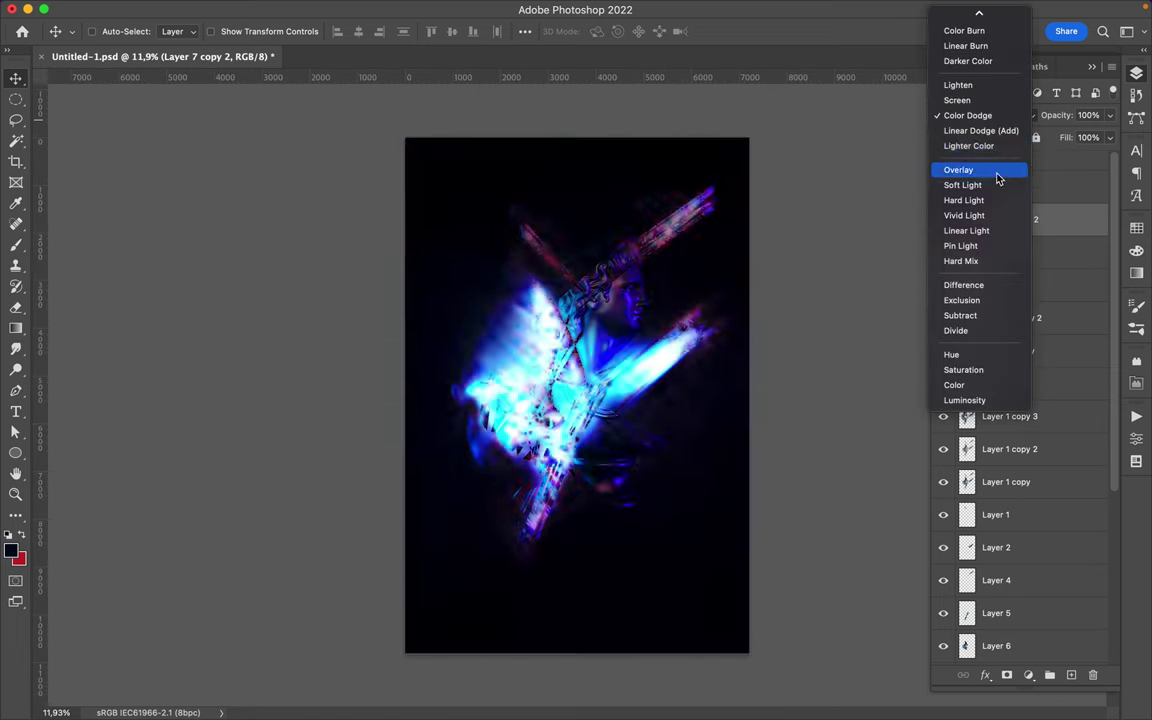
left_click(960, 170)
scroll(750, 255, "up", 2)
scroll(688, 279, "down", 1)
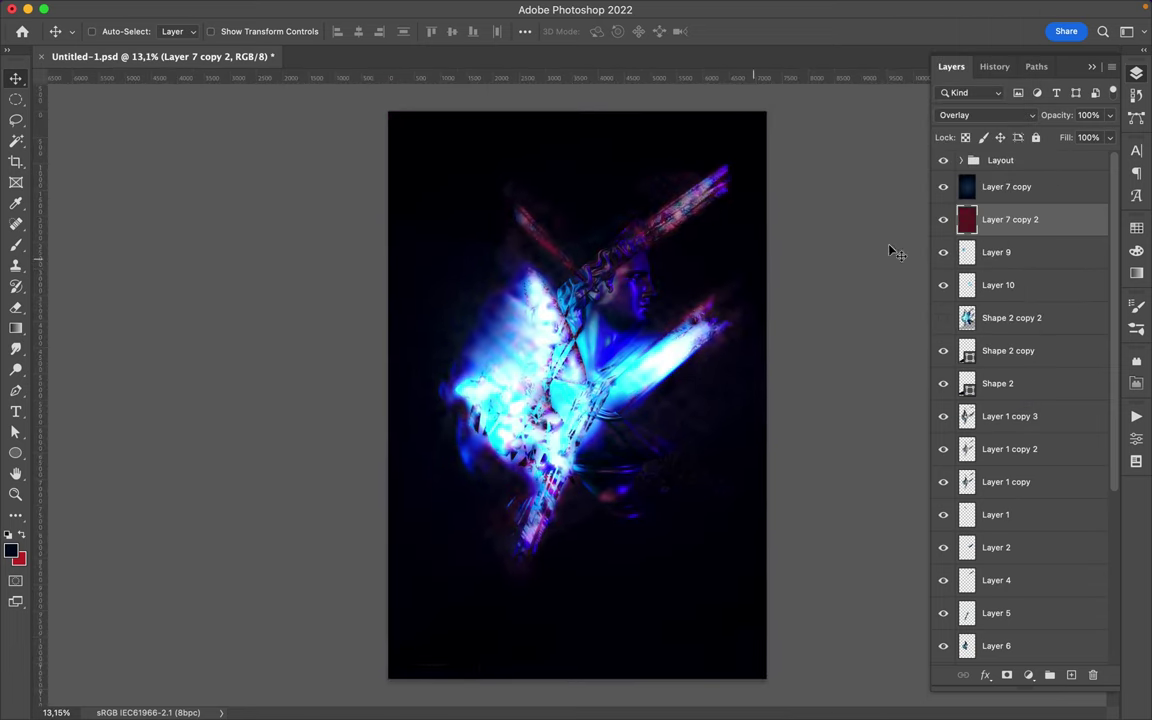
left_click_drag(1091, 155, 1069, 155)
Duplicate the red clouds layer, move the copy to the top, and set it to Normal
key("ctrl+j")
left_click_drag(1010, 219, 1010, 187)
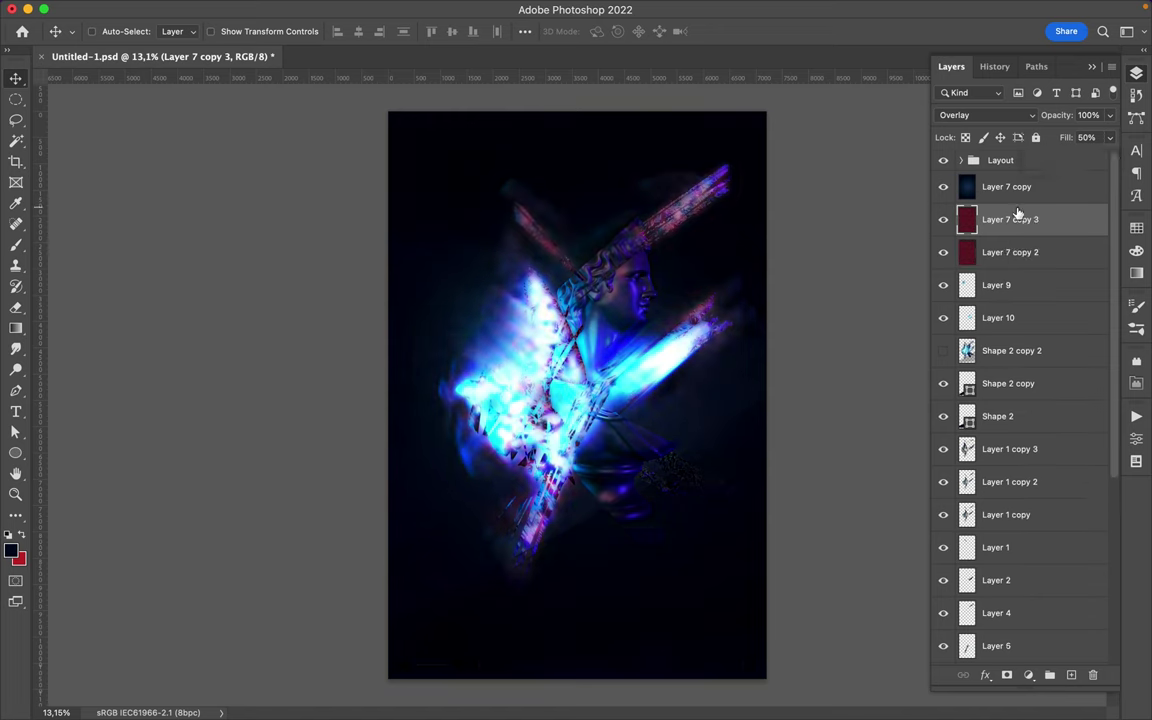
left_click(985, 115)
left_click(980, 15)
Copy a central rectangle of red clouds to Layer 11, enlarged to cover the poster and shifted lower
key("m")
left_click_drag(487, 232, 695, 470)
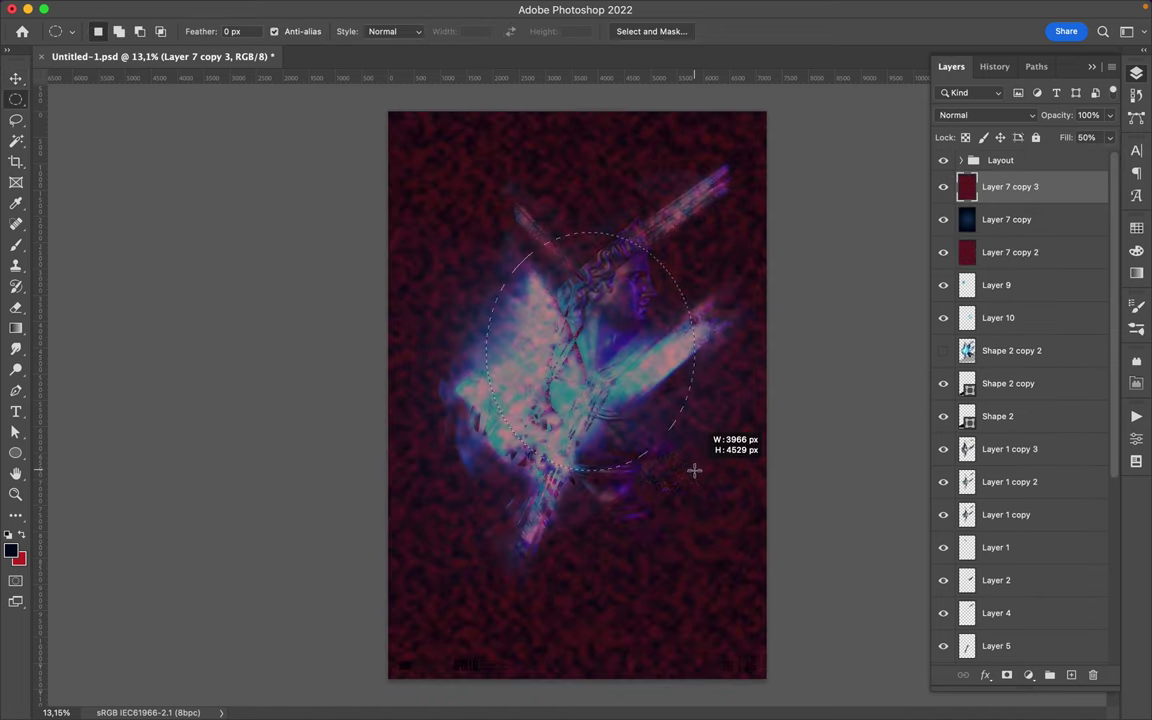
left_click_drag(457, 226, 710, 522)
key("ctrl+j")
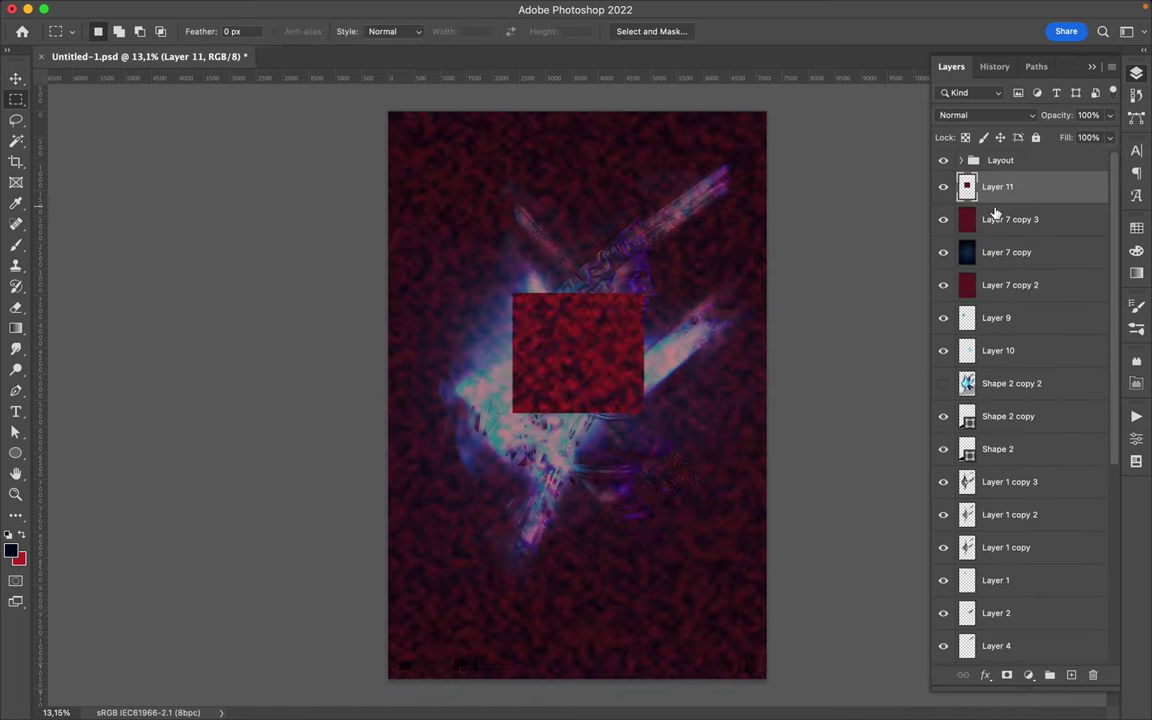
key("ctrl+t")
left_click_drag(643, 291, 784, 116)
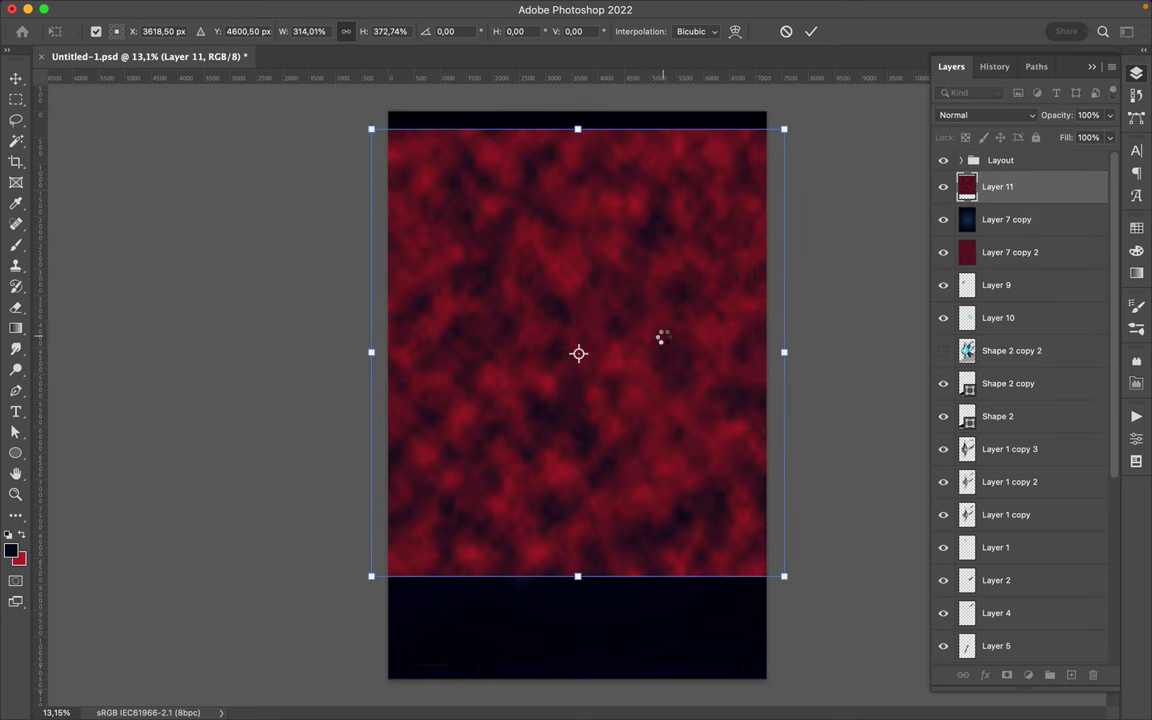
key("Return")
left_click_drag(663, 334, 669, 404)
Apply a Motion Blur with distance 1906 to the red streak layer
left_click(371, 9)
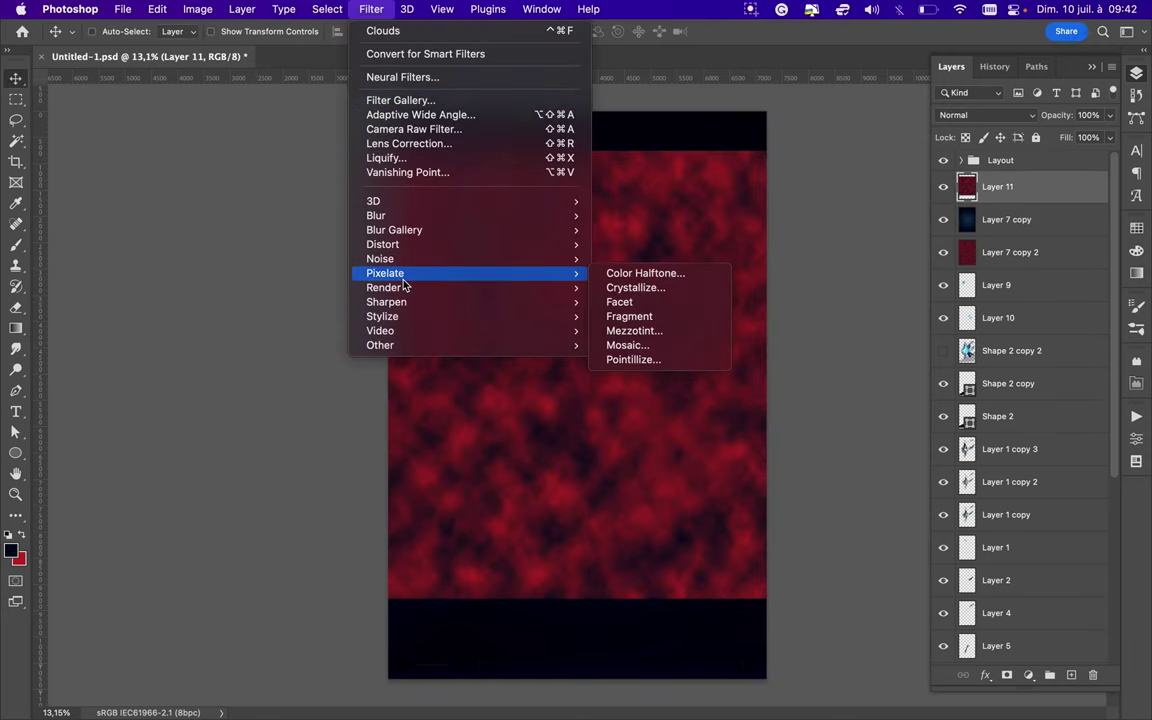
left_click(632, 303)
left_click_drag(124, 298, 149, 299)
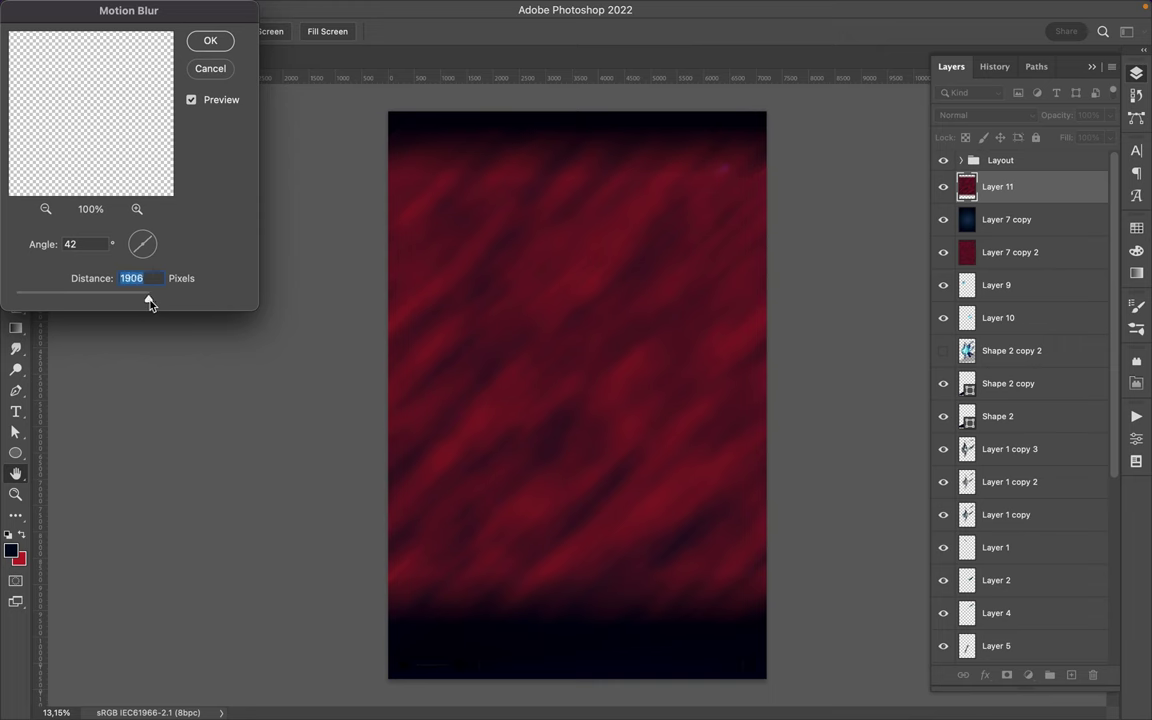
key("Return")
key("super+s")
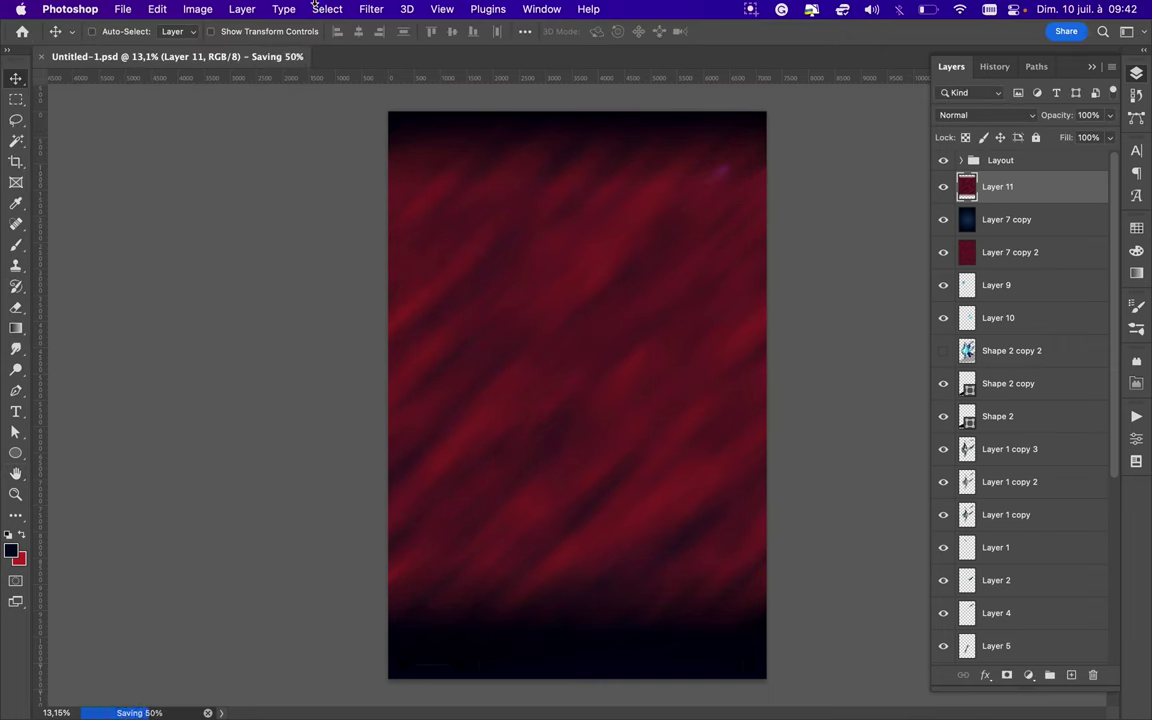
left_click(371, 9)
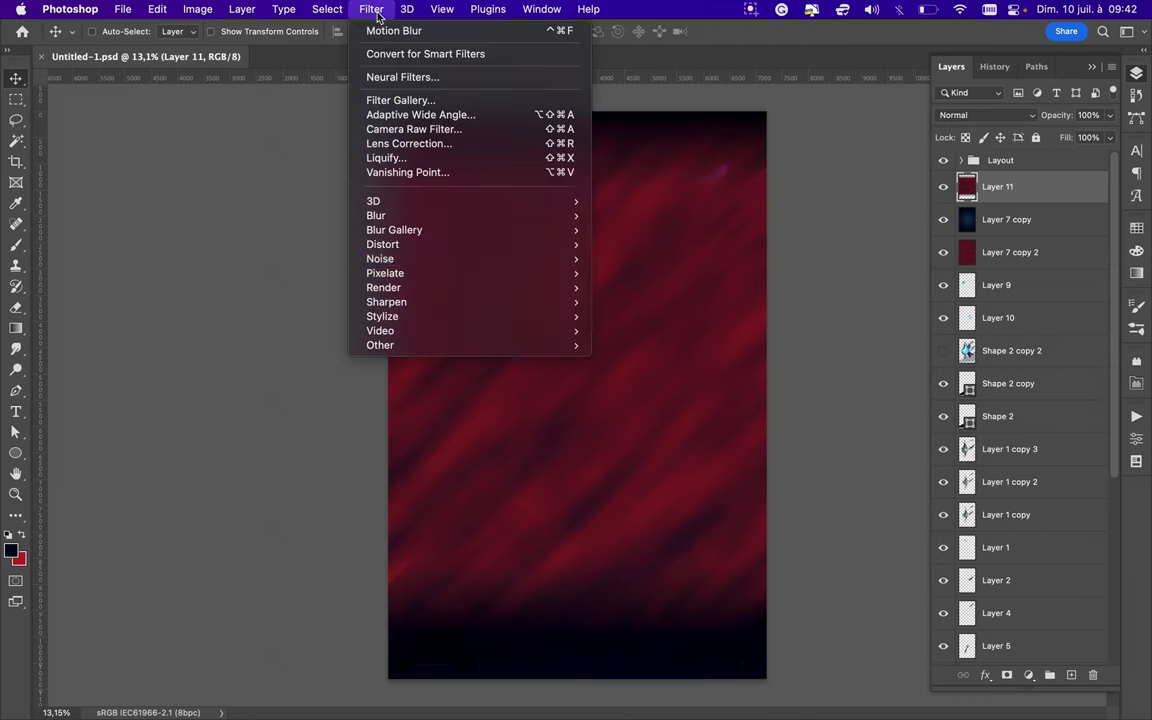
key("Escape")
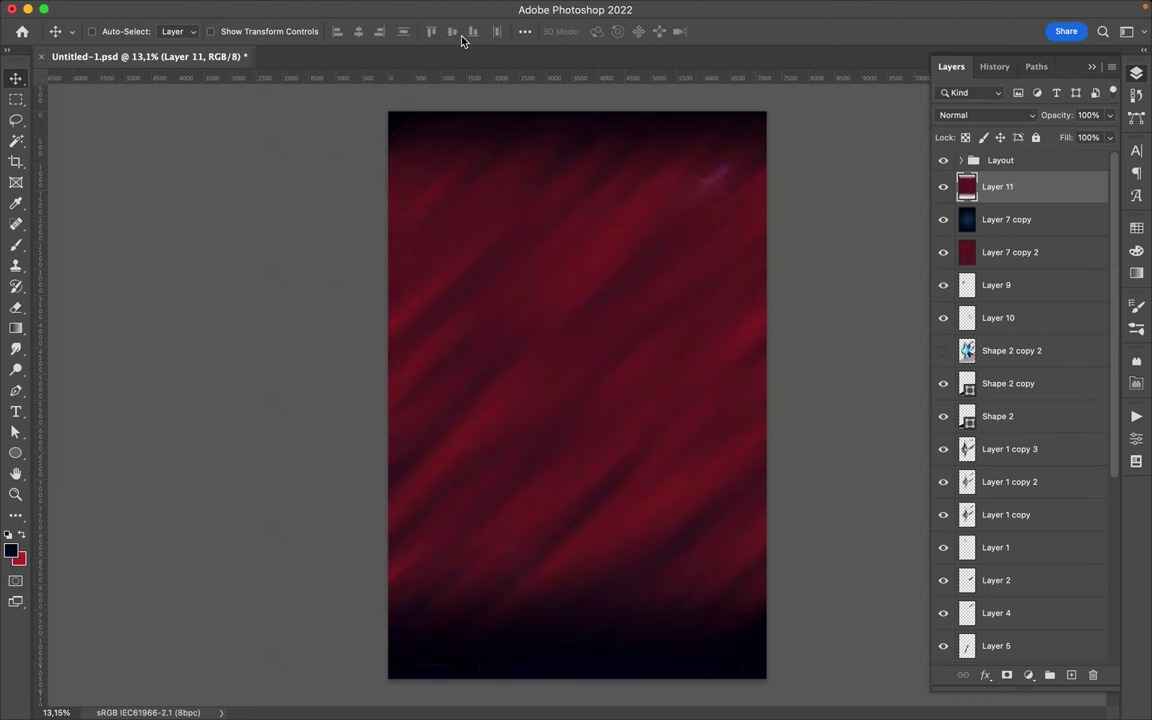
Set Layer 11 to Linear Dodge (Add), move it near Layer 7 copy, and add a mask
left_click(985, 115)
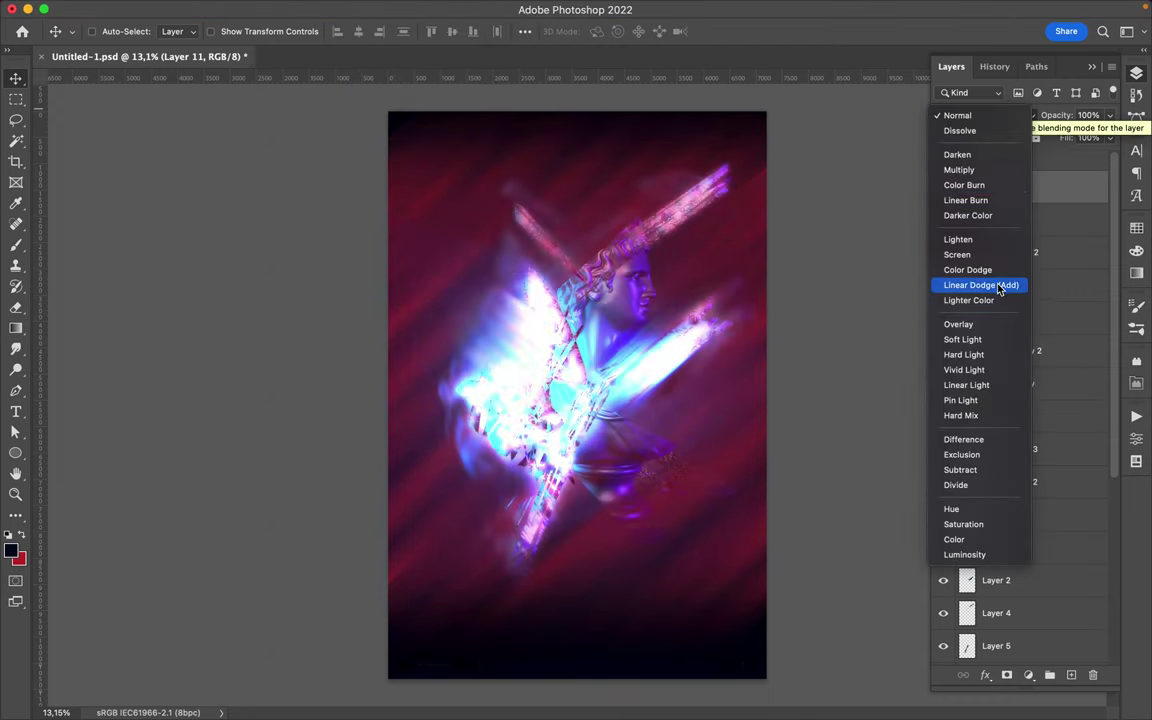
left_click(980, 285)
left_click_drag(1000, 250, 1016, 185)
left_click(1006, 675)
left_click(1028, 675)
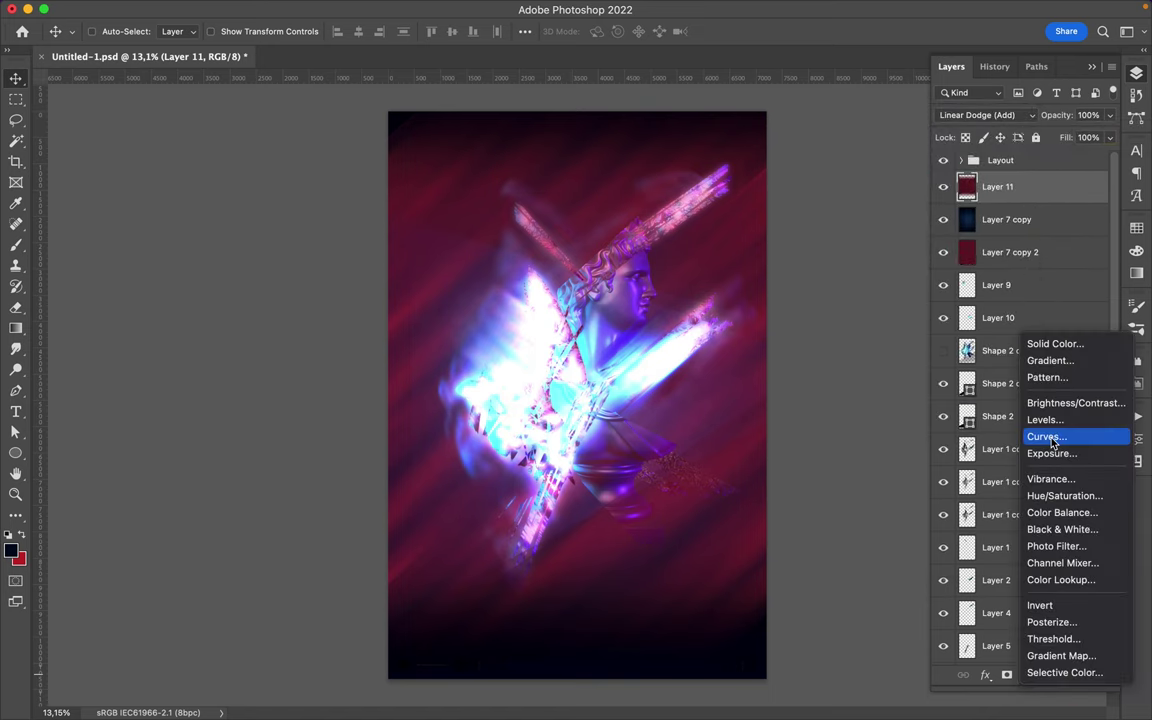
left_click(992, 500)
mouse_move(993, 508)
left_mouse_down()
mouse_move(1093, 508)
mouse_move(856, 507)
mouse_move(909, 508)
left_mouse_up()
left_click(1090, 695)
left_click(1136, 73)
Clip Layer 11 to Layer 7 copy in Lighten mode and show Shape 2 copy 2
key("ctrl+alt+g")
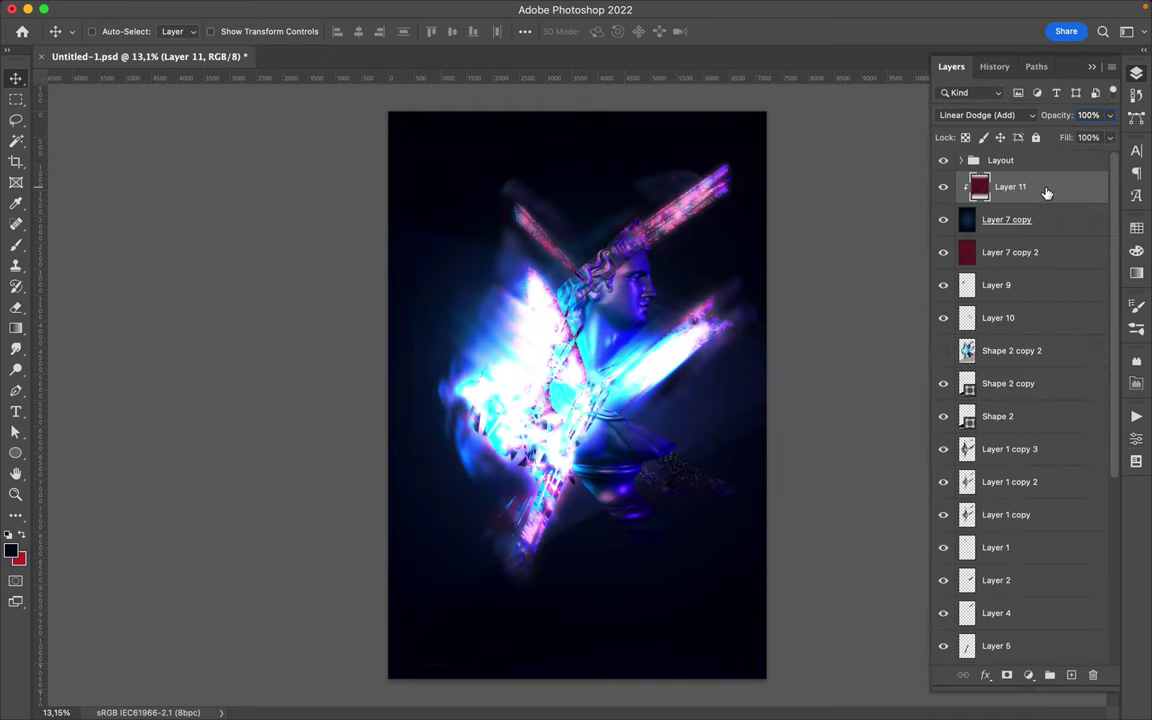
left_click(985, 115)
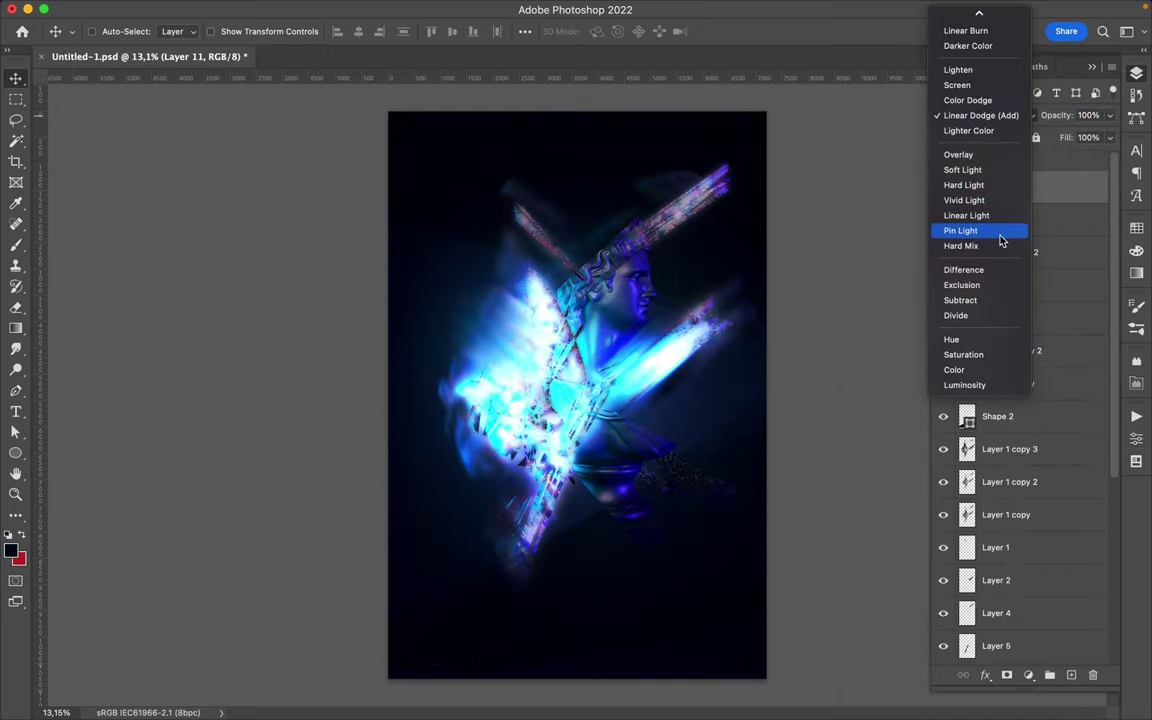
left_click(985, 231)
left_click(988, 116)
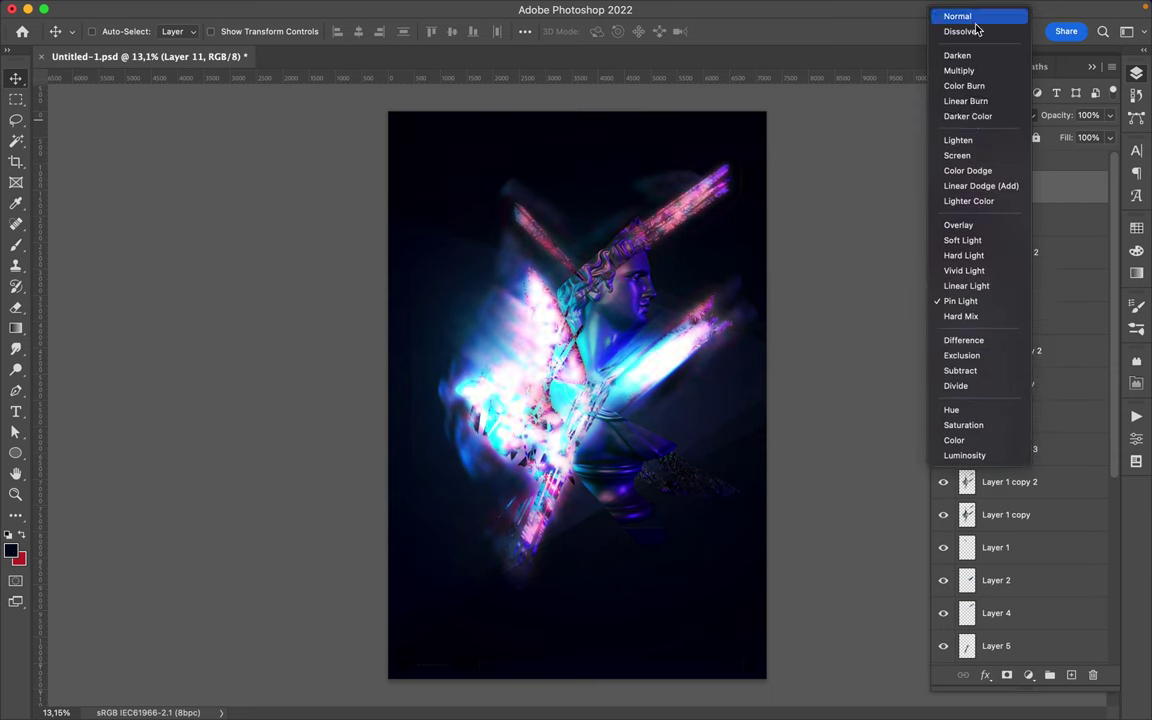
left_click(965, 137)
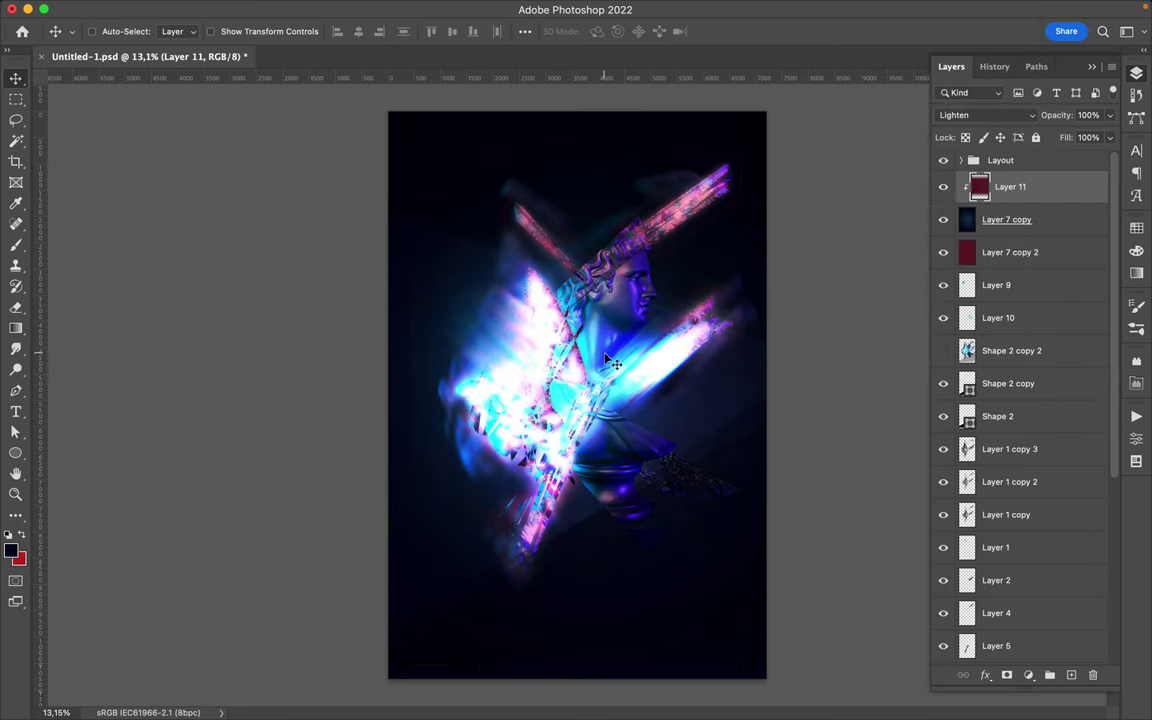
left_click(1010, 350)
left_click(943, 350)
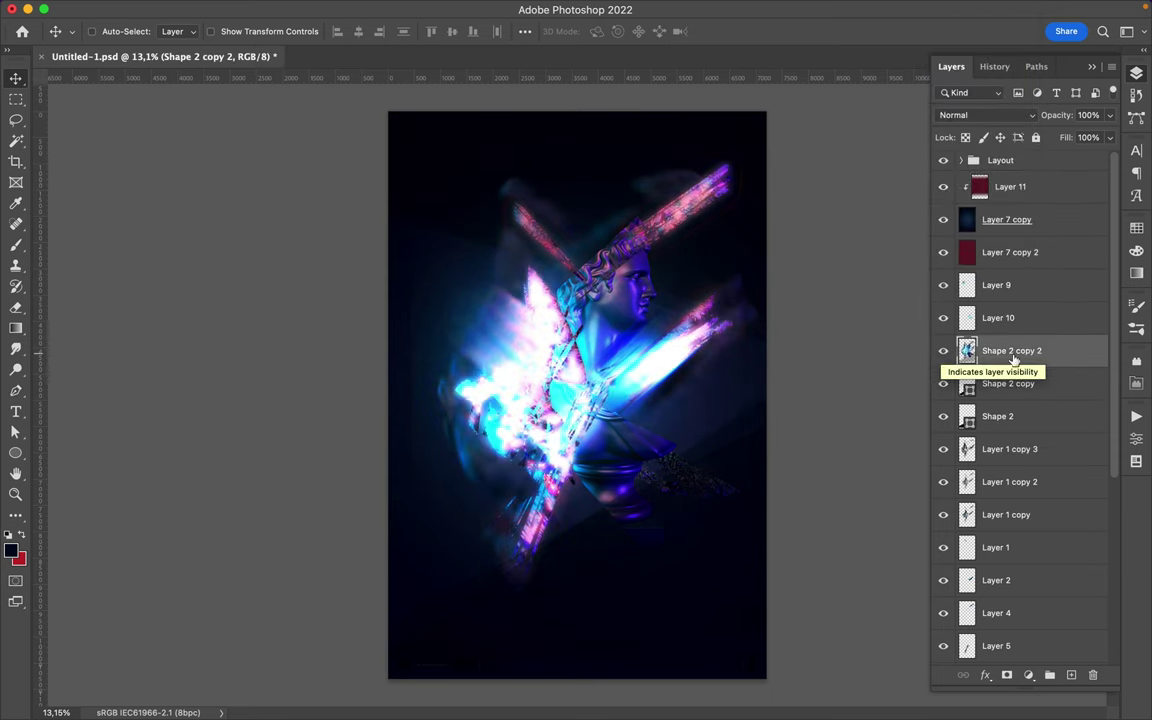
Copy an oval of teal paint onto a new layer and move it toward the lower right
key("m")
key("shift+m")
left_click_drag(390, 218, 532, 360)
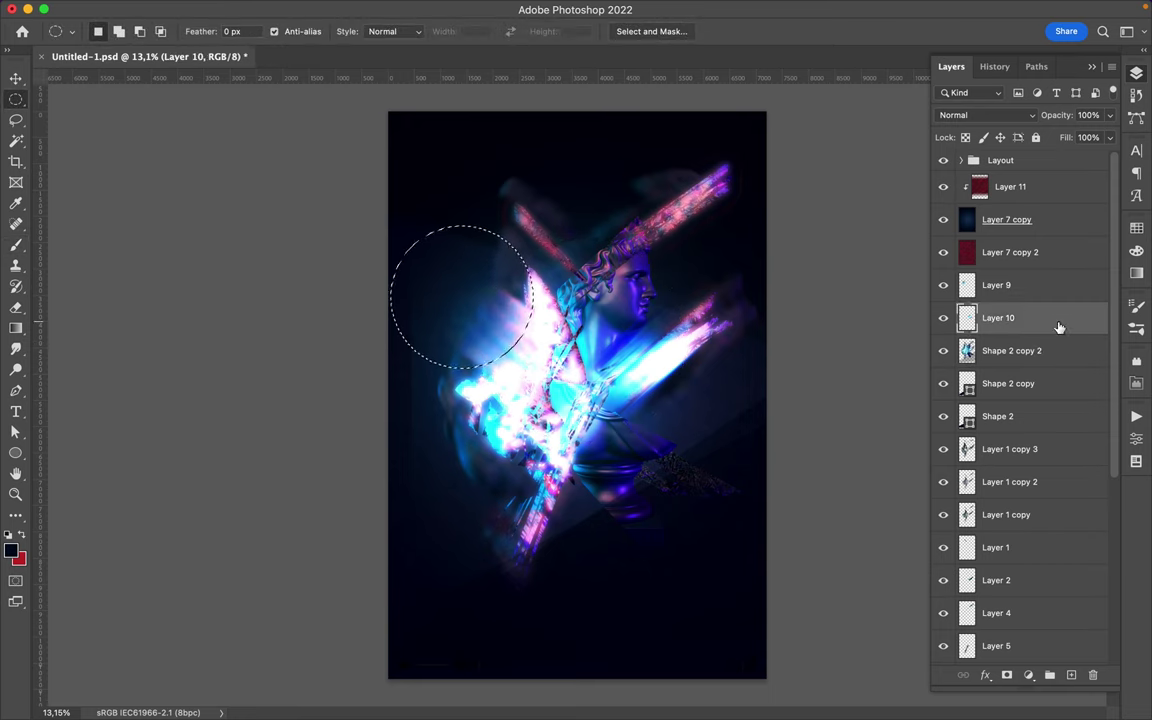
left_click(1030, 290)
key("ctrl+j")
key("v")
mouse_move(452, 305)
left_mouse_down()
mouse_move(588, 350)
mouse_move(623, 500)
left_mouse_up()
Liquify the teal blob into a wavy S-shaped stroke across the bust
left_click(373, 9)
left_click(531, 330)
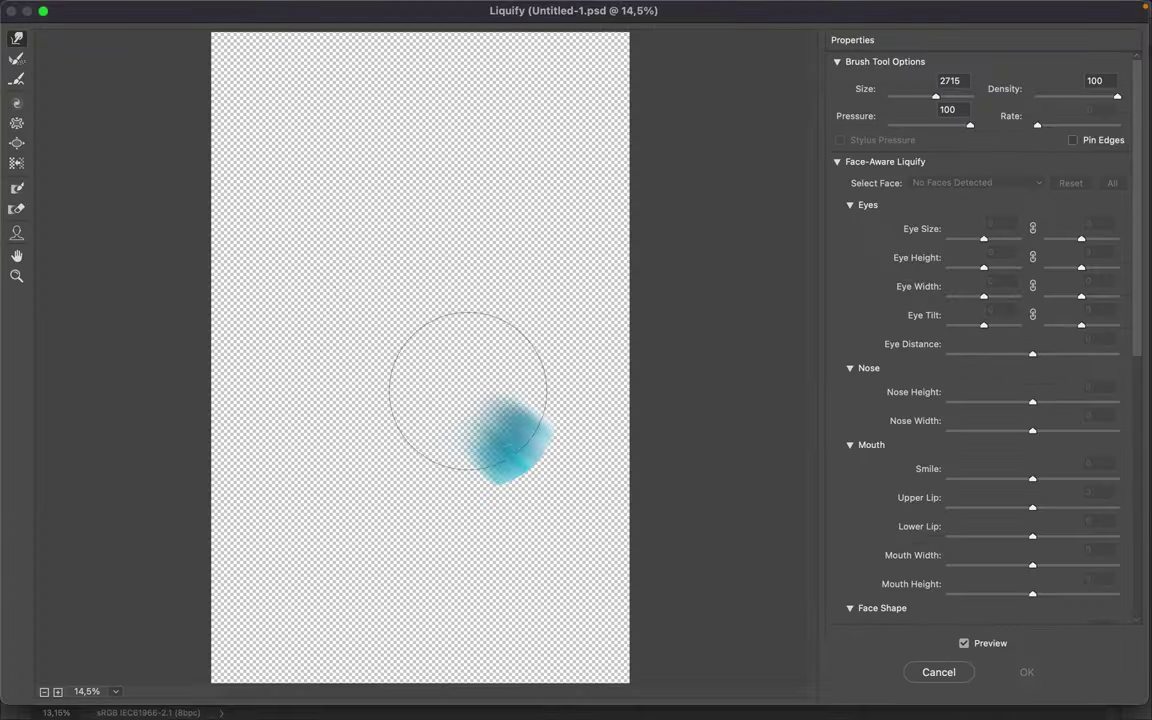
mouse_move(468, 386)
left_mouse_down()
mouse_move(270, 206)
mouse_move(411, 373)
mouse_move(196, 203)
left_mouse_up()
mouse_move(270, 231)
left_mouse_down()
mouse_move(303, 303)
mouse_move(450, 347)
left_mouse_up()
left_click_drag(358, 343, 643, 501)
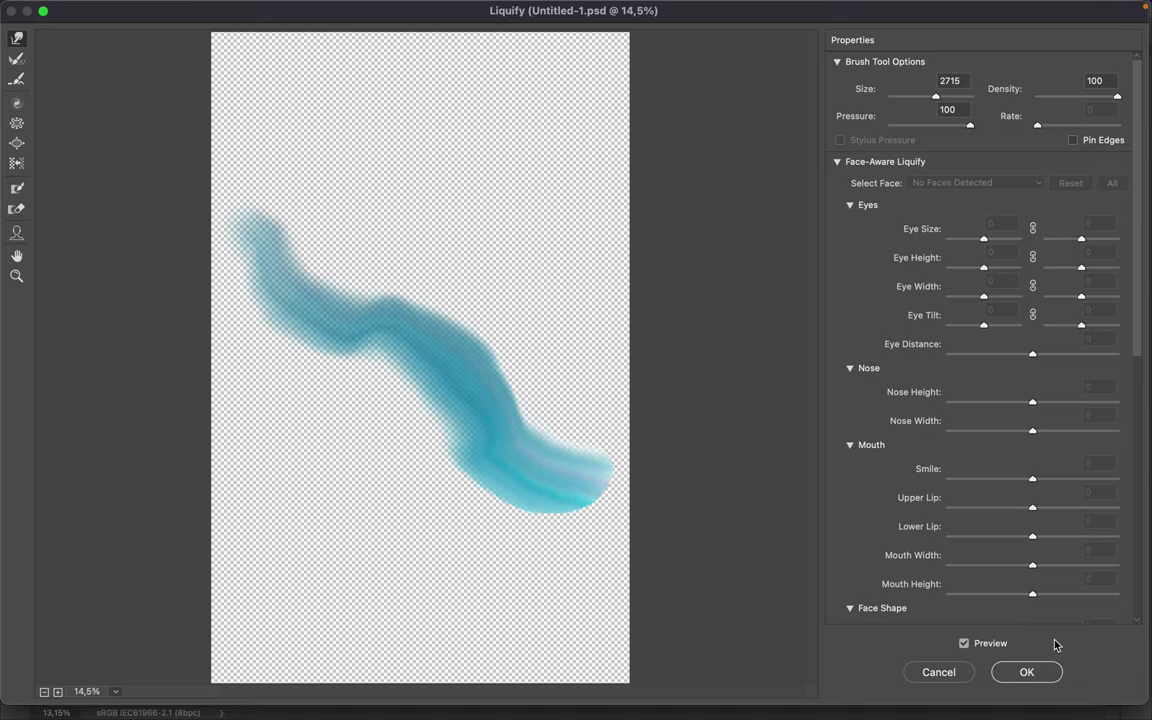
left_click(1036, 667)
left_click_drag(681, 532, 694, 496)
Keep Layer 12 in place and duplicate it as Layer 12 copy
mouse_move(1010, 252)
left_mouse_down()
mouse_move(1000, 375)
mouse_move(1016, 496)
mouse_move(1016, 345)
left_mouse_up()
key("ctrl+z")
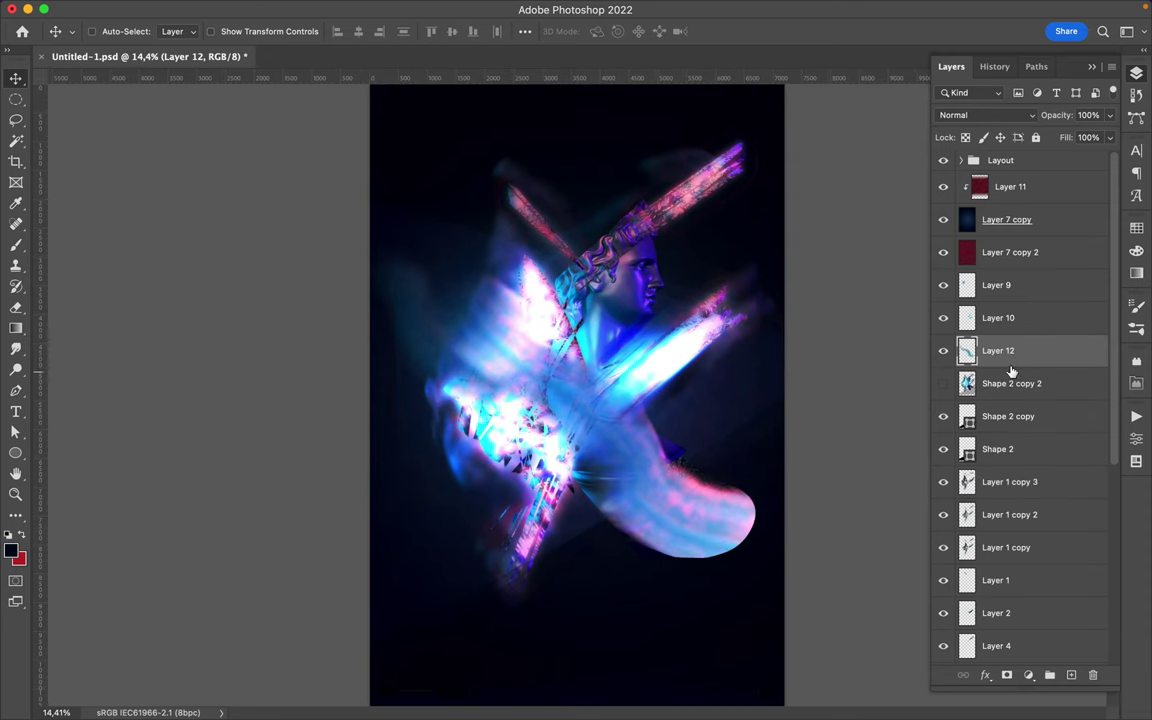
key("ctrl+j")
left_click(373, 9)
mouse_move(376, 215)
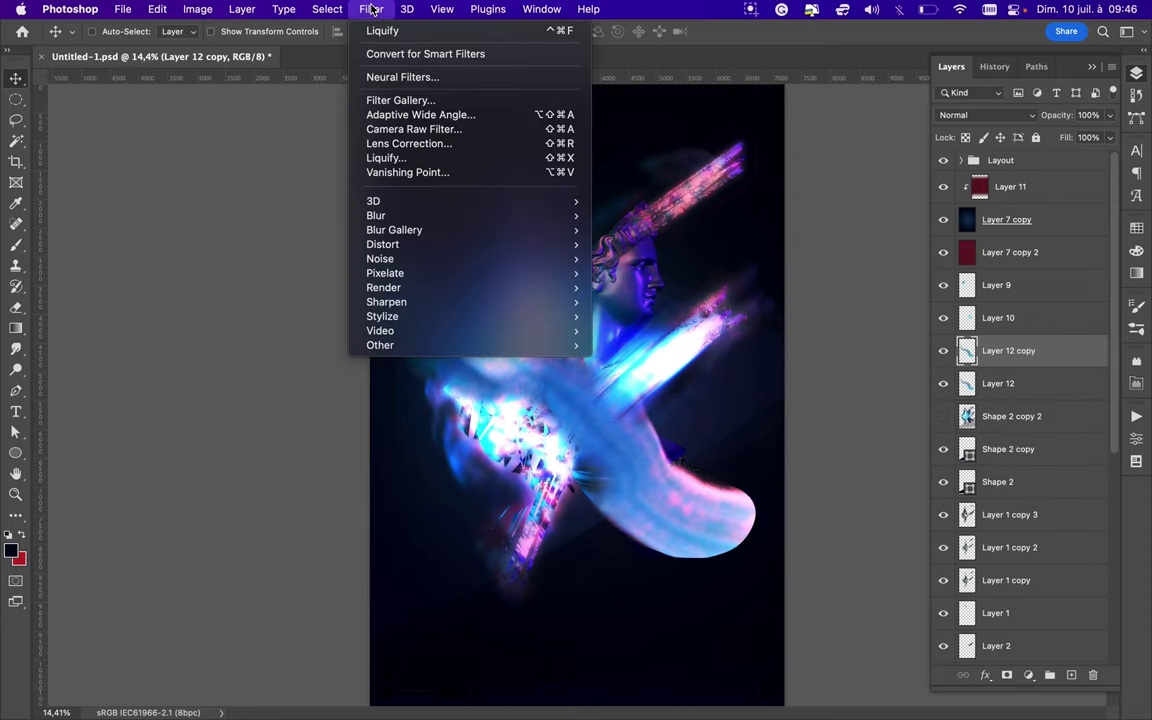
Blur the teal stroke copy by 120.7 px and set it to Screen for a glow
left_click(630, 272)
mouse_move(880, 308)
left_mouse_down()
mouse_move(920, 308)
mouse_move(905, 308)
left_mouse_up()
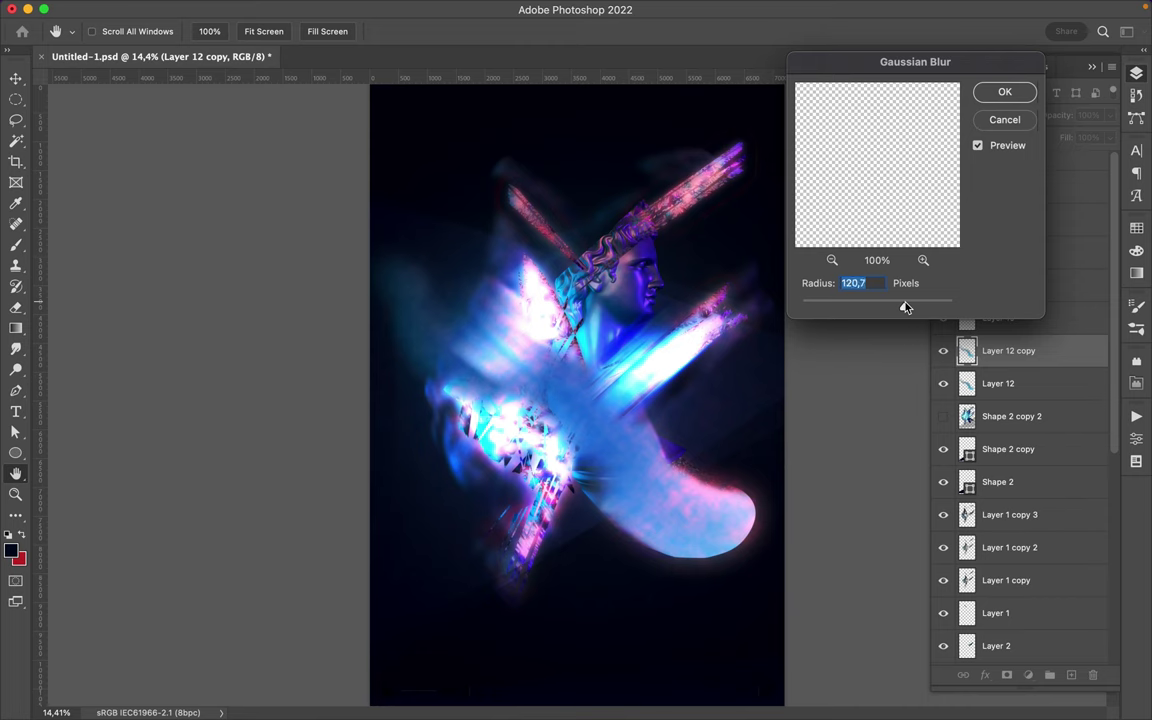
left_click(1005, 92)
left_click(975, 114)
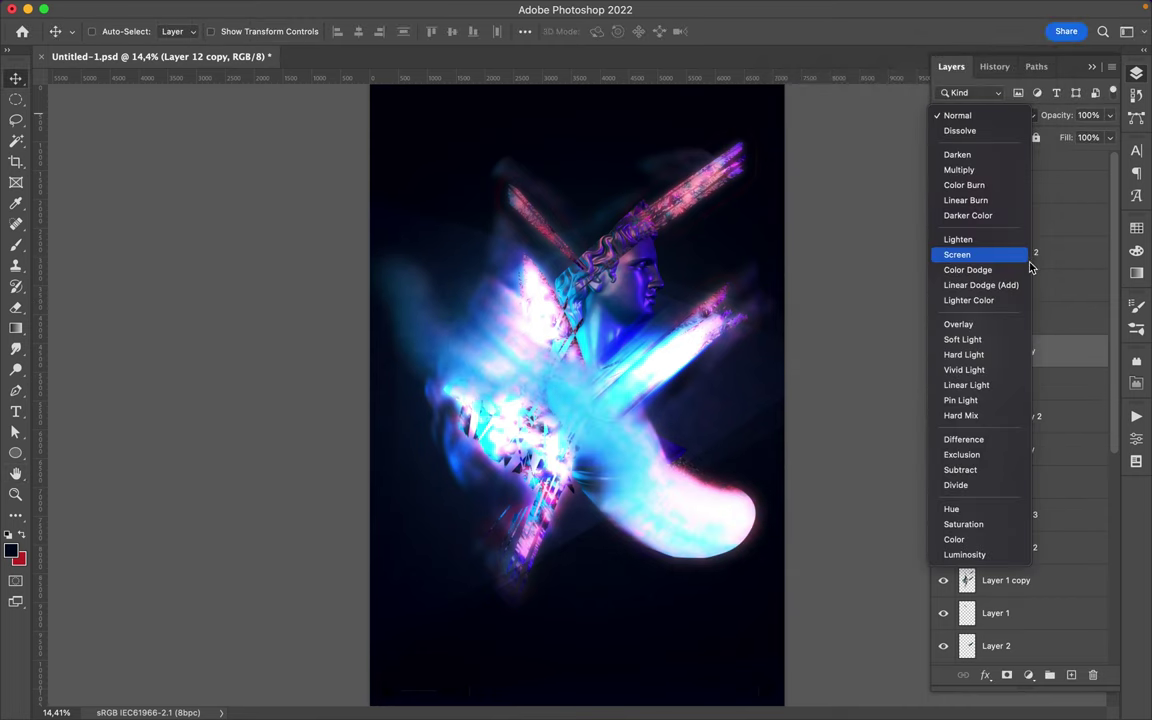
left_click(960, 252)
left_click_drag(620, 400, 681, 478)
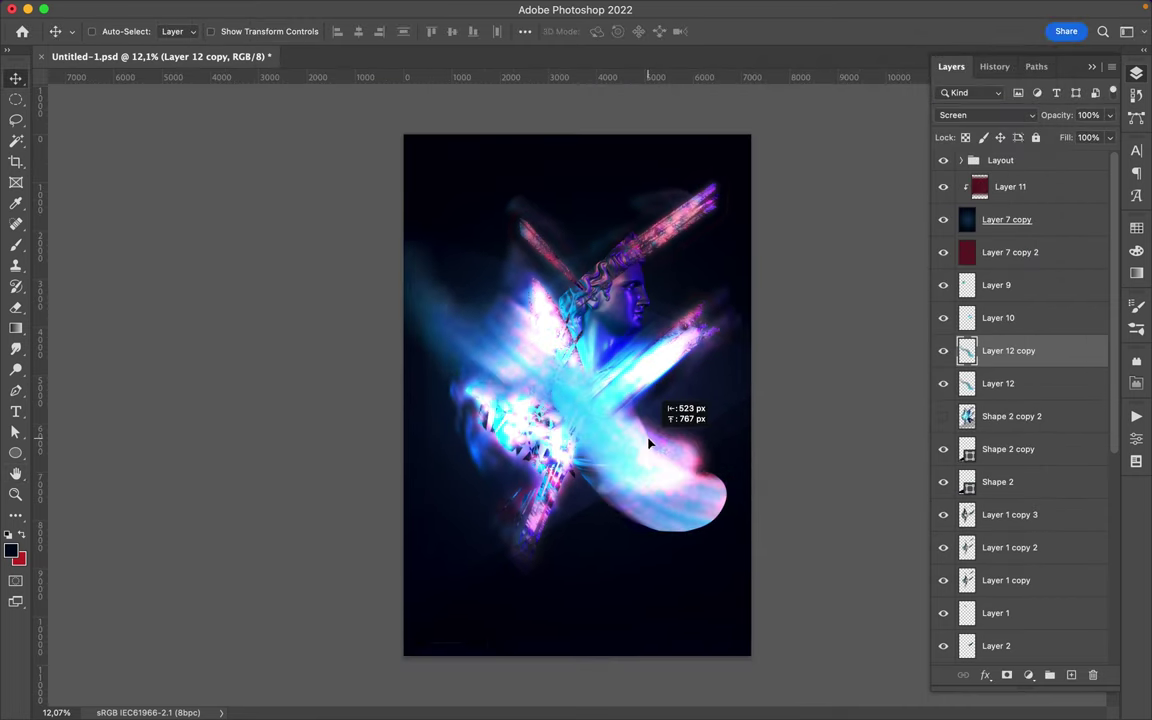
Shrink both teal stroke layers, restack them, and move them beside the bust's head
left_click(1052, 384, "shift")
key("ctrl+t")
mouse_move(746, 483)
left_mouse_down()
mouse_move(599, 365)
mouse_move(651, 365)
left_mouse_up()
left_click_drag(1008, 352, 1013, 275)
left_click_drag(630, 363, 703, 446)
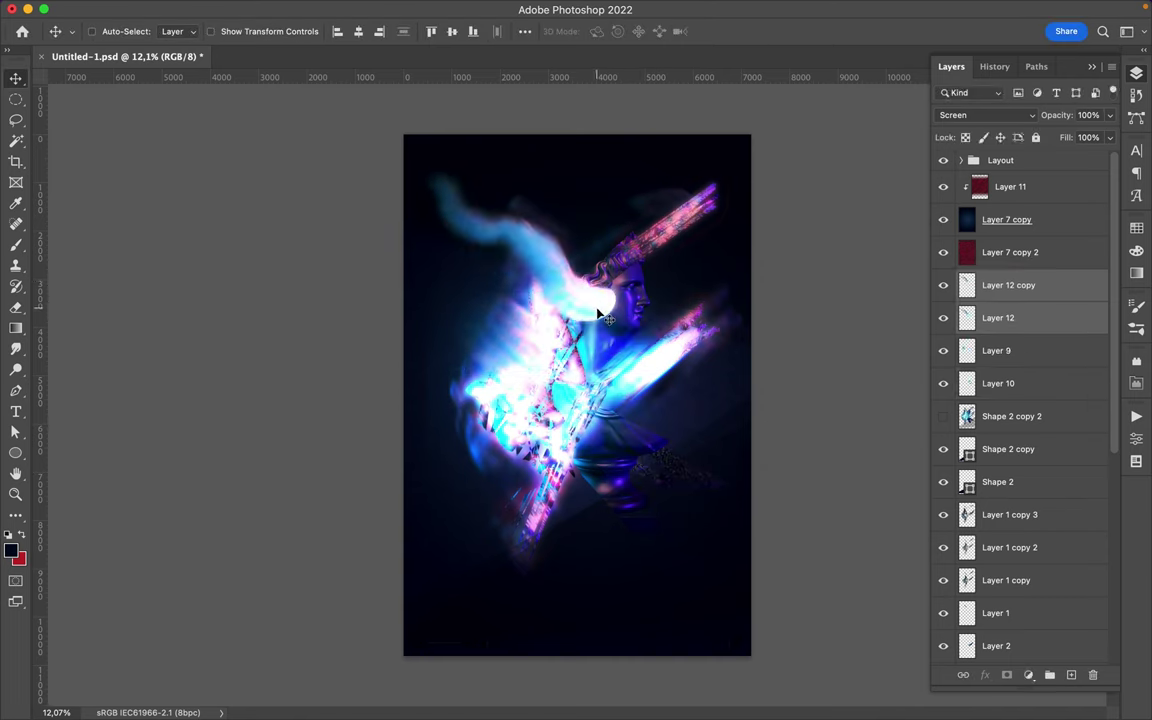
Duplicate the teal stroke as Layer 12 copy 2 in Difference blend mode
scroll(713, 437, "up", 5)
left_click_drag(1022, 288, 1013, 336)
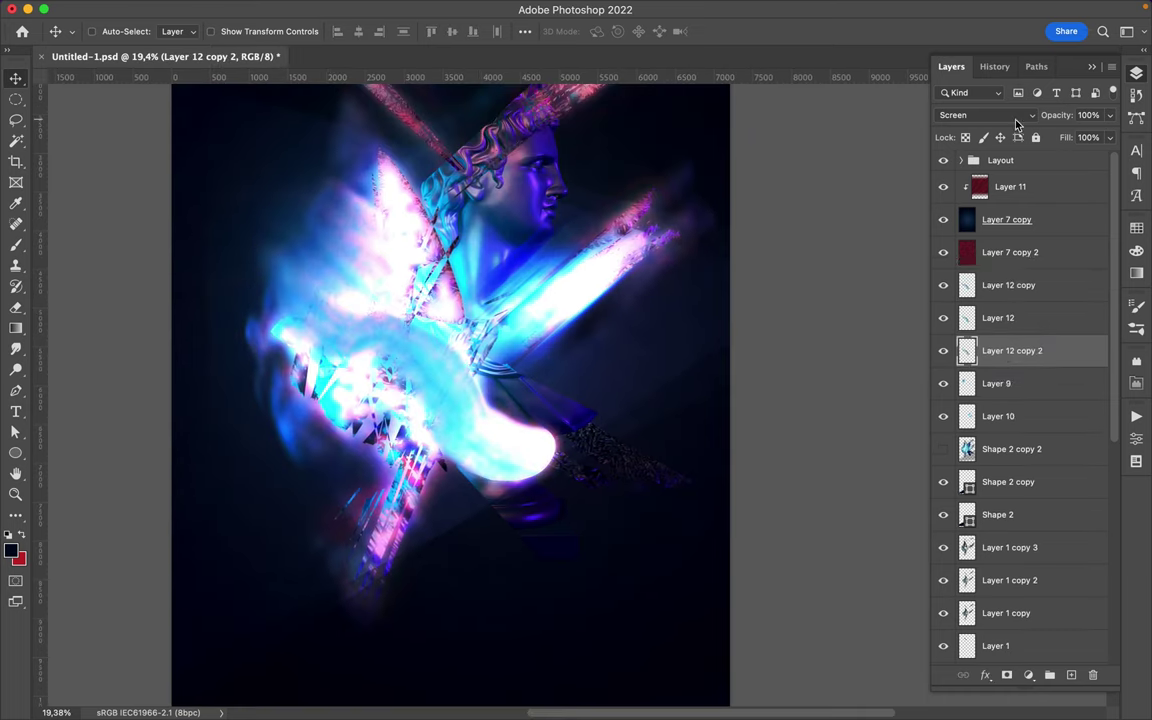
left_click(985, 115)
left_click(975, 301)
Duplicate Layer 7 copy above Color Balance 1 copy, clip it, and change its blend mode
scroll(578, 467, "down", 3)
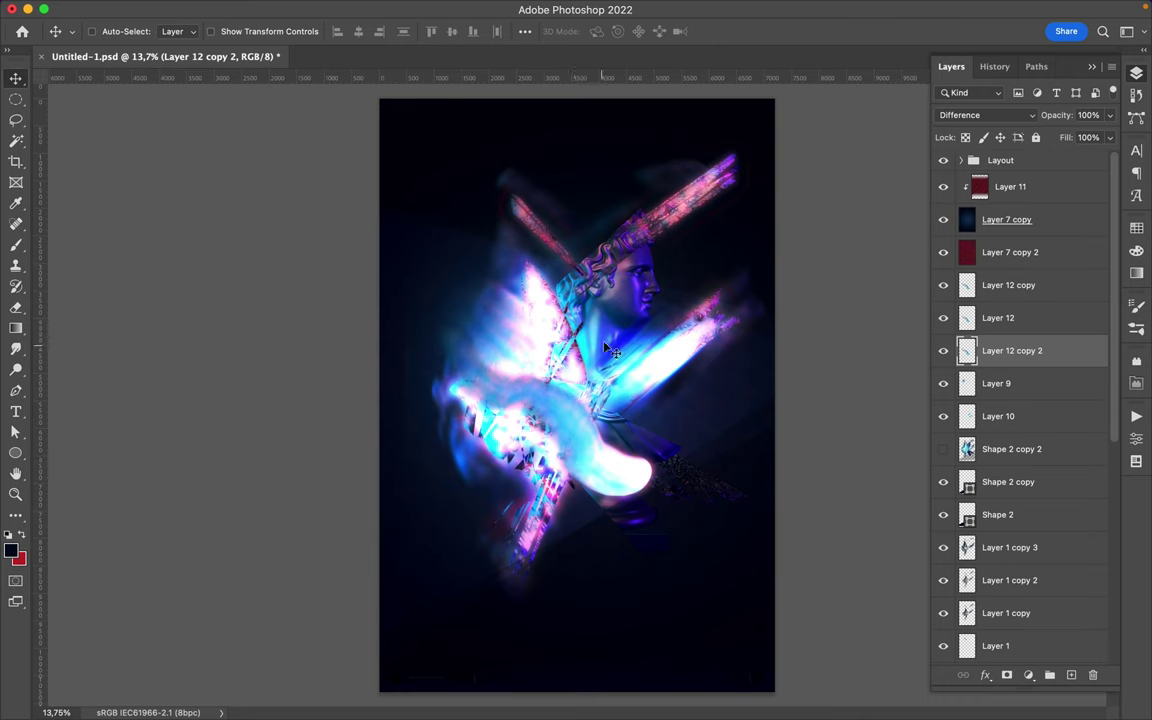
left_click(630, 302)
left_click_drag(1006, 219, 985, 493)
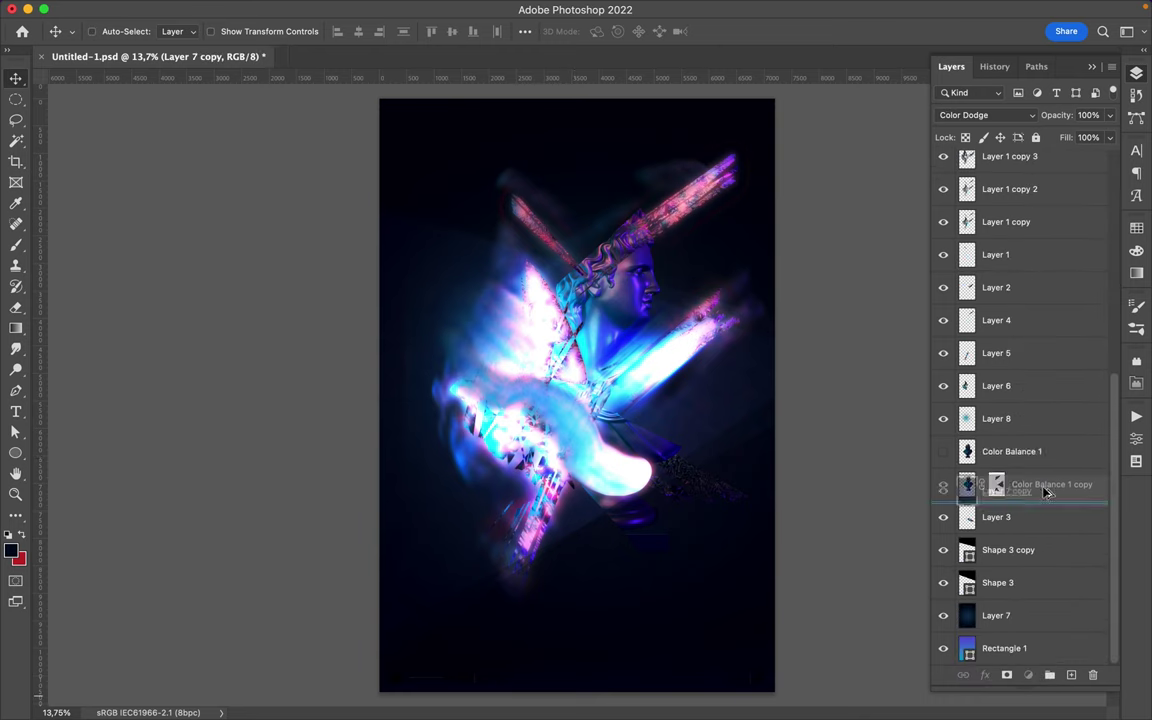
left_click(985, 500, "alt")
left_click(985, 115)
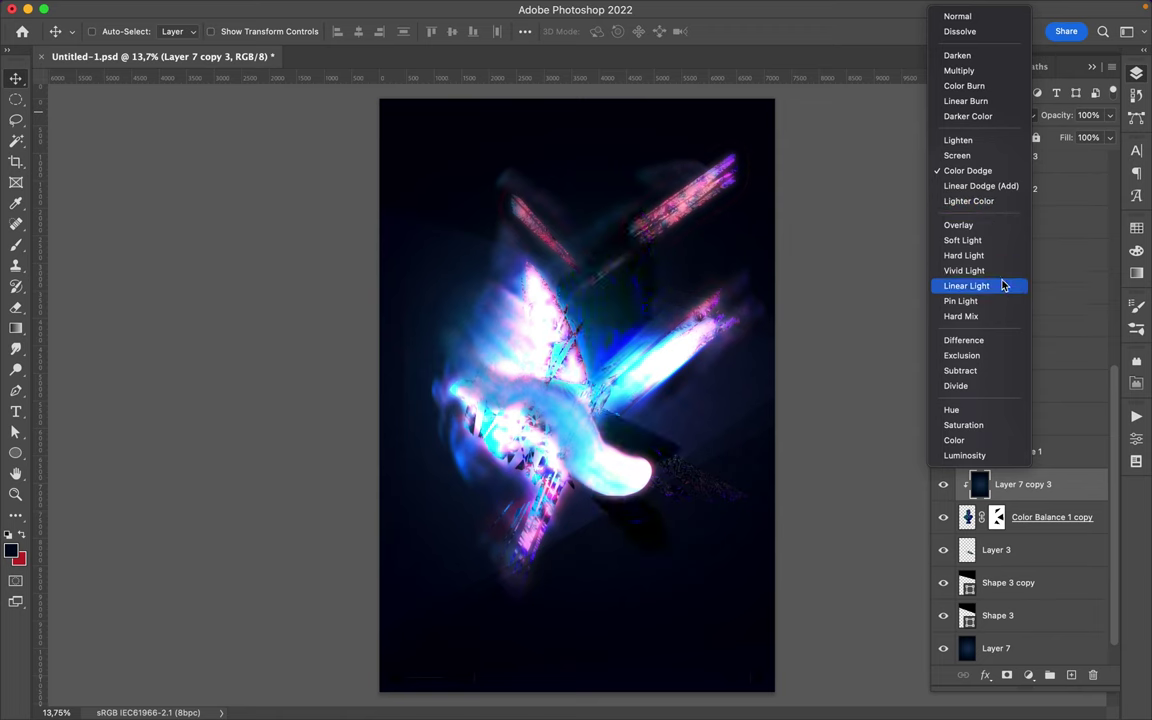
left_click(1005, 371)
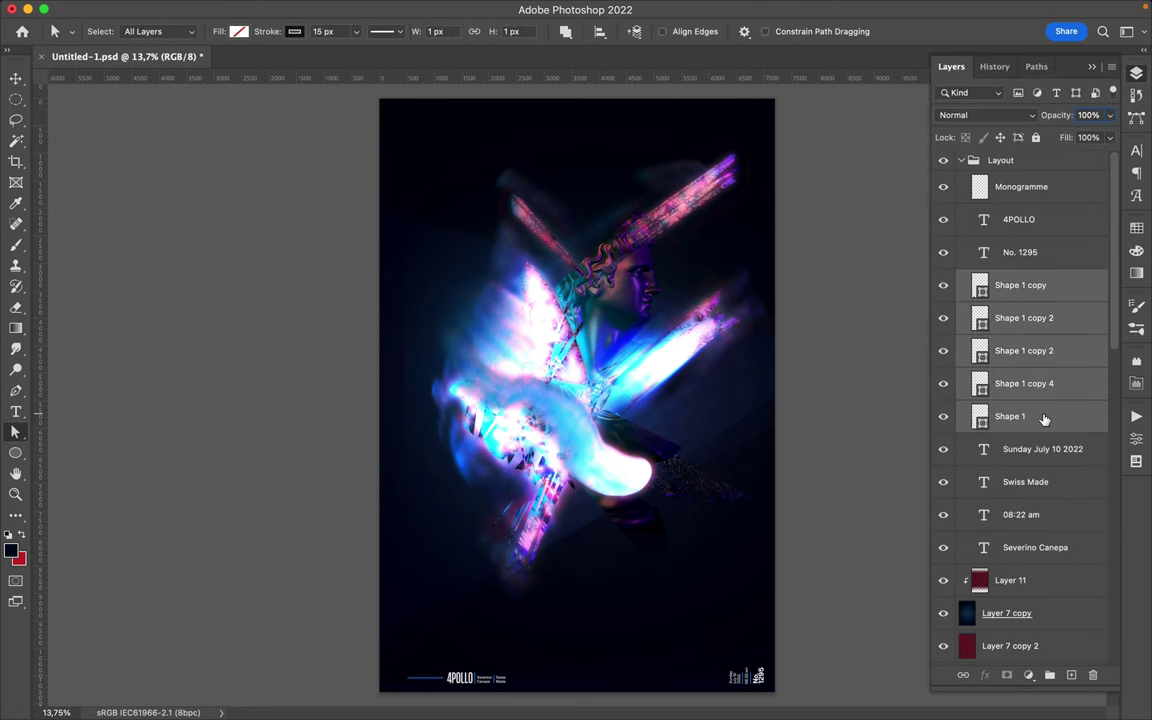
Draw a white-filled circle at the poster's bottom-left corner above the Monogramme layer
left_click(238, 31)
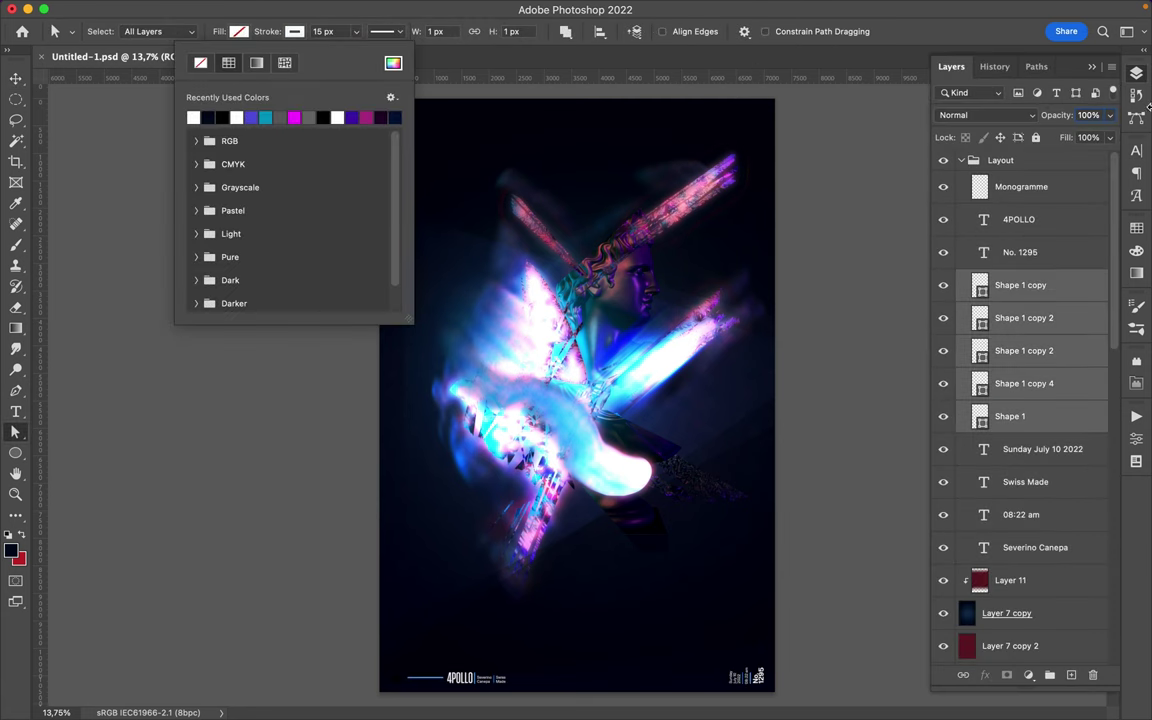
left_click(121, 401)
key("u")
left_click_drag(364, 645, 424, 704)
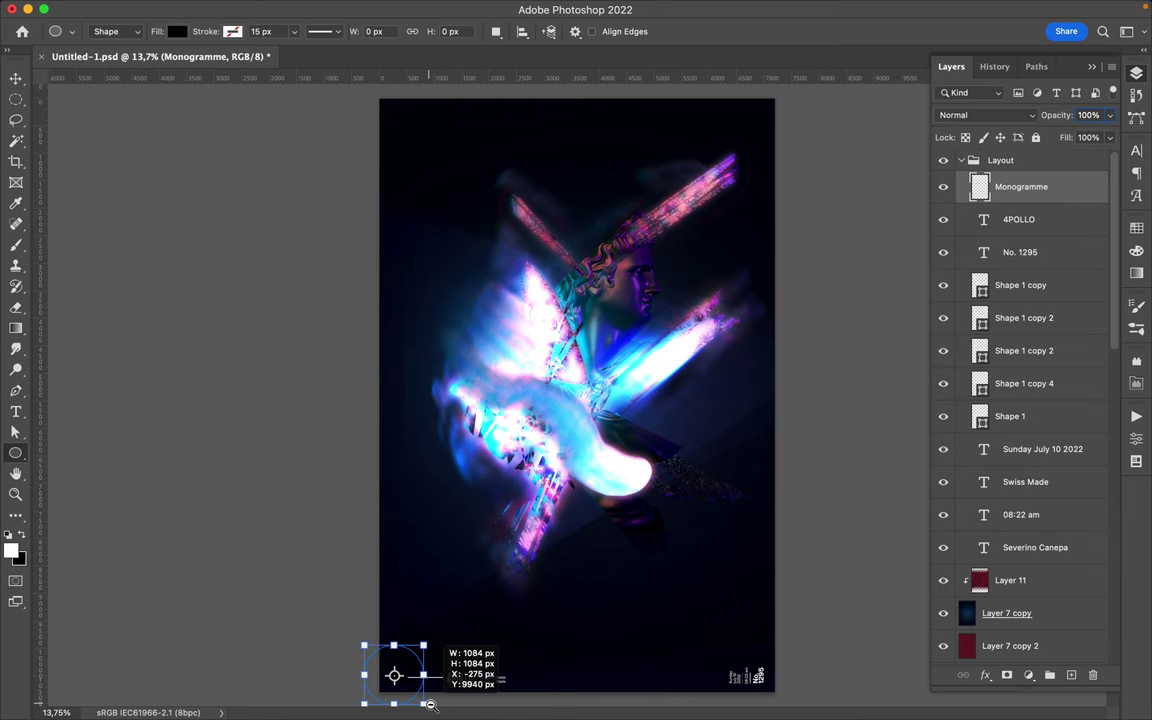
left_click(177, 31)
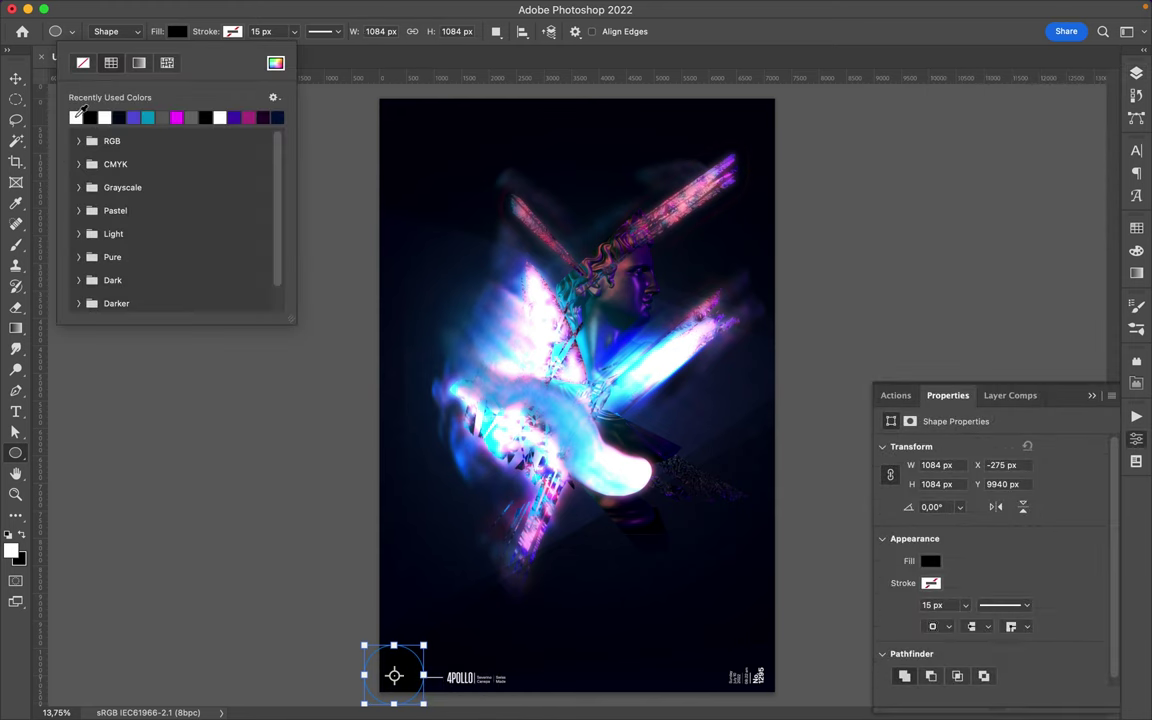
left_click(76, 117)
Clip the circle into the Monogramme layer and save the poster
key("v")
key("F7")
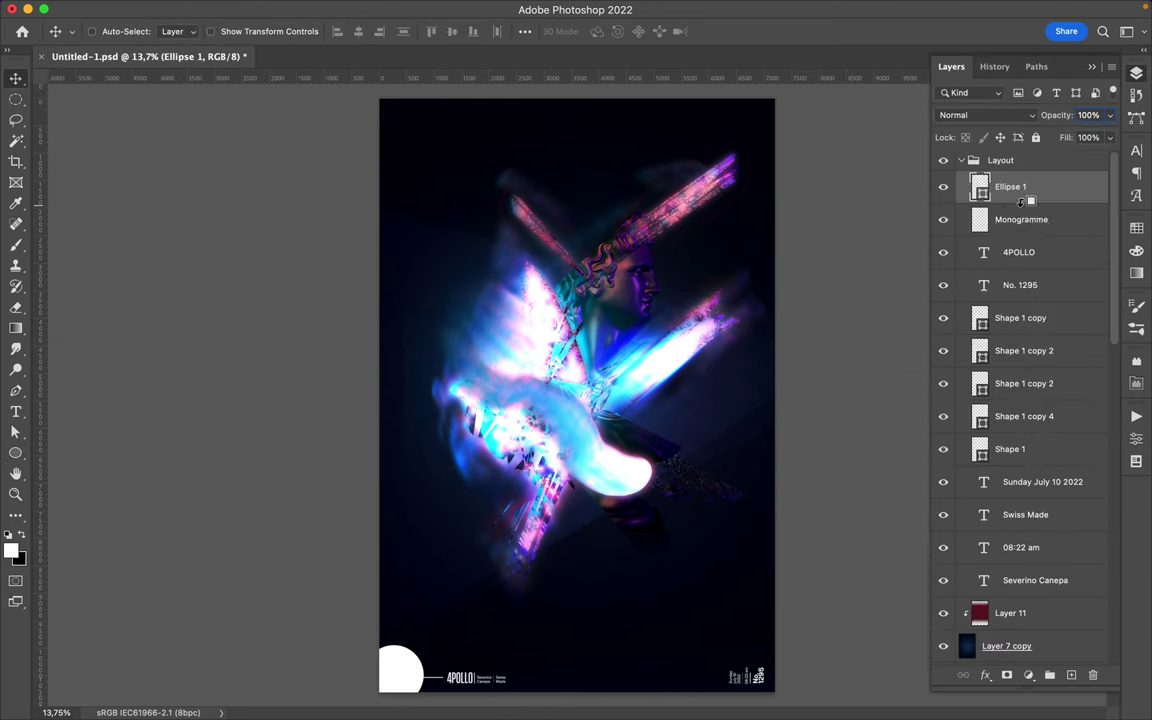
left_click(1021, 204, "alt")
key("ctrl+s")
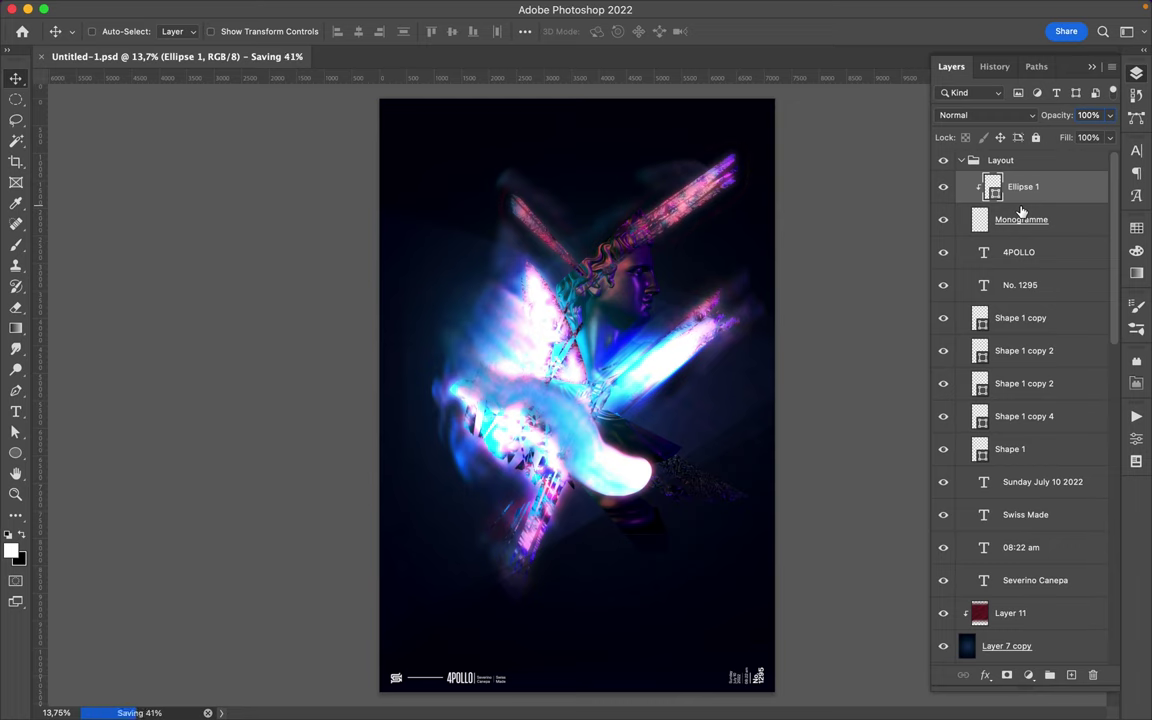